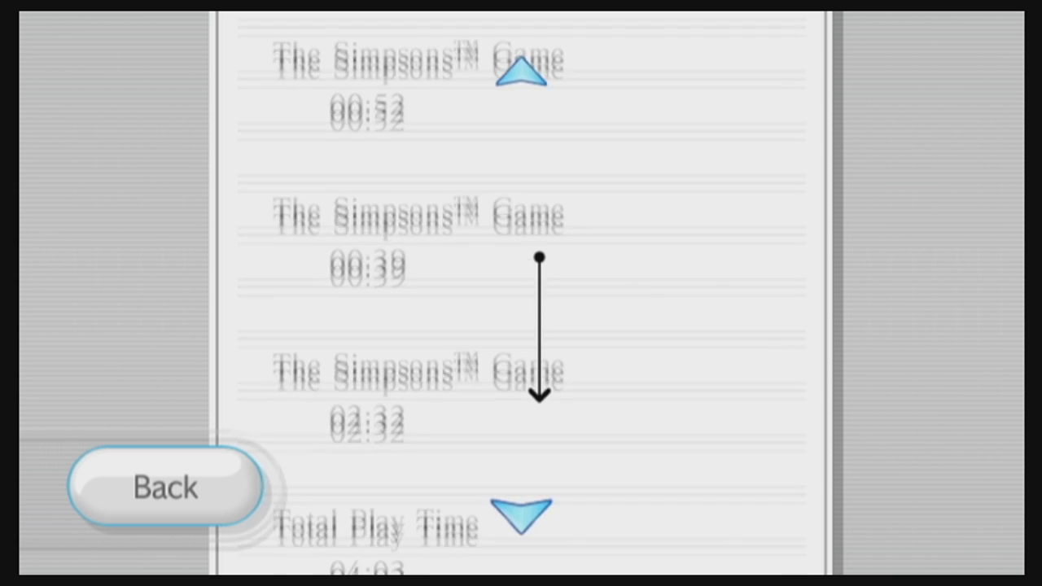
- Close The Simpsons Game play history, view the Wed 7/29 play history with Wii Sports, and return to the message board
left_click(167, 486)
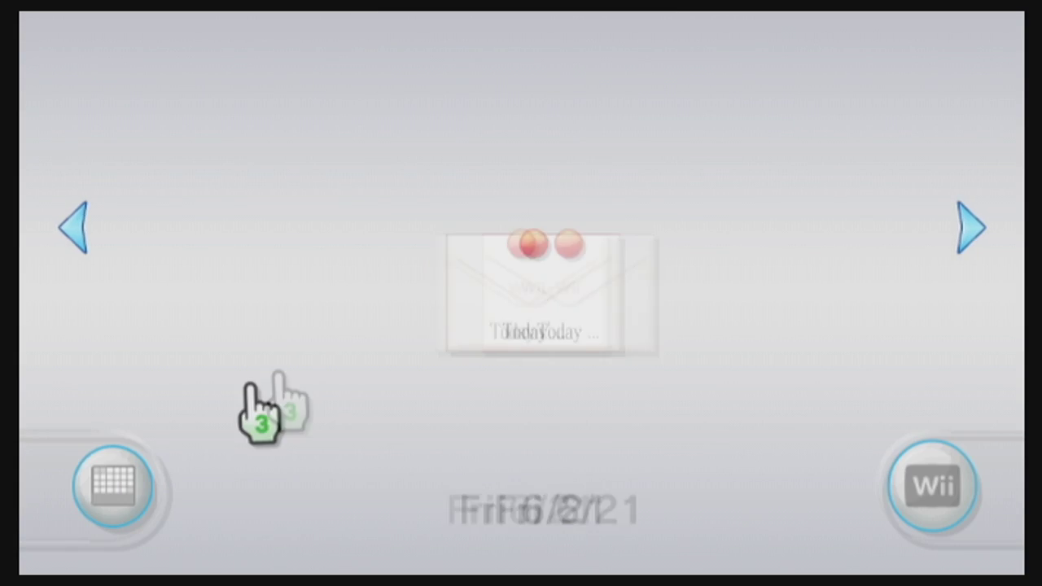
left_click_drag(489, 233, 489, 371)
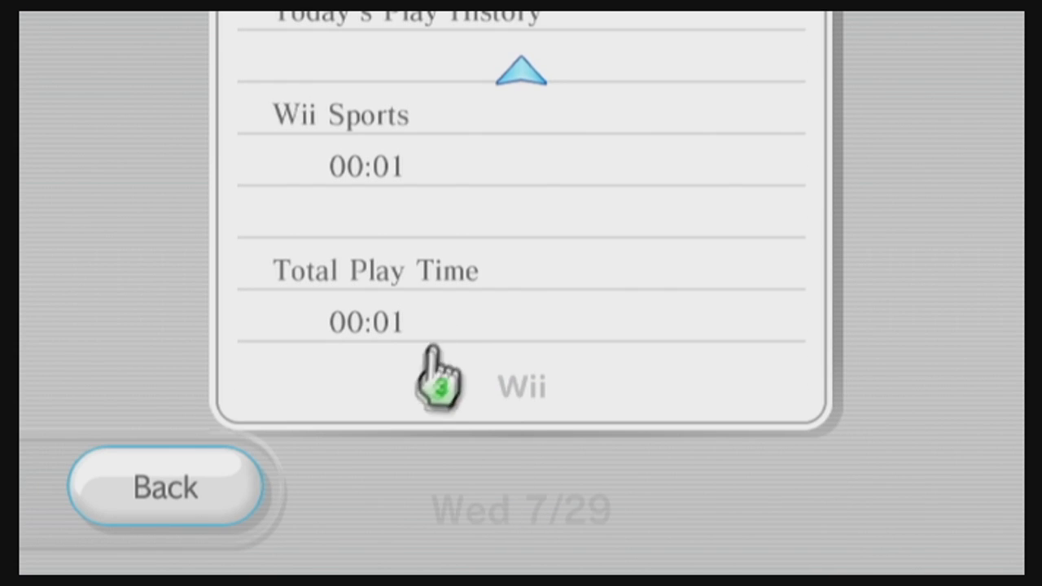
left_click(222, 490)
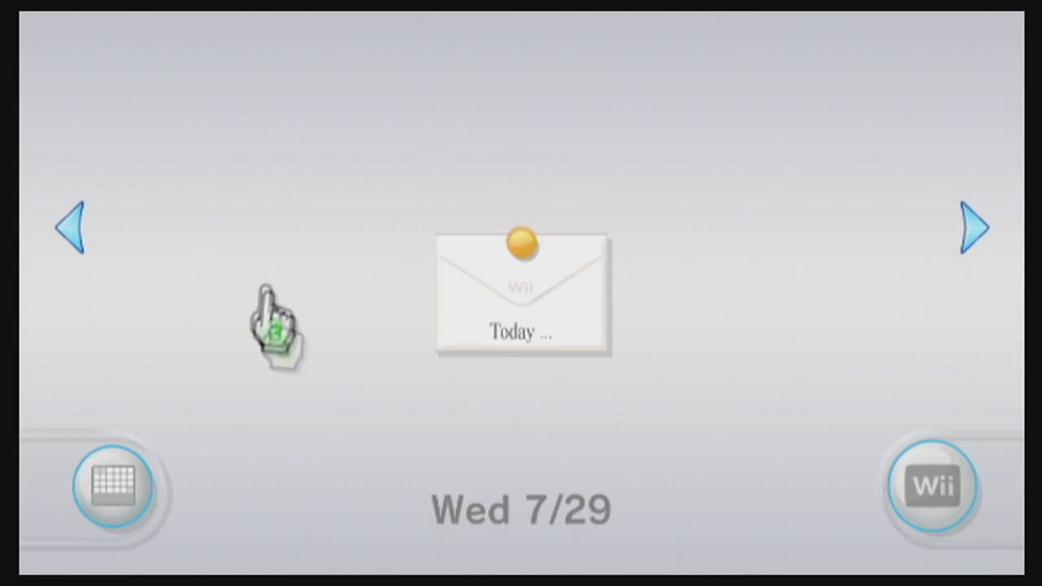
- Browse the message board backwards day by day from Wed 7/29 past Sun 6/28, examining each day for play-history messages
key("Left")
key("Left")
key("Left")
key("Left")
key("Left")
key("Left")
key("Left")
key("Left")
key("Left")
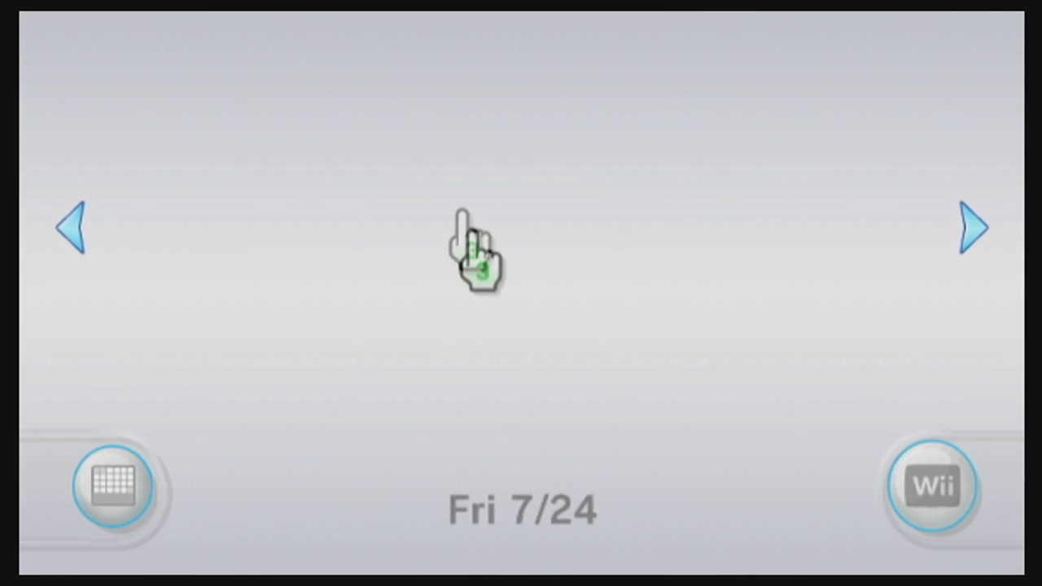
key("Left")
key("Left")
key("Left")
key("Left")
key("Left")
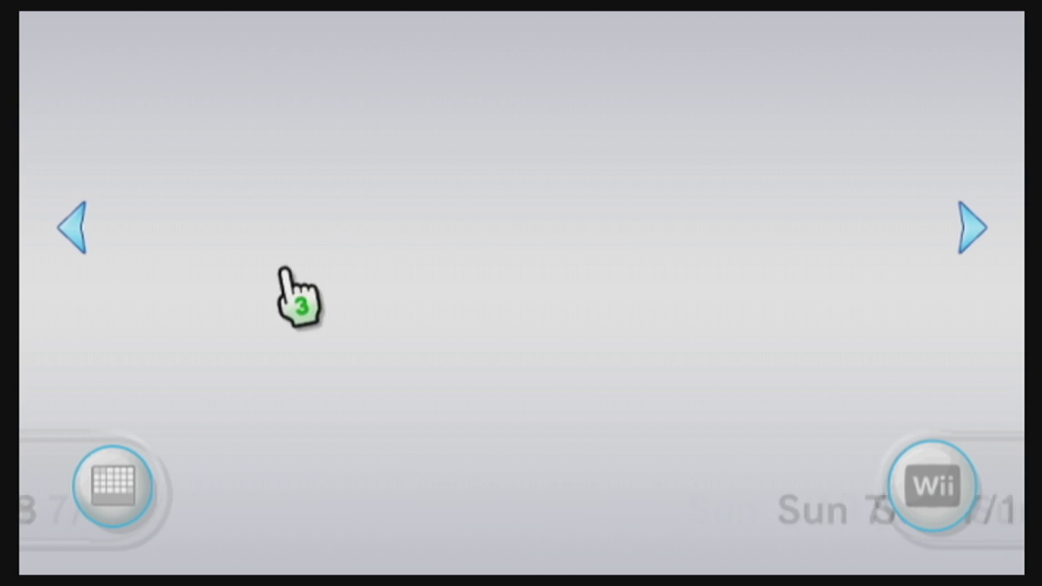
key("Left")
key("Left")
key("Left")
key("Left")
key("Left")
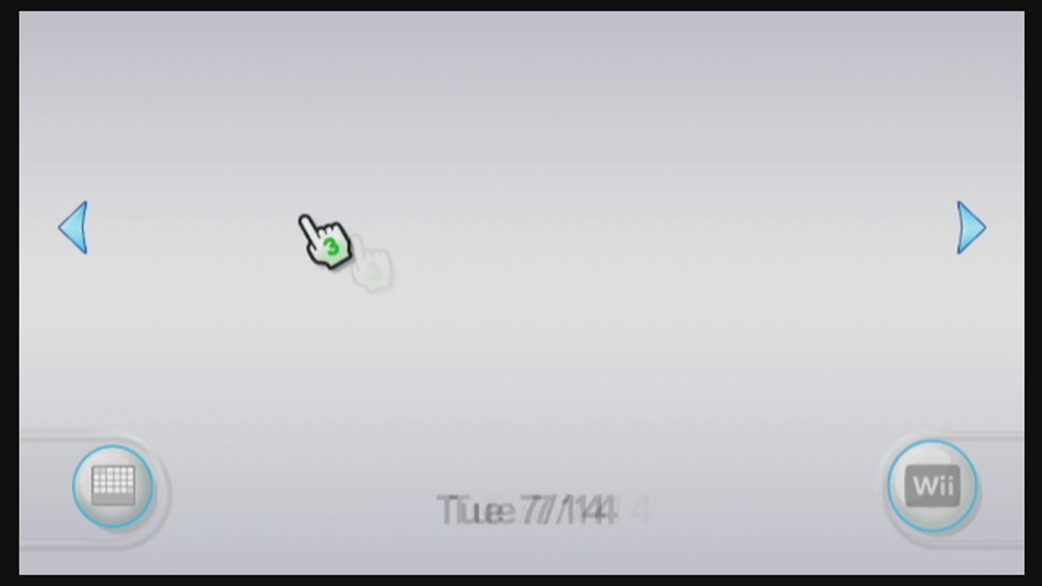
key("Left")
key("Left")
key("Left")
key("Left")
key("Left")
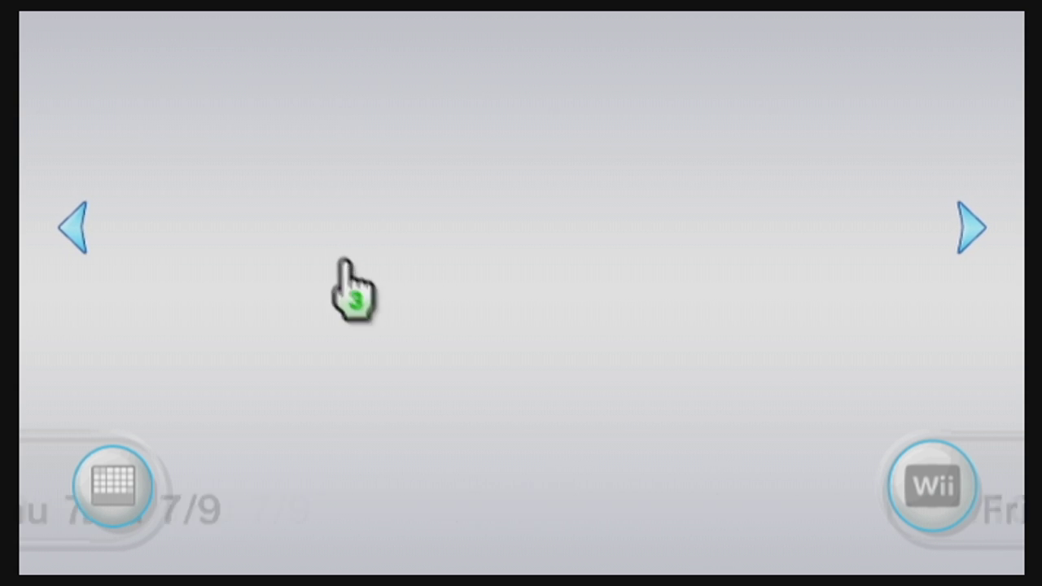
key("Left")
key("Left")
key("Left")
key("Left")
key("Left")
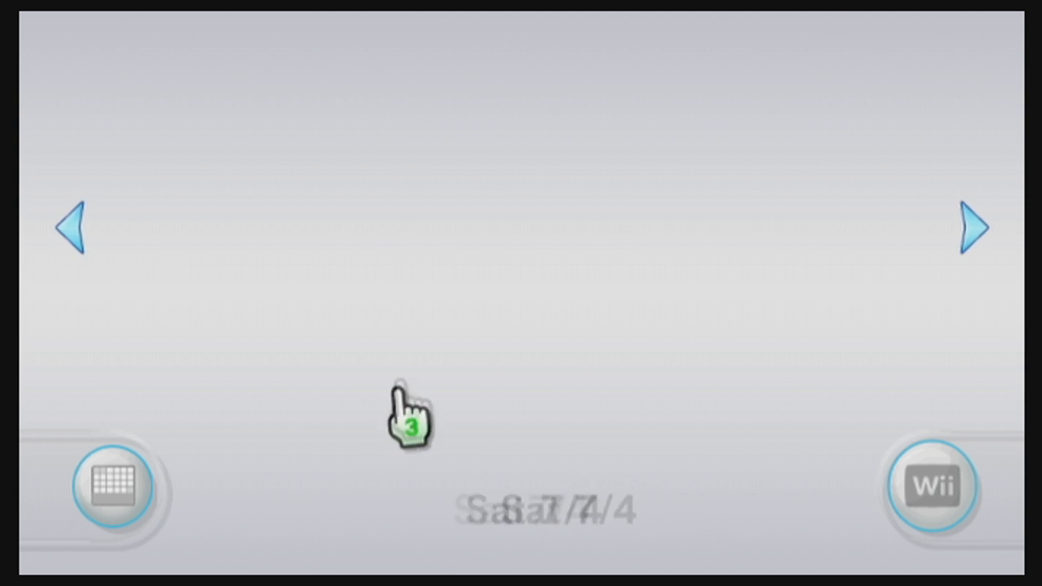
key("Left")
key("Left")
key("Left")
key("Left")
key("Left")
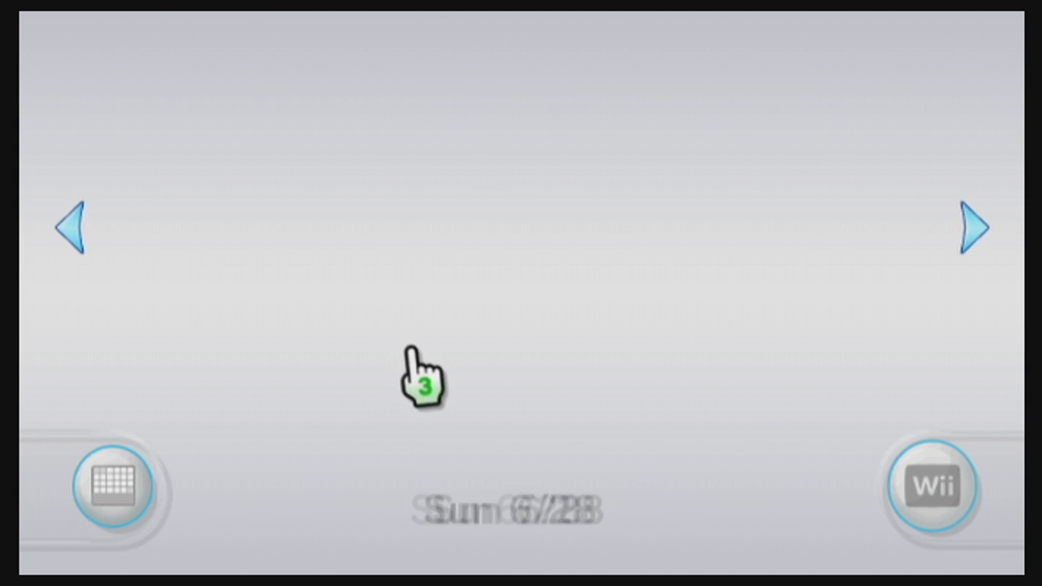
key("Left")
key("Left")
key("Left")
key("Left")
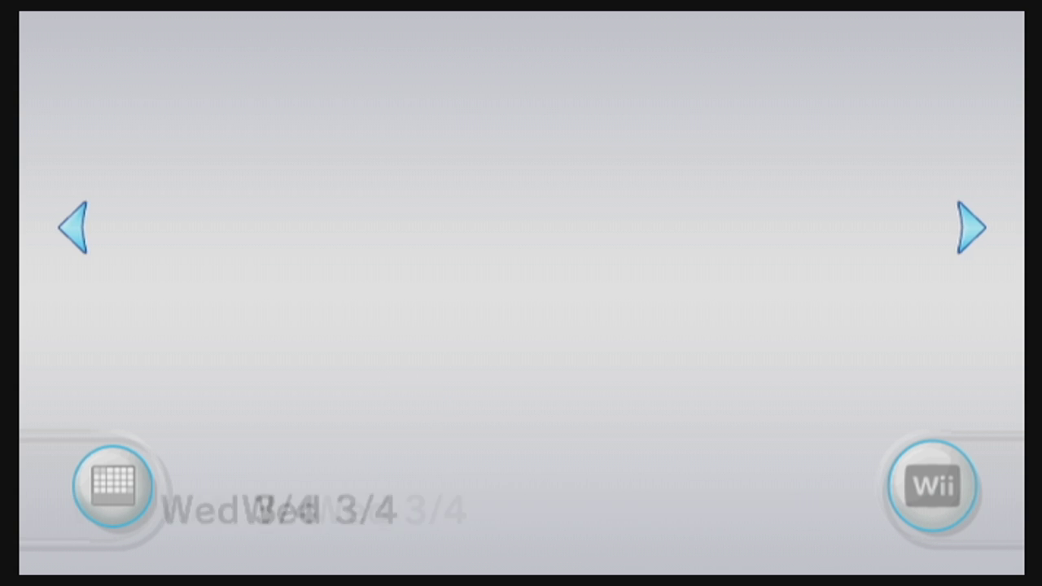
- Continue back through the message board from Wed 3/4 past Fri 2/7, checking each day for messages
key("Left")
key("Left")
key("Left")
key("Left")
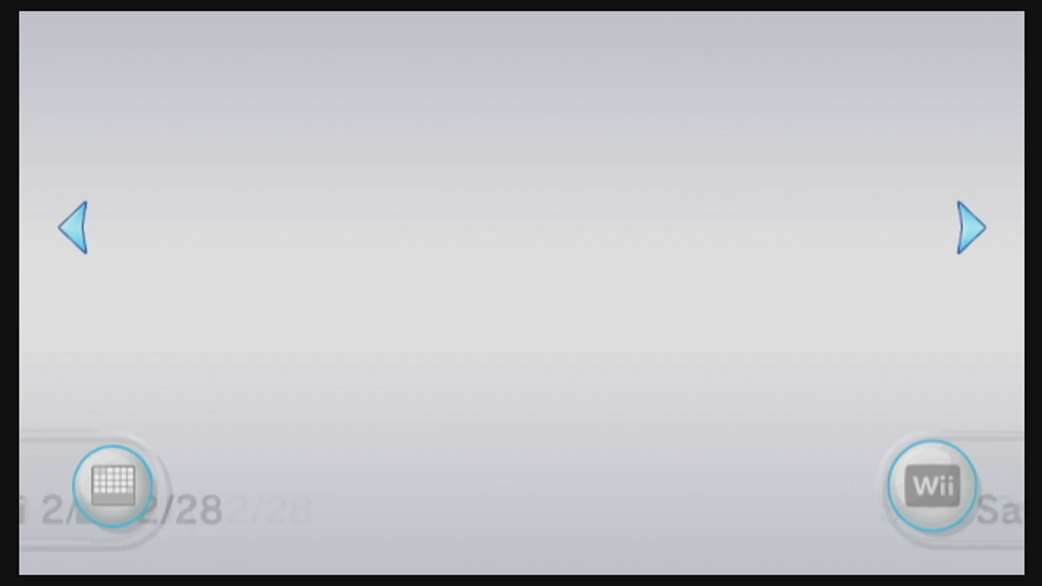
key("Left")
key("Left")
key("Left")
key("Left")
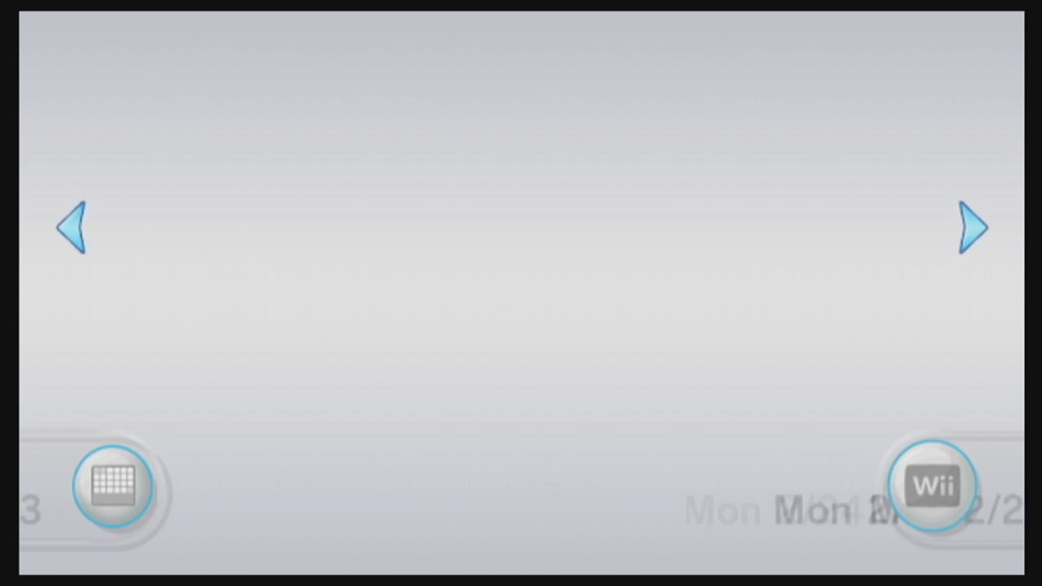
key("Left")
key("Left")
key("Left")
key("Left")
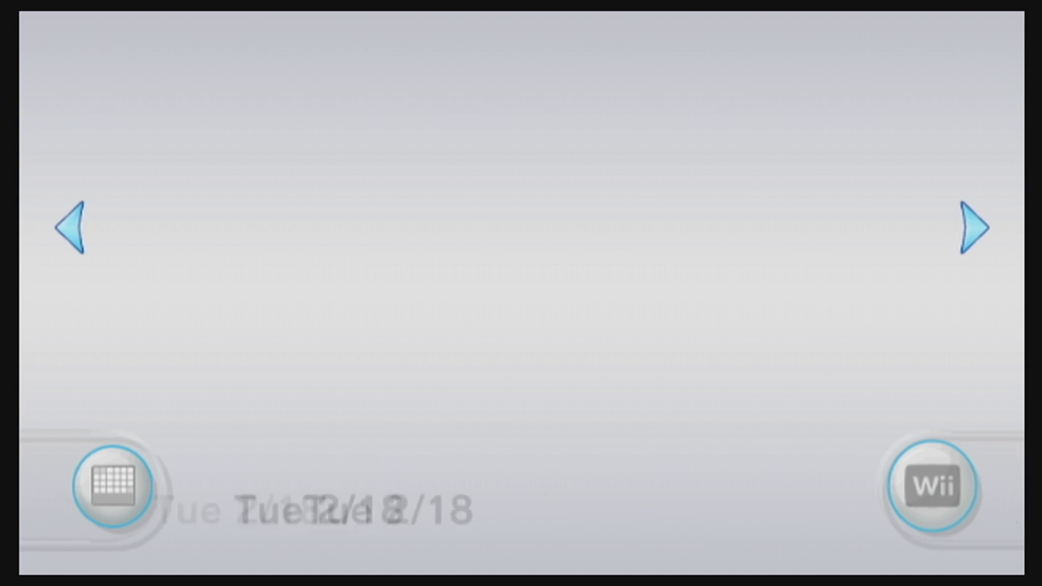
key("Left")
key("Left")
key("Left")
key("Left")
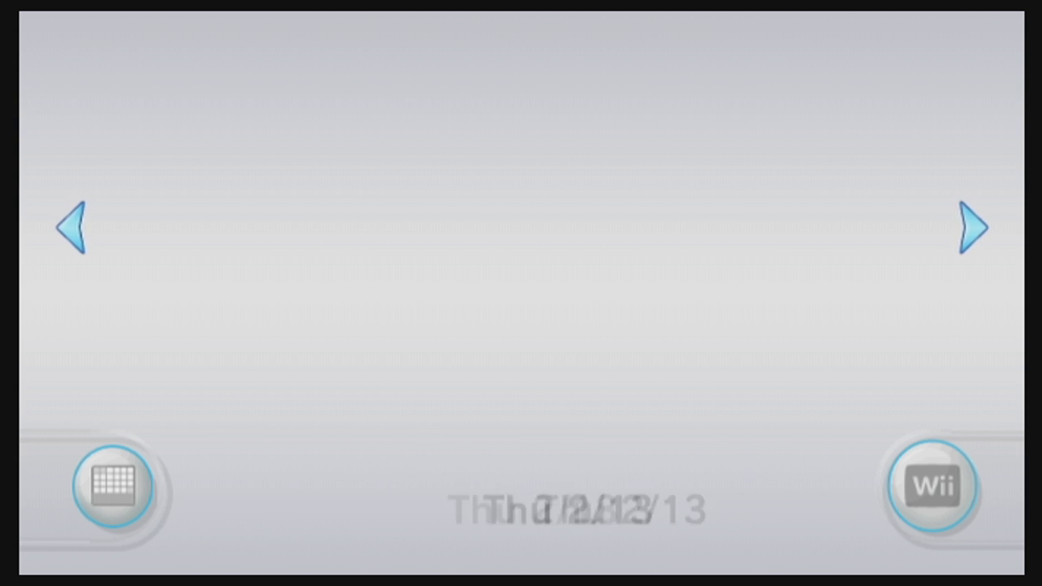
key("Left")
key("Left")
key("Left")
key("Left")
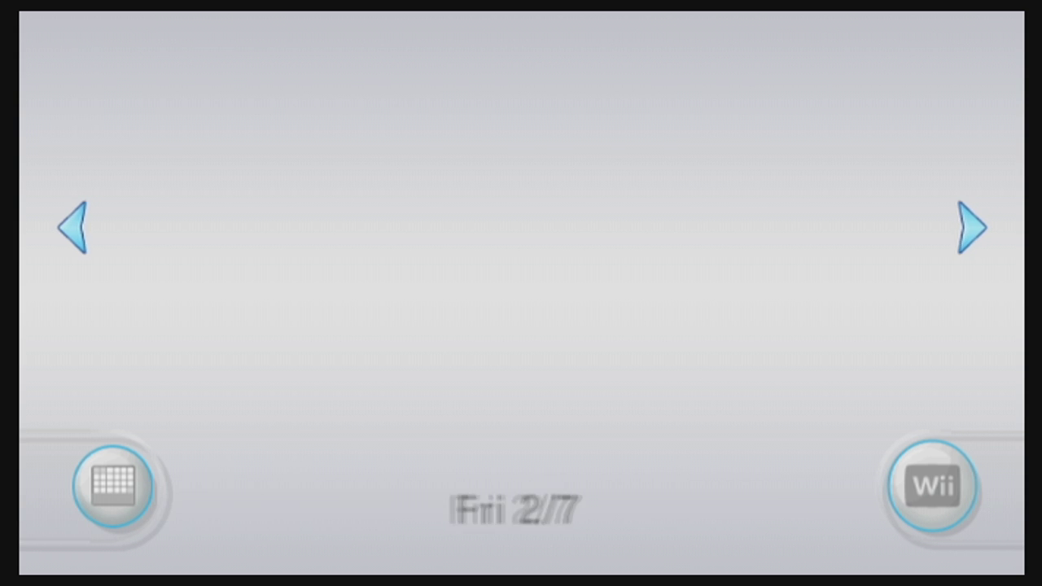
key("Left")
key("Left")
key("Left")
key("Left")
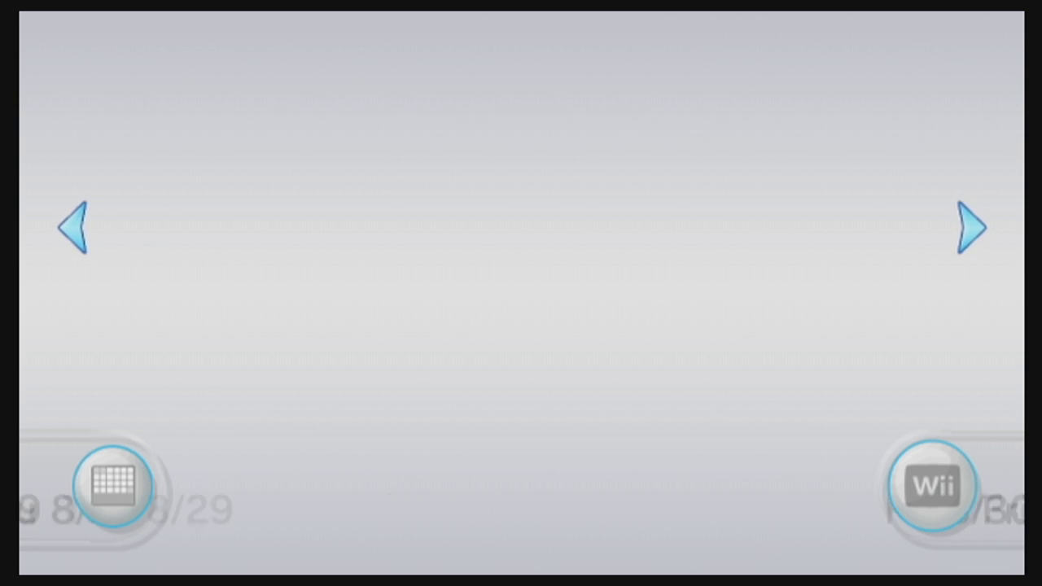
- Look through the message board days from 8/29 back past Tue 7/16 for older play-history messages
key("Left")
key("Left")
key("Left")
key("Left")
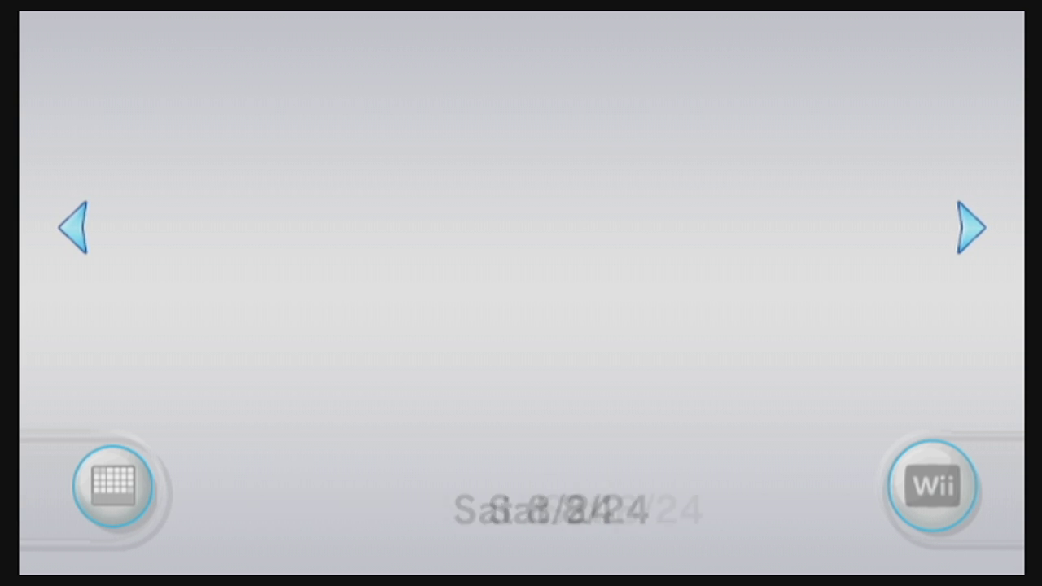
key("Left")
key("Left")
key("Left")
key("Left")
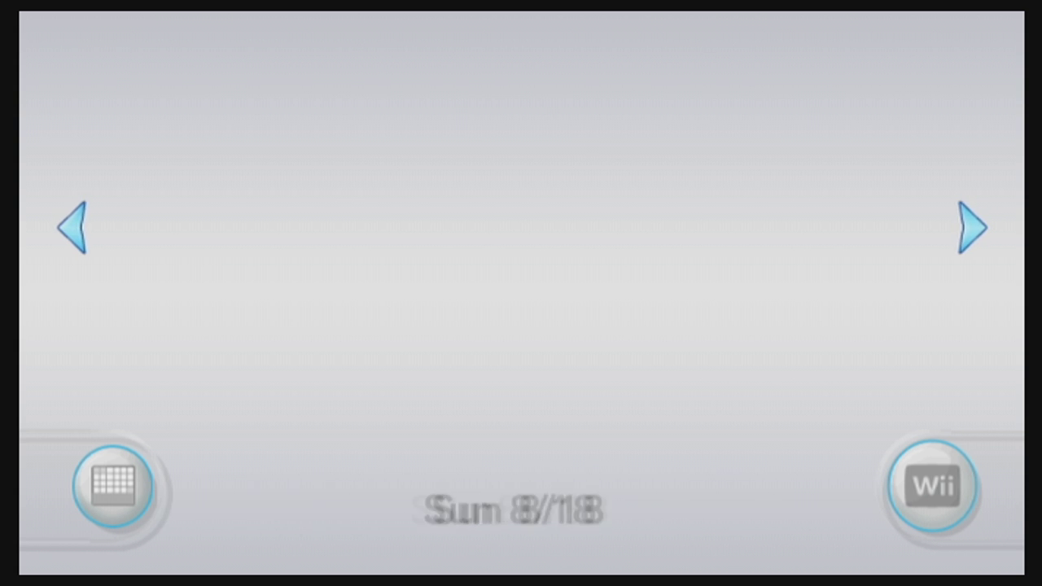
key("Left")
key("Left")
key("Left")
key("Left")
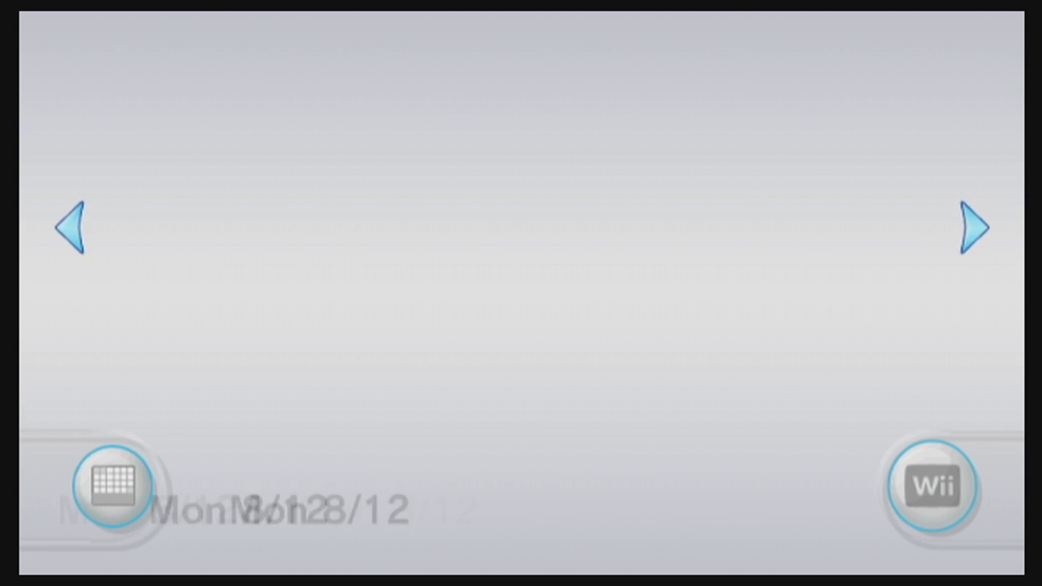
key("Left")
key("Left")
key("Left")
key("Left")
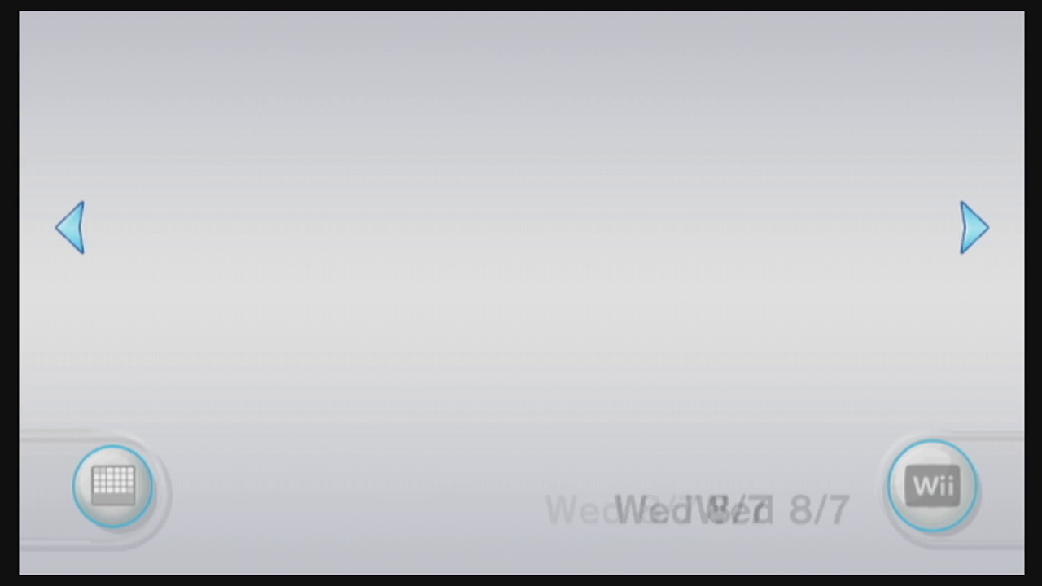
key("Left")
key("Left")
key("Left")
key("Left")
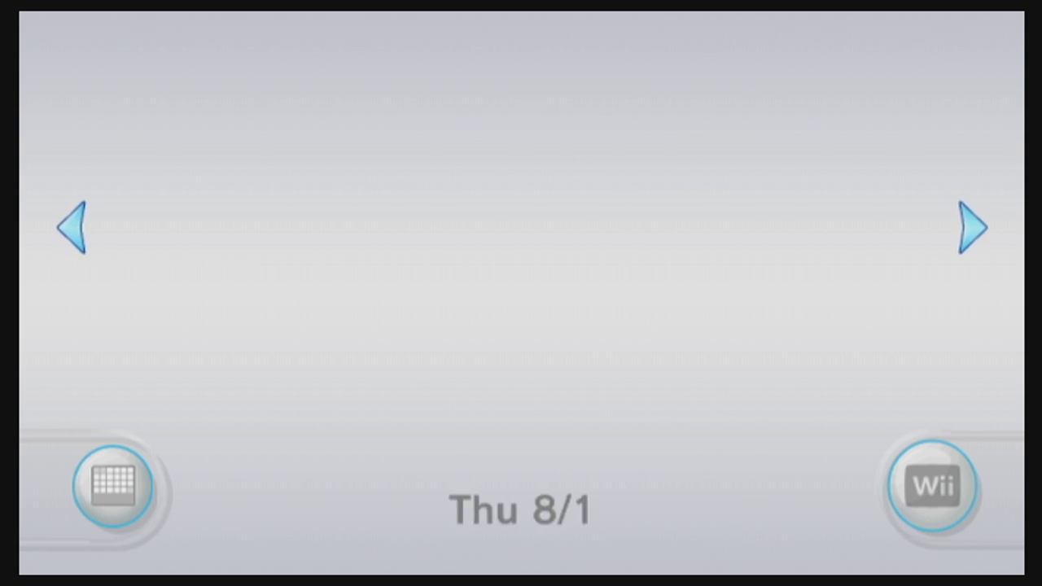
key("Left")
key("Left")
key("Left")
key("Left")
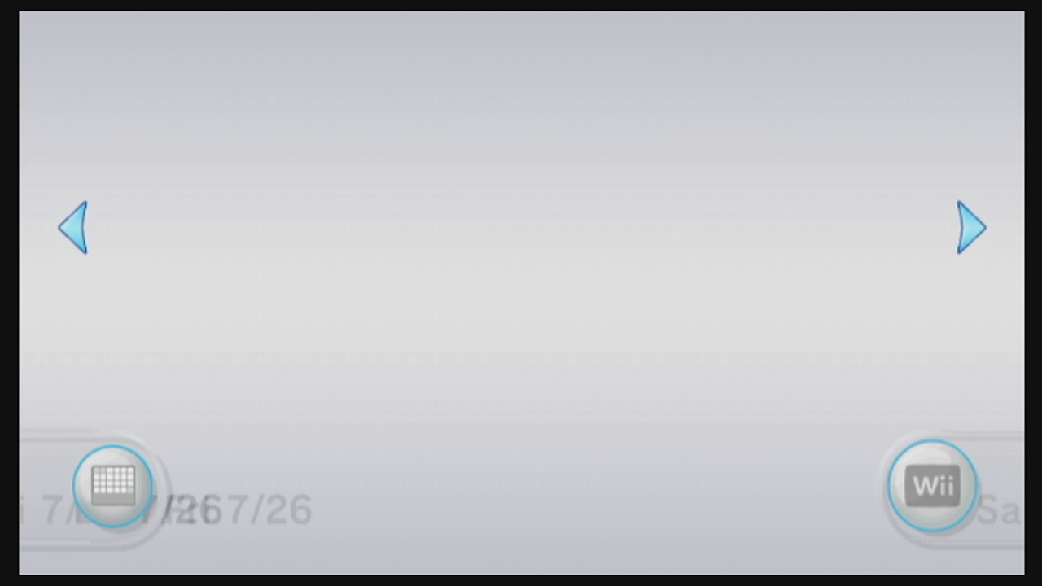
key("Left")
key("Left")
key("Left")
key("Left")
key("Left")
key("Left")
key("Left")
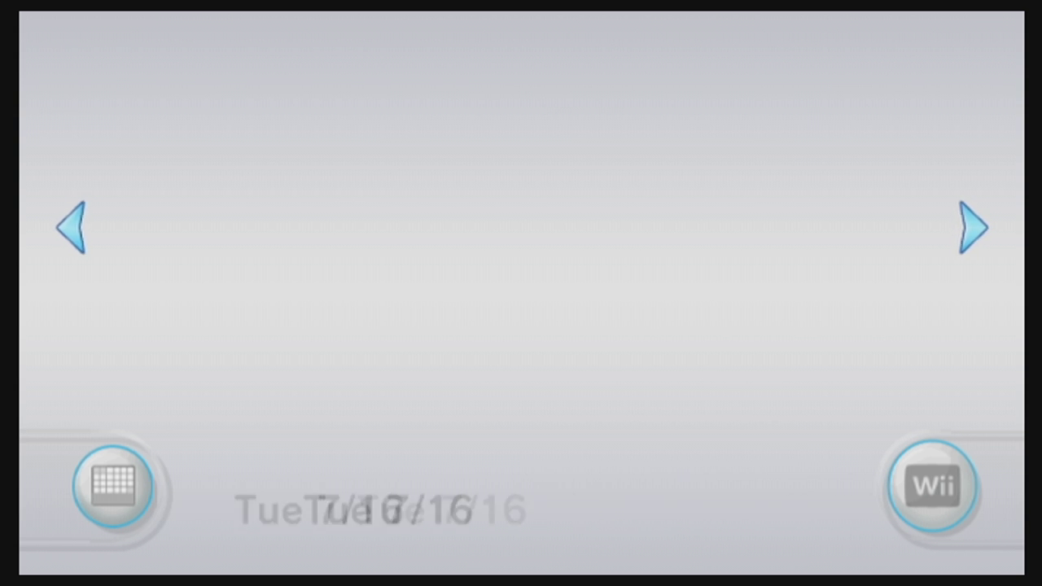
key("Left")
key("Left")
key("Left")
key("Left")
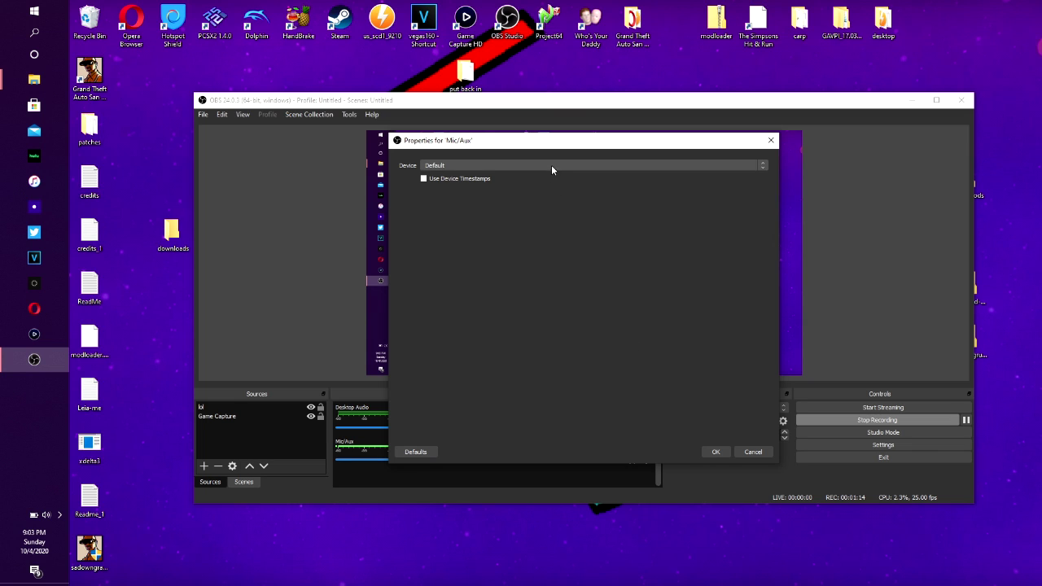
- In OBS, set the Mic/Aux source's device to Microphone (USB Audio Device) and apply the change
left_click(551, 165)
left_click(538, 181)
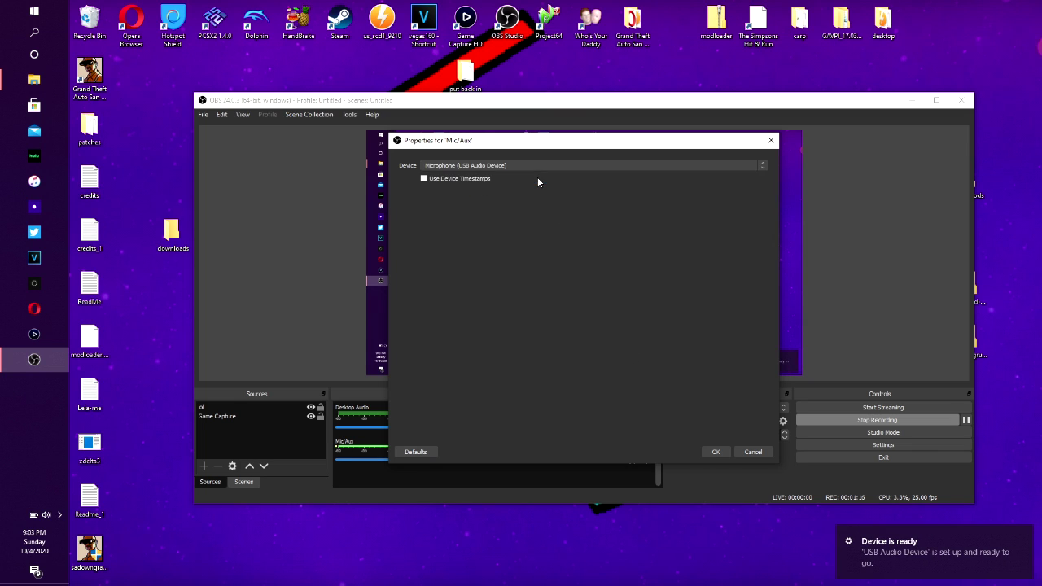
left_click(713, 451)
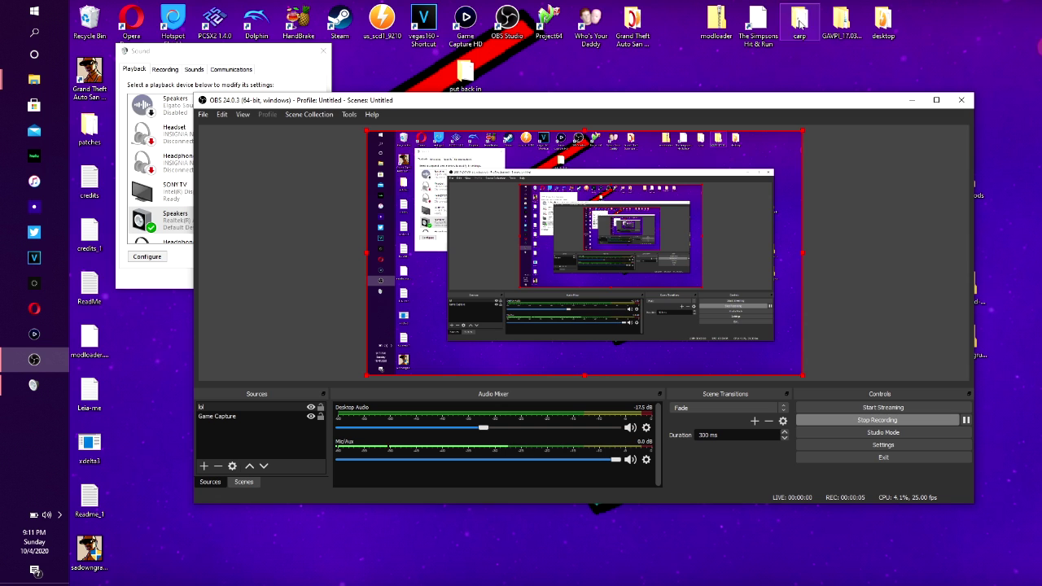
- Launch the mario application from the folder named desktop, go past its title screen, and maximise the game window
double_click(883, 24)
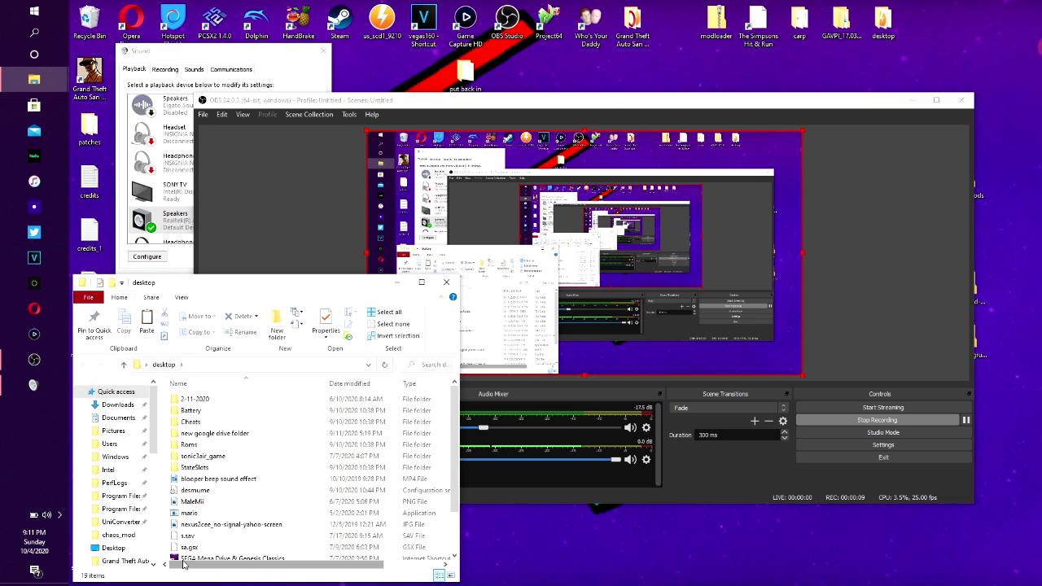
double_click(191, 513)
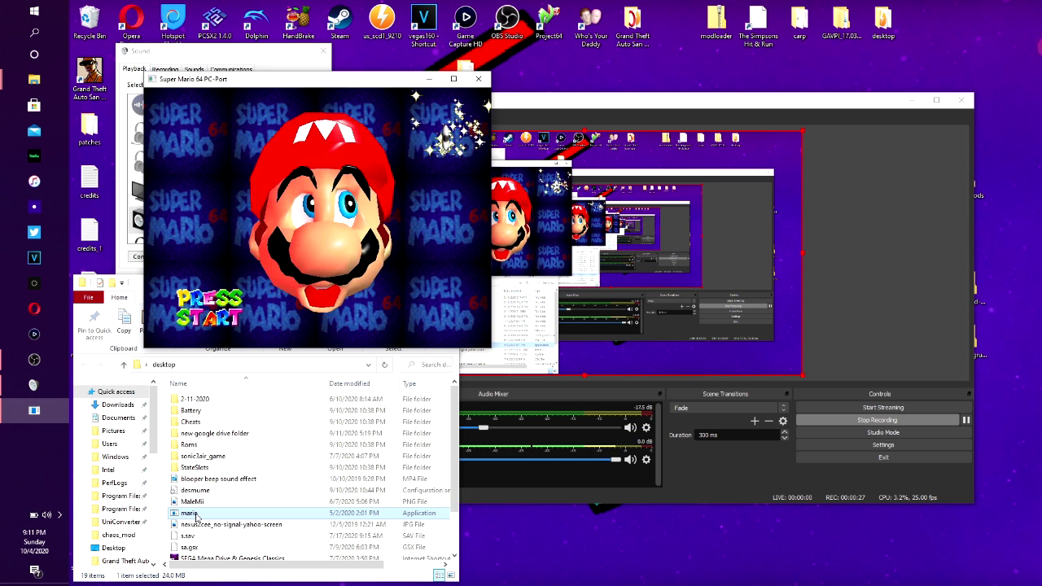
key("space")
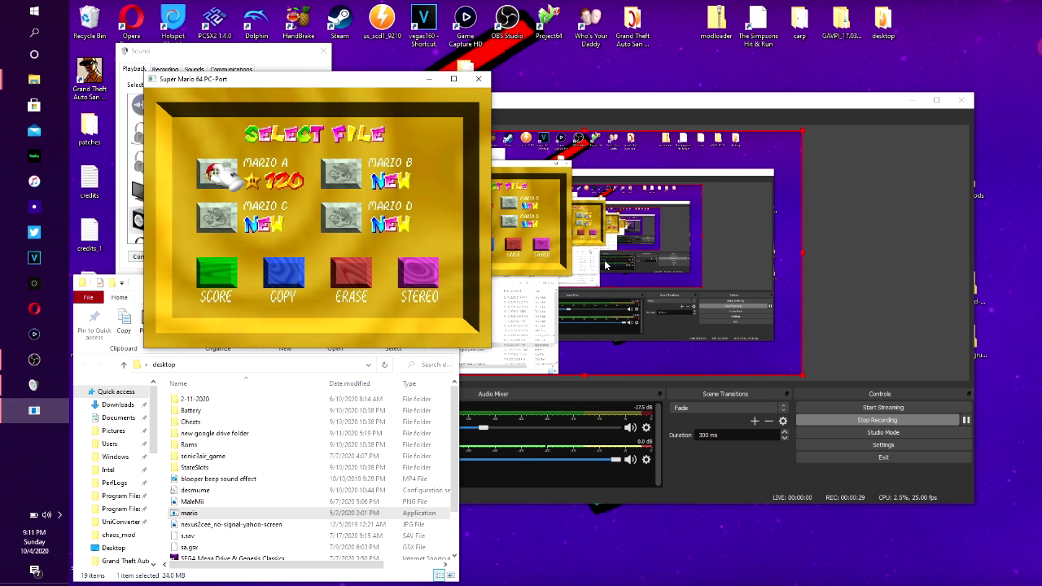
left_click(453, 79)
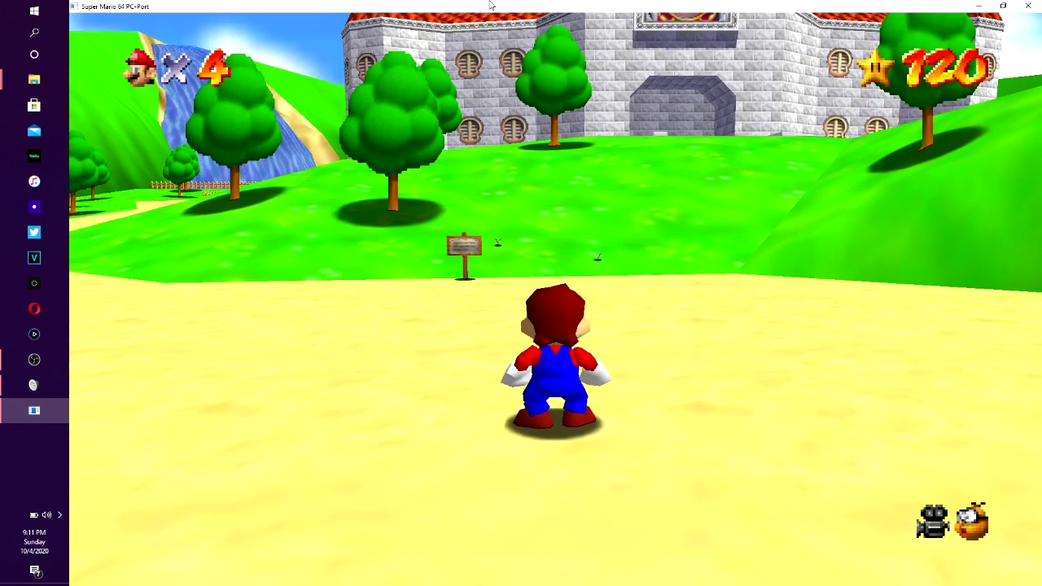
- Run and jump Mario across the castle grounds and bridge, through the front door, and into the castle's main hall
key("w")
key("l")
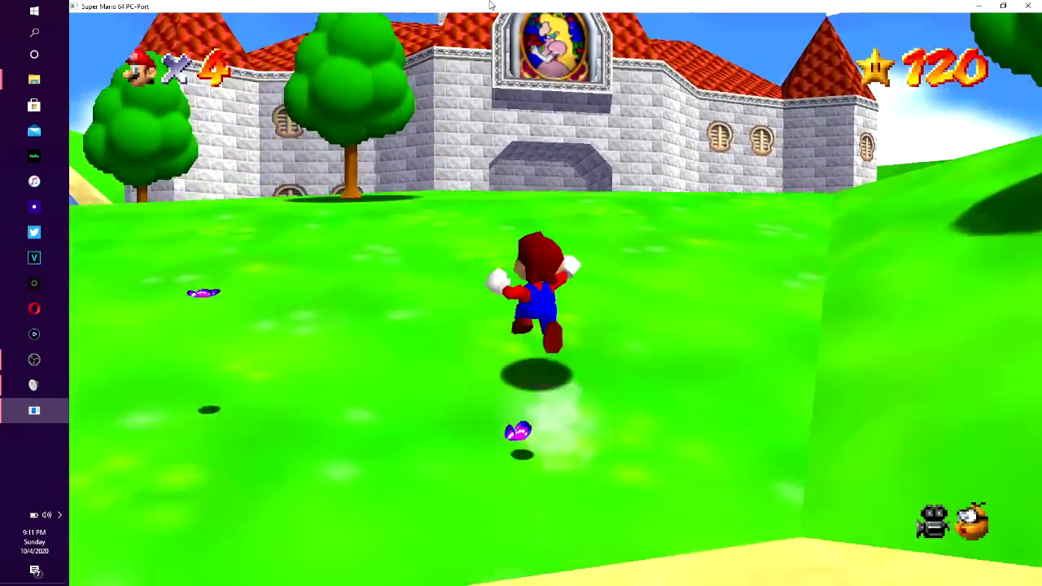
key("l")
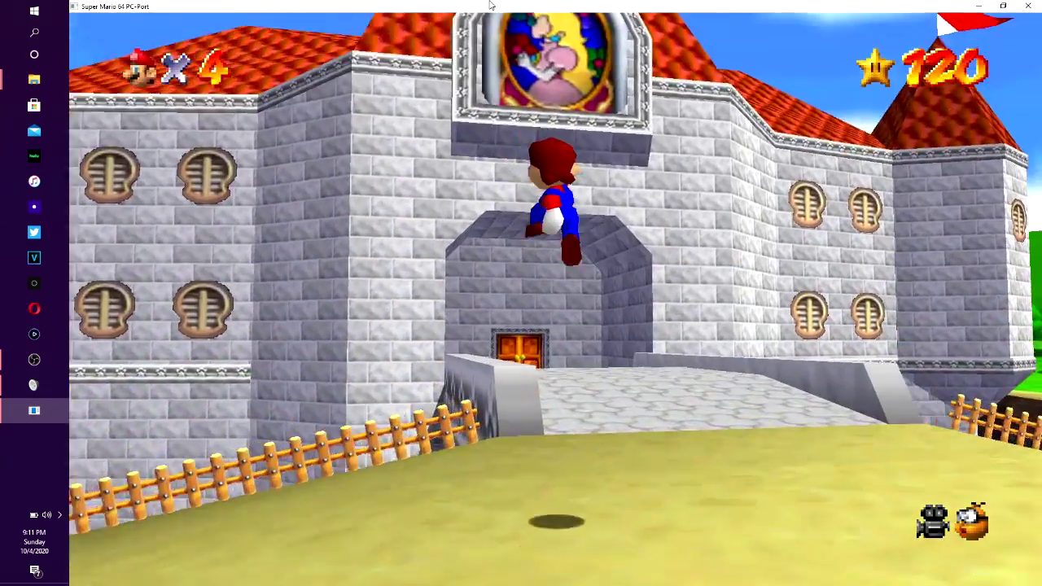
key("w")
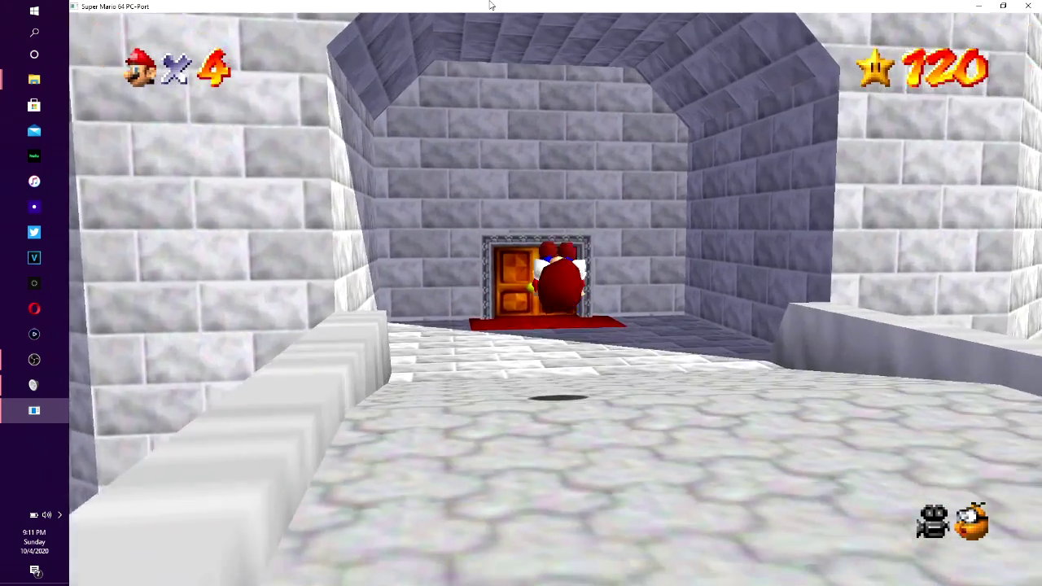
key("w")
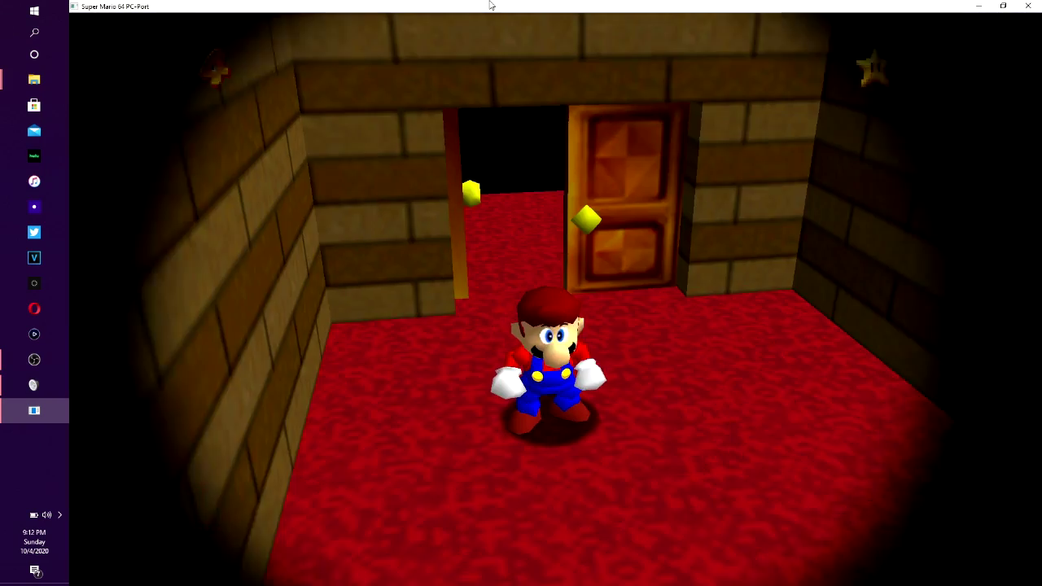
key("w")
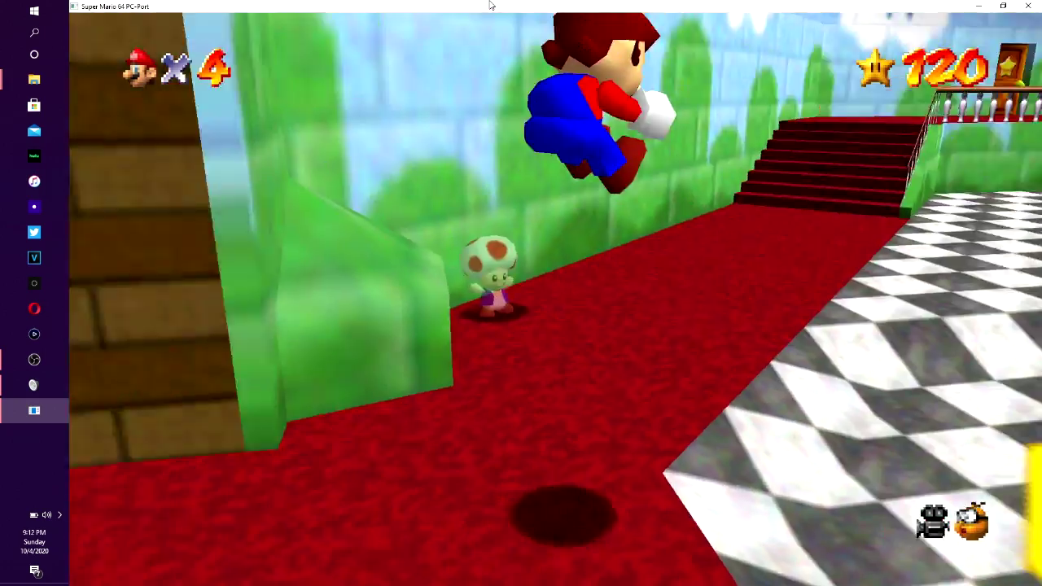
- Run and jump Mario from the castle's main hall into the upstairs painting room and across to the red-carpeted staircase
key("w")
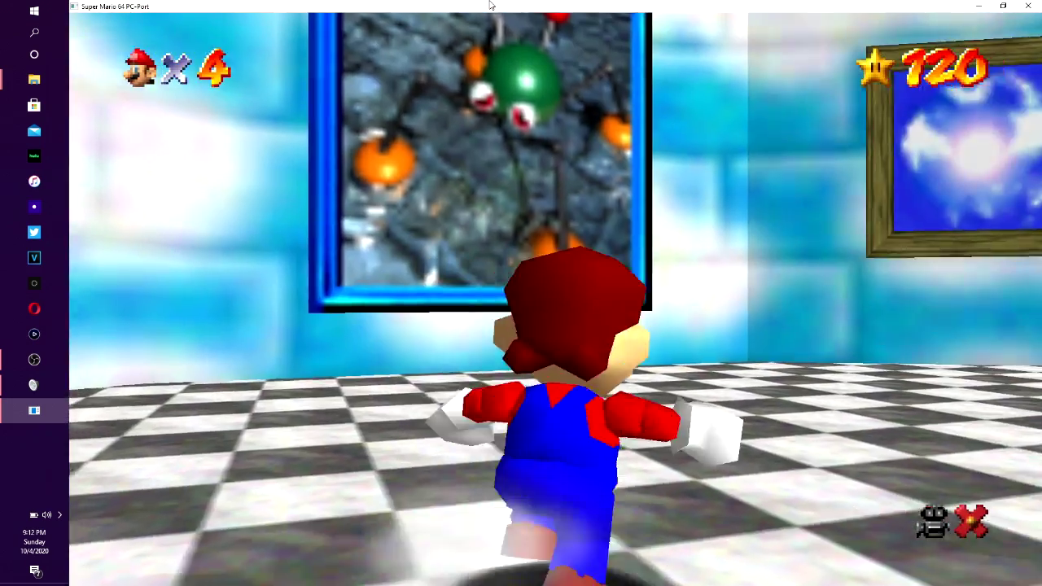
key("d")
key("l")
key("w")
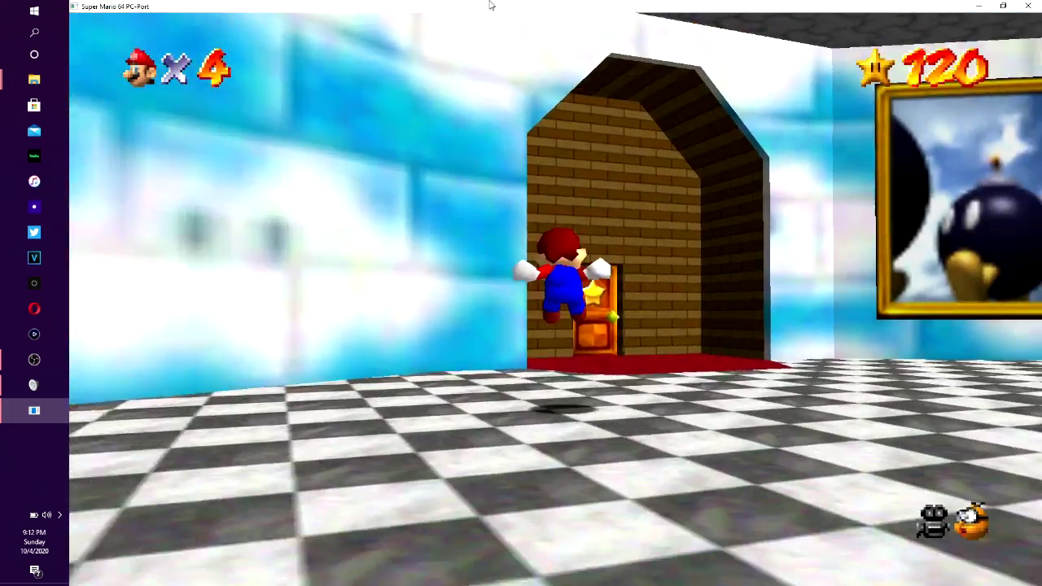
key("l")
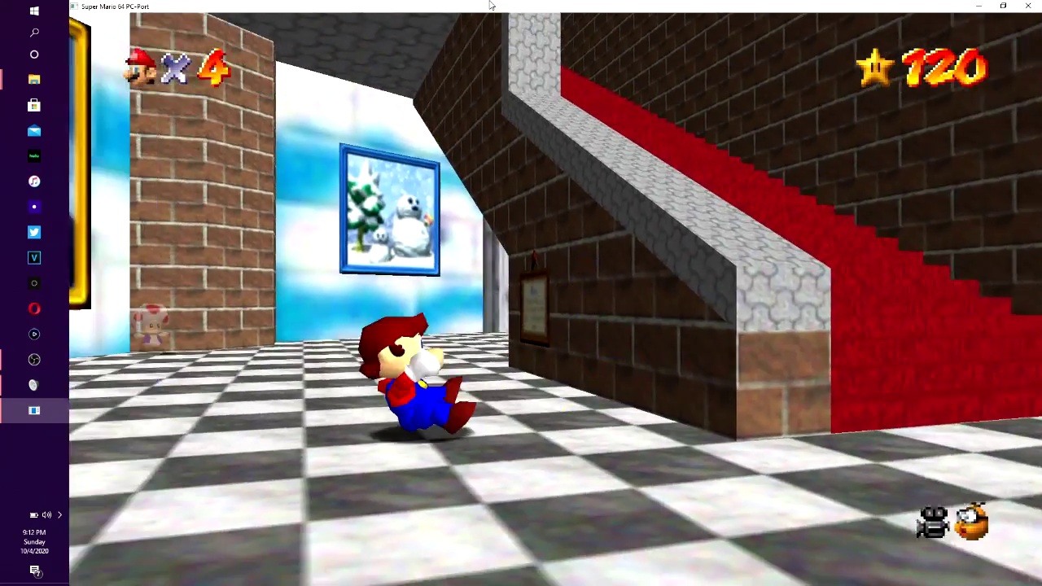
key("w")
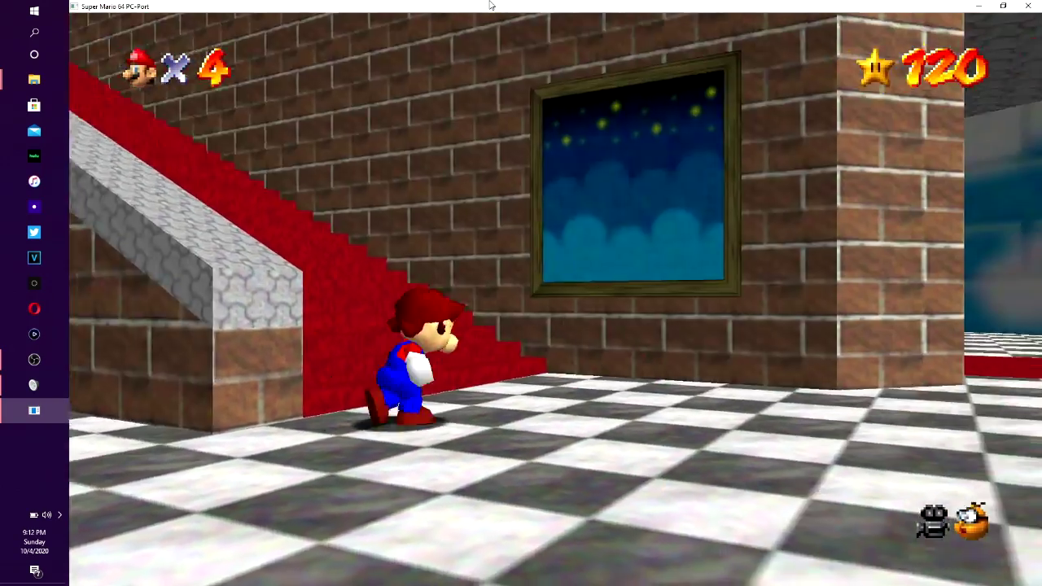
- Move Mario up the red-carpeted staircase to the landing in front of the star door
key("w")
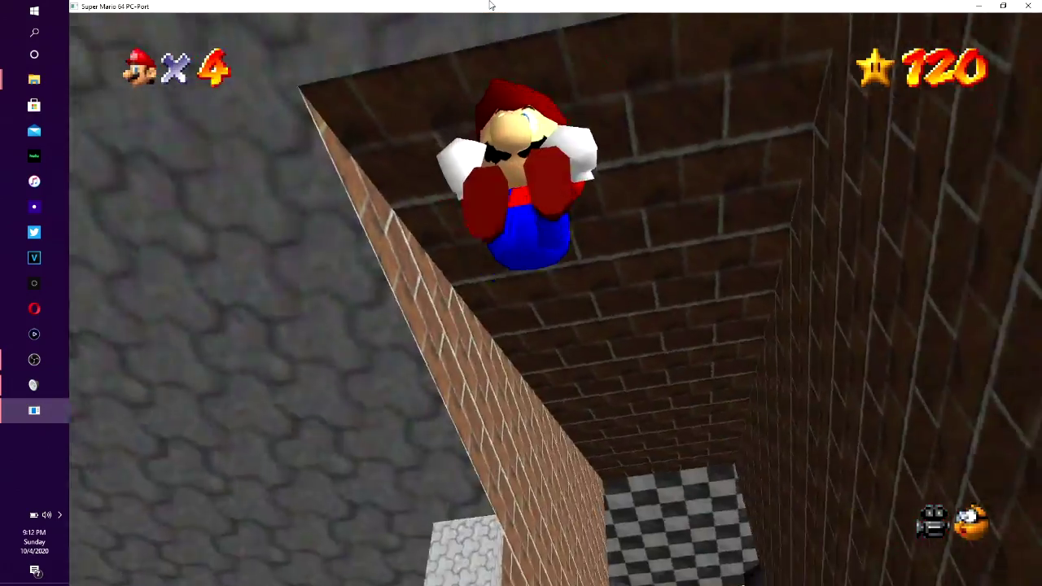
key("l")
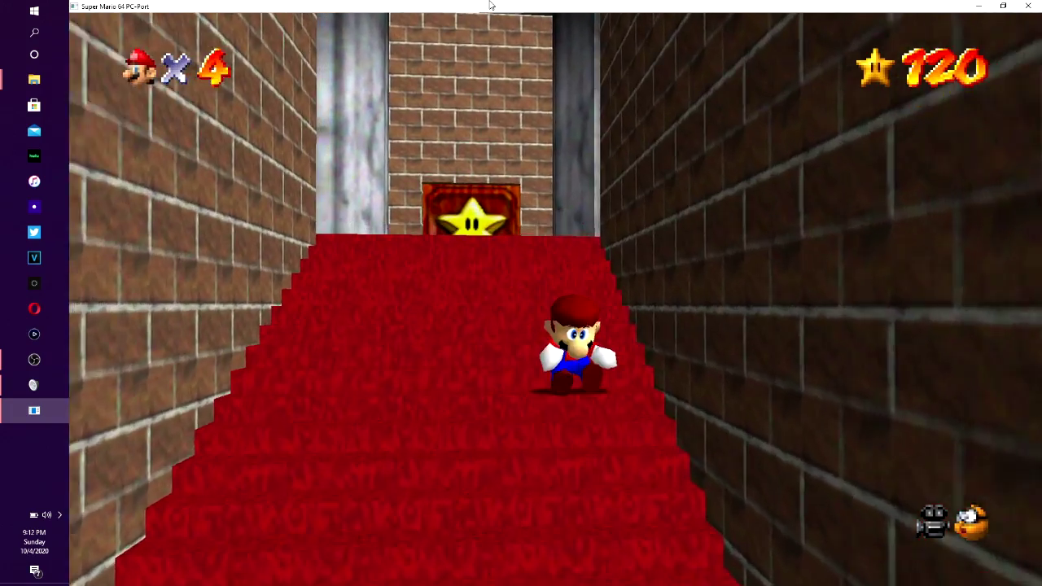
key("d")
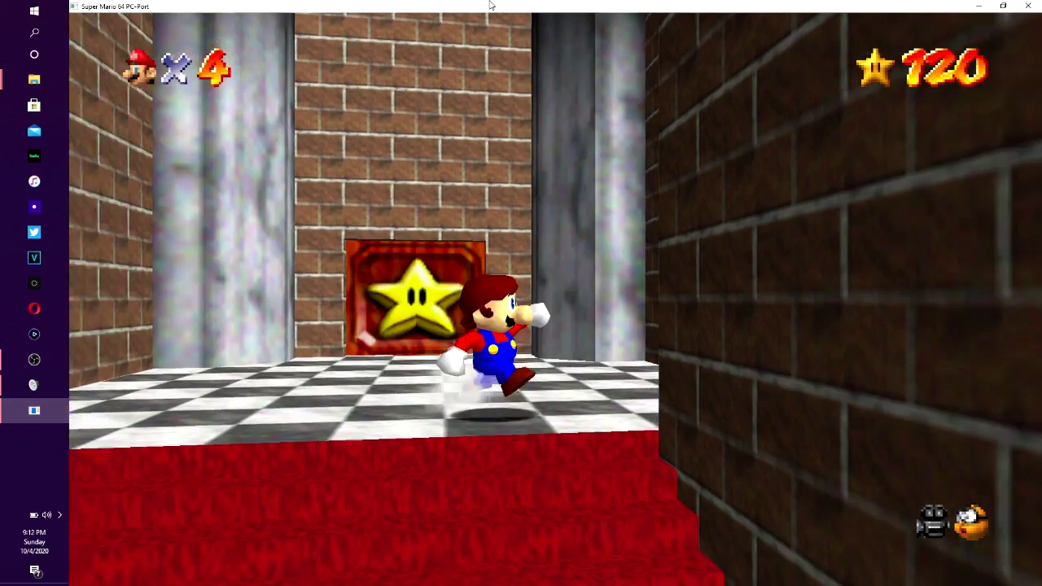
- Turn Mario toward the painting room and try repeated long jumps at the upper end of the red-carpeted stairs
key("s")
key("l")
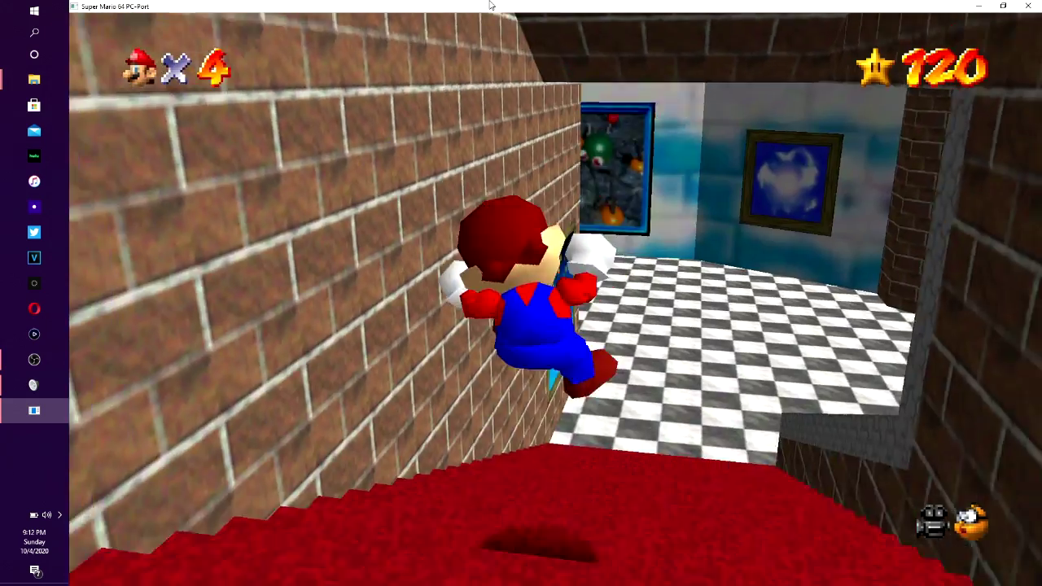
key("comma")
key("w")
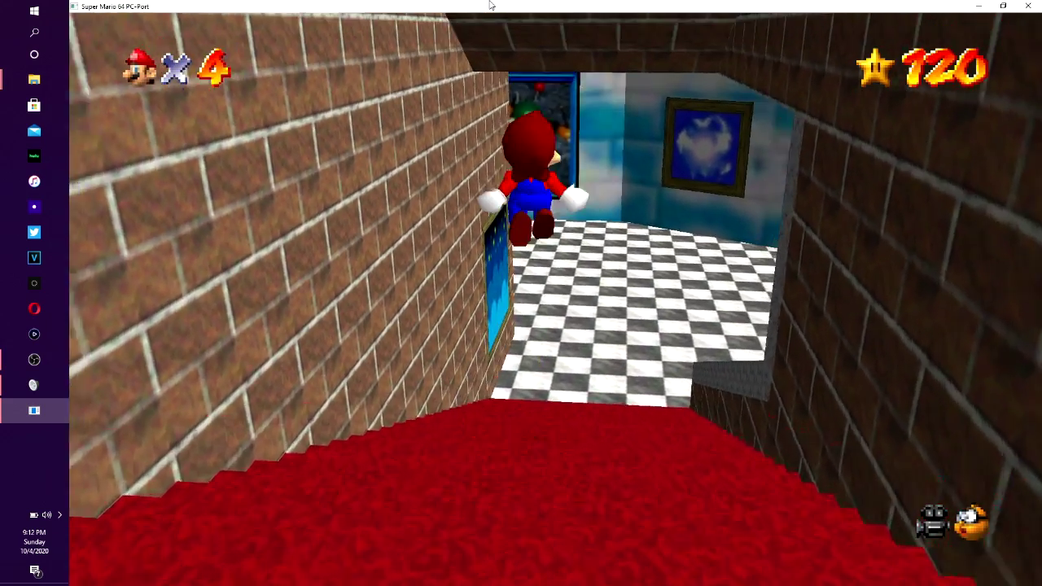
key("w")
key("s")
key("w")
key("l")
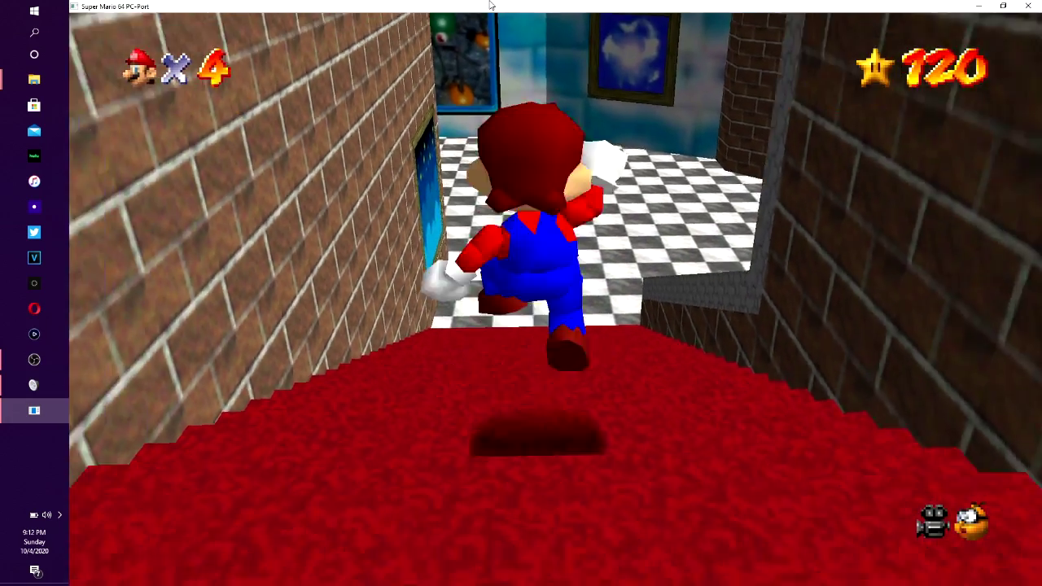
key("w")
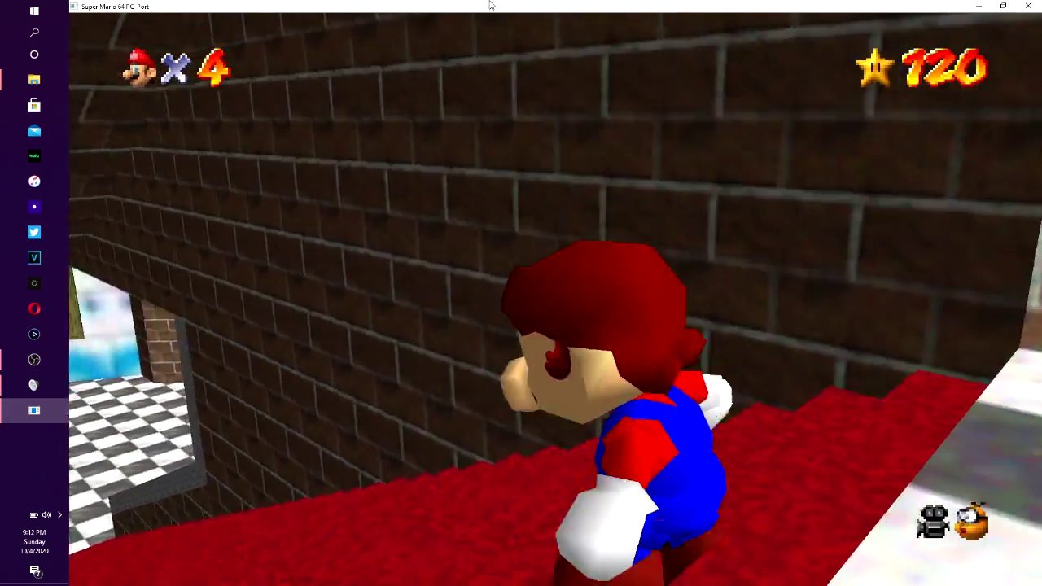
- Run Mario across the landing to the star door and back down onto the red-carpeted stairs
key("s")
key("d")
key("w")
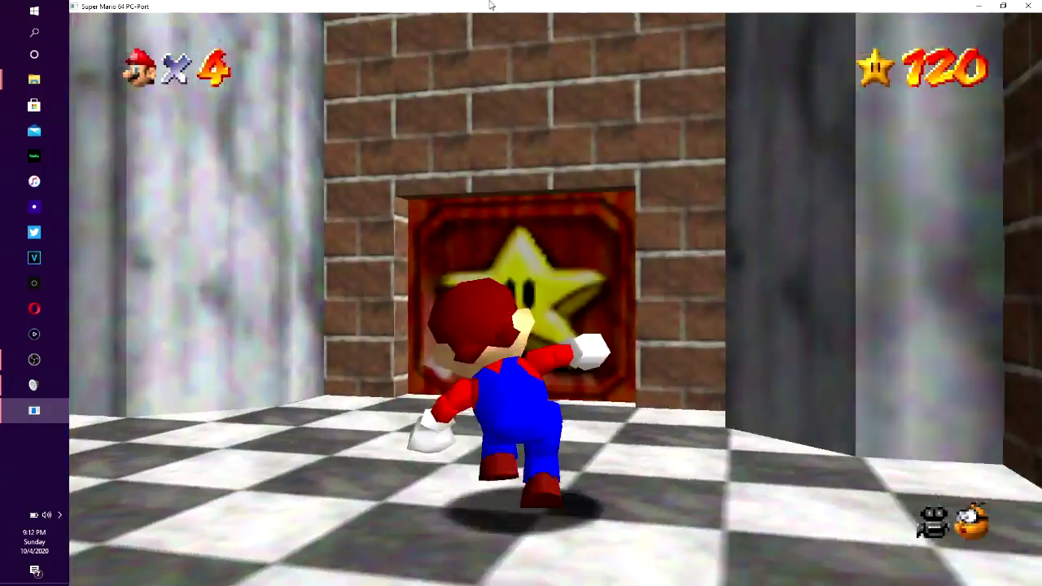
key("d")
key("w")
key("w")
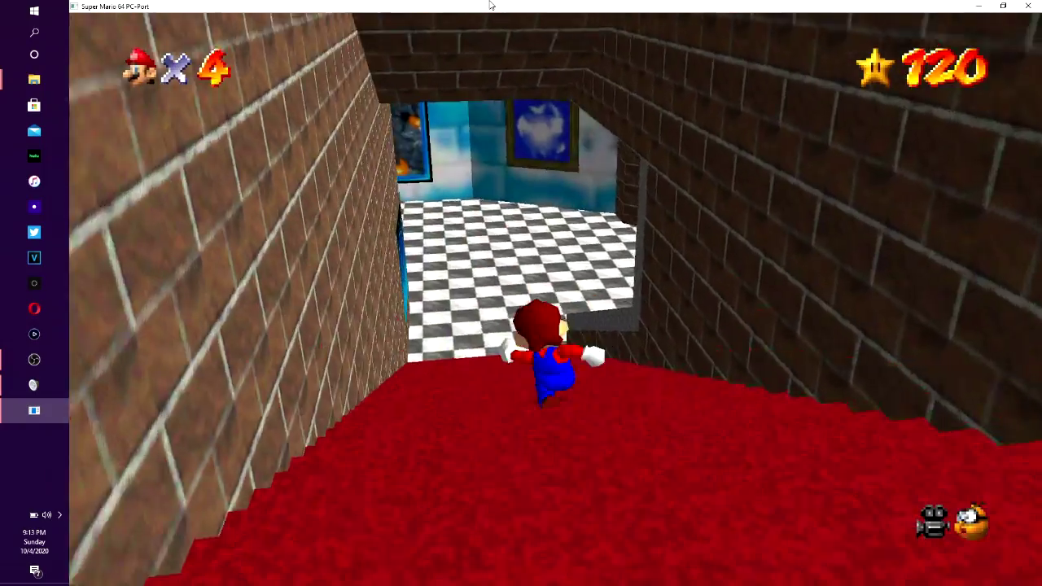
- Jump Mario backward up the red-carpeted stairs to the landing and take him through the star door into the clock room
key("w")
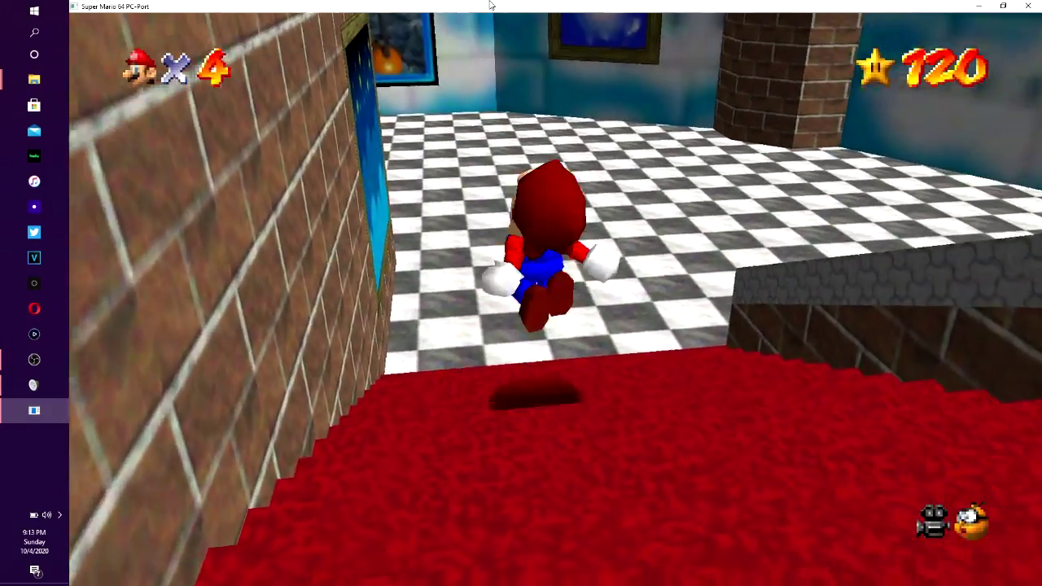
key("w")
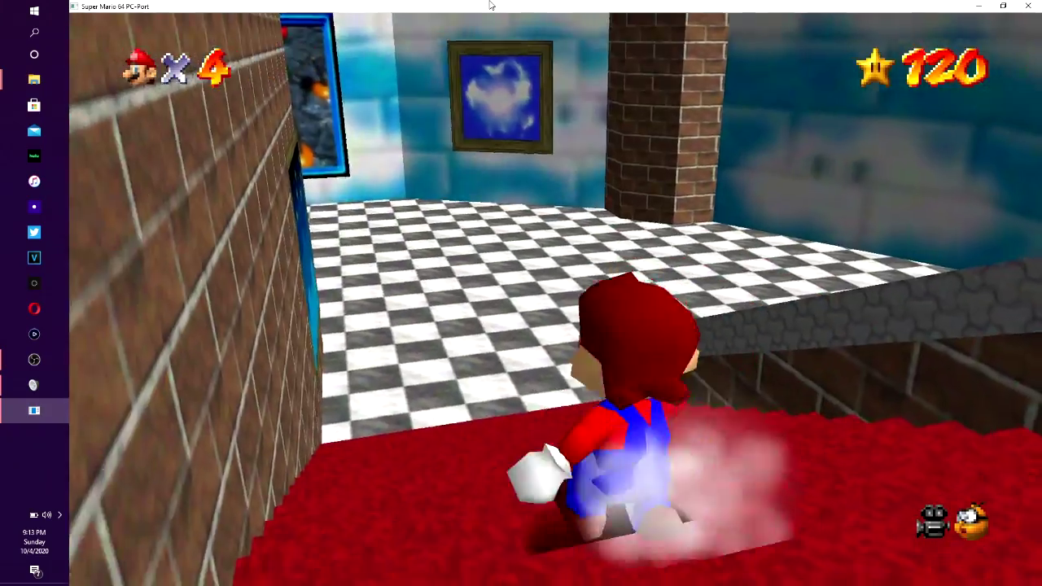
key("w")
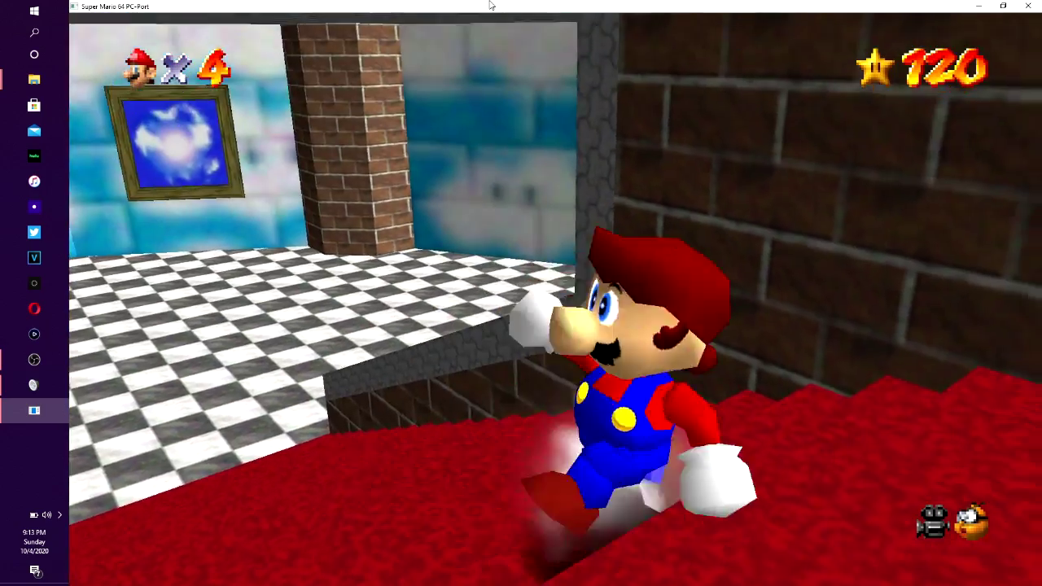
key("w")
key("w")
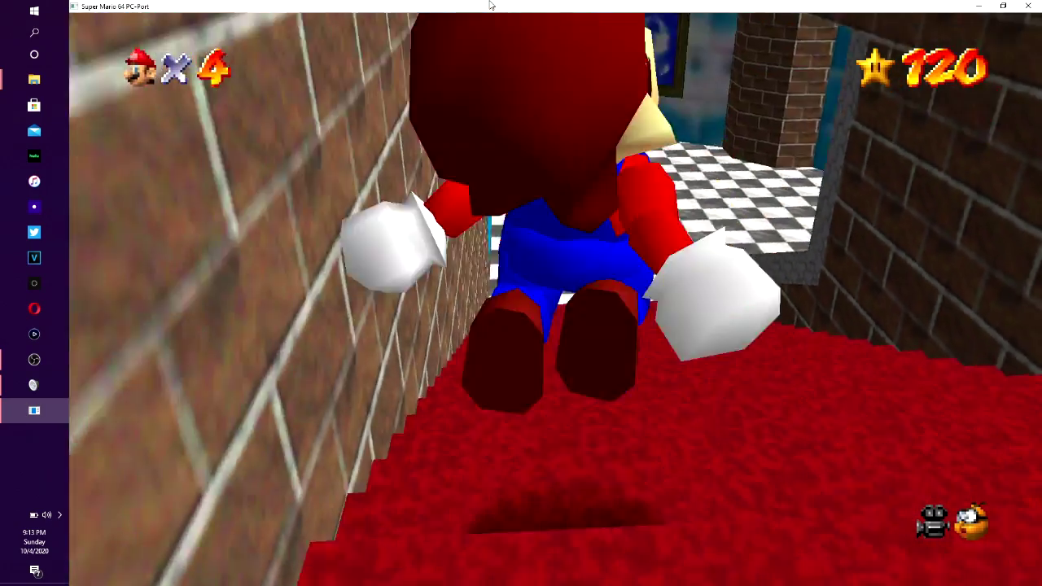
key("w")
key("l")
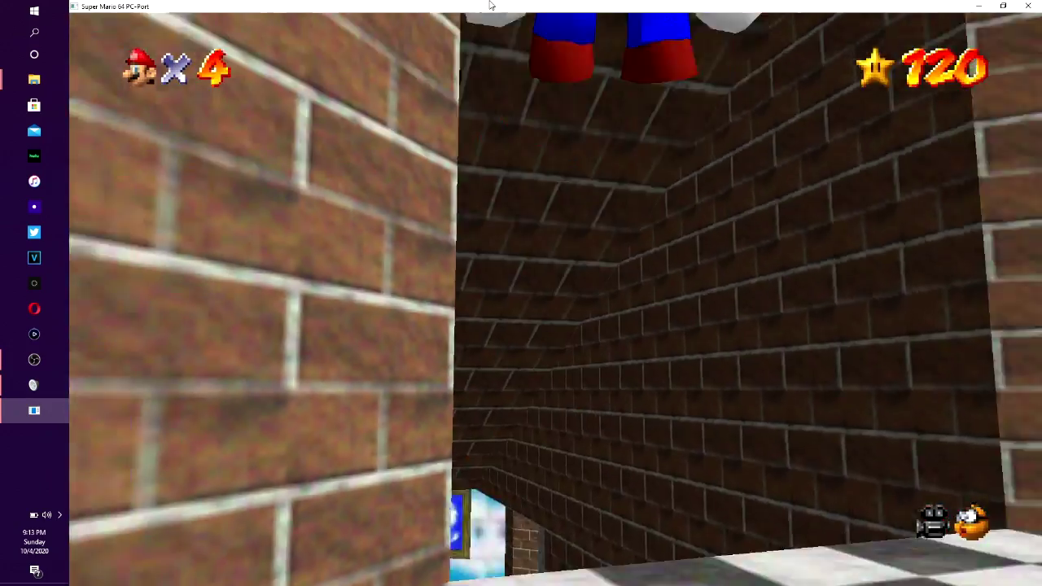
key("w")
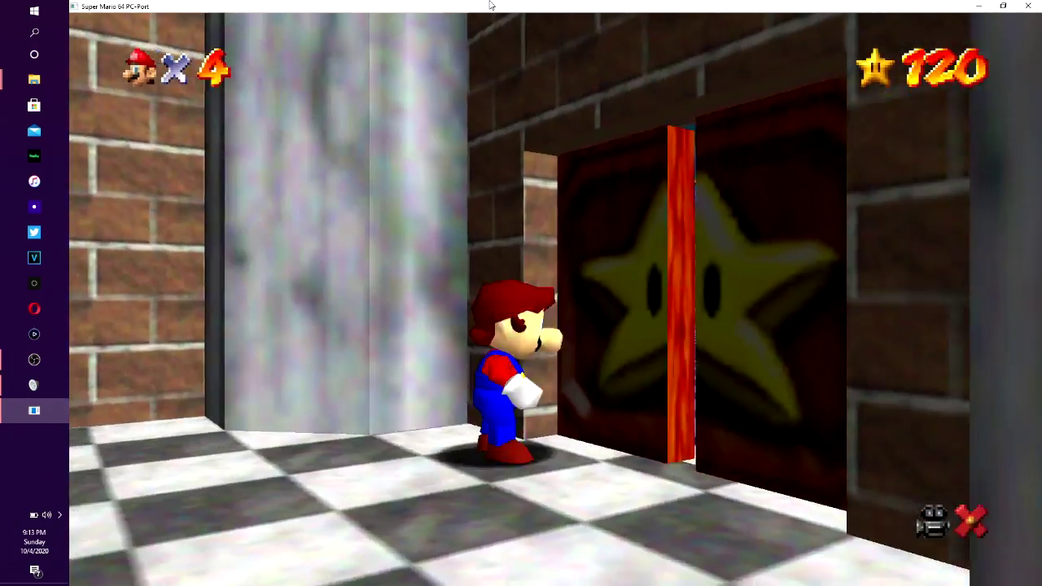
key("w")
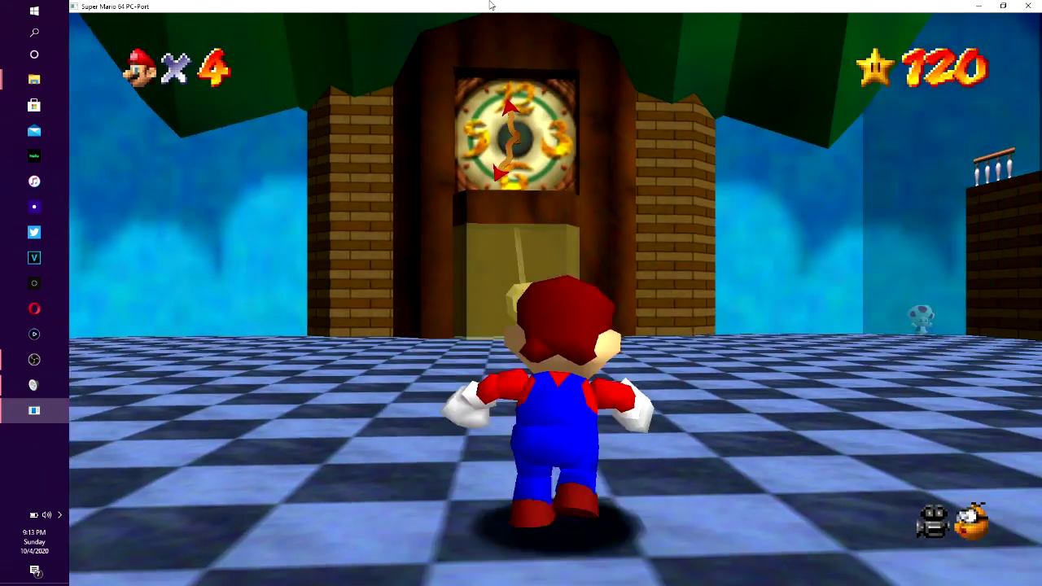
- Climb Mario up the clock room's wall ledges and go through the star door between the Peach portraits
key("d")
key("l")
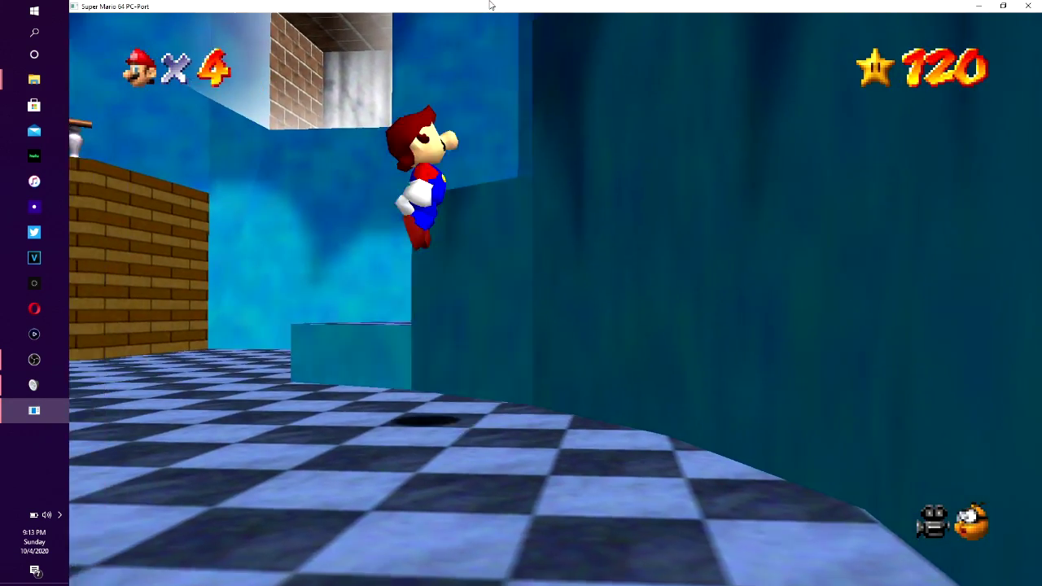
key("l")
key("l")
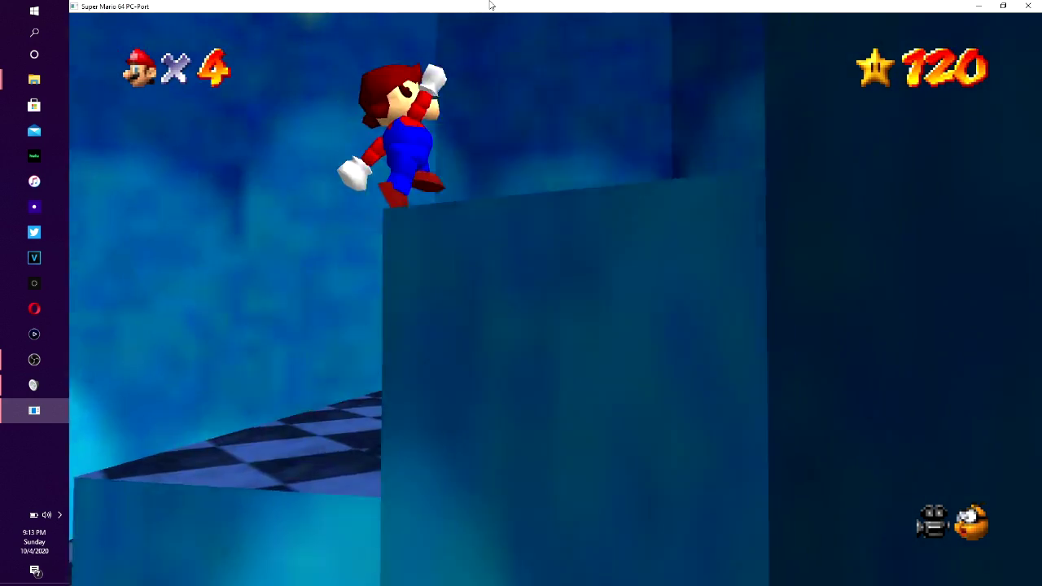
key("w")
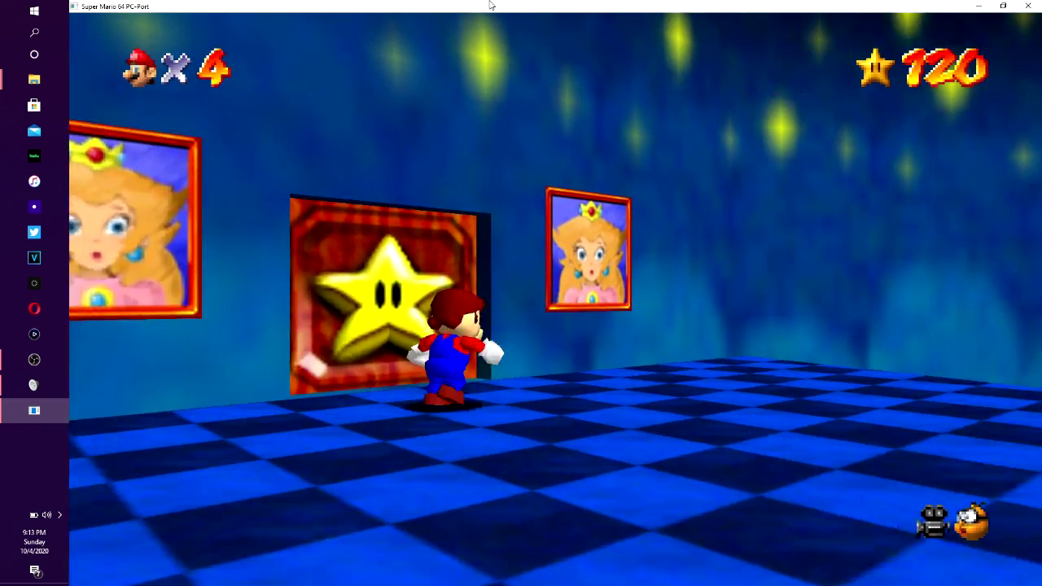
key("w")
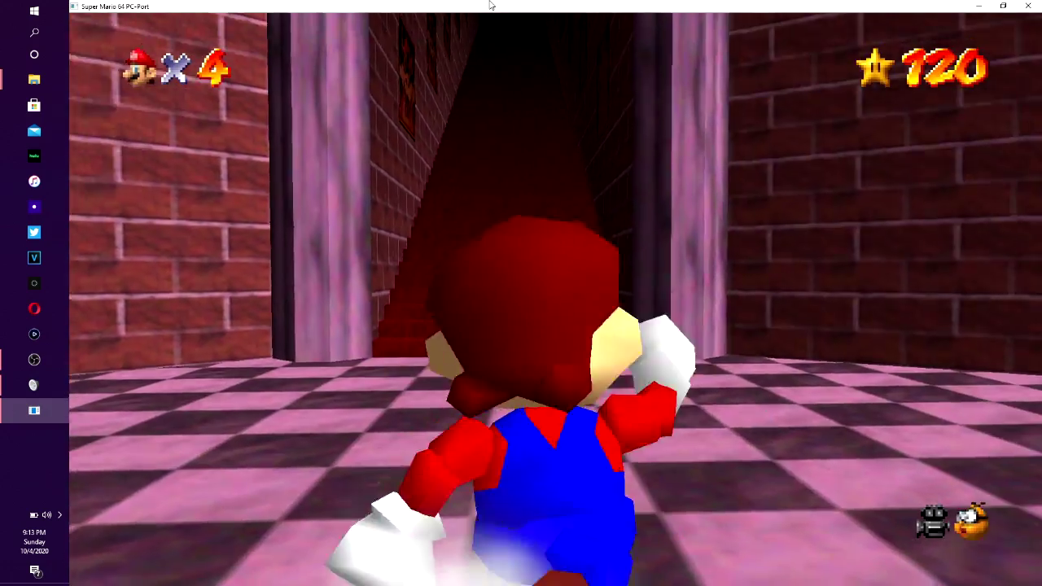
- Run Mario partway up the long dark staircase, return him to the star door, and jump around the entrance floor
key("w")
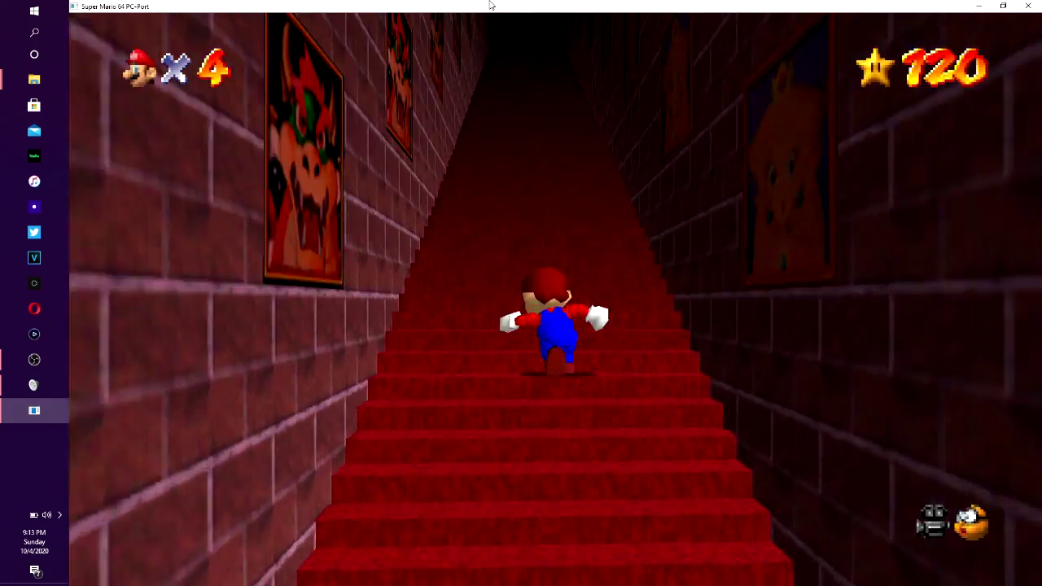
key("s")
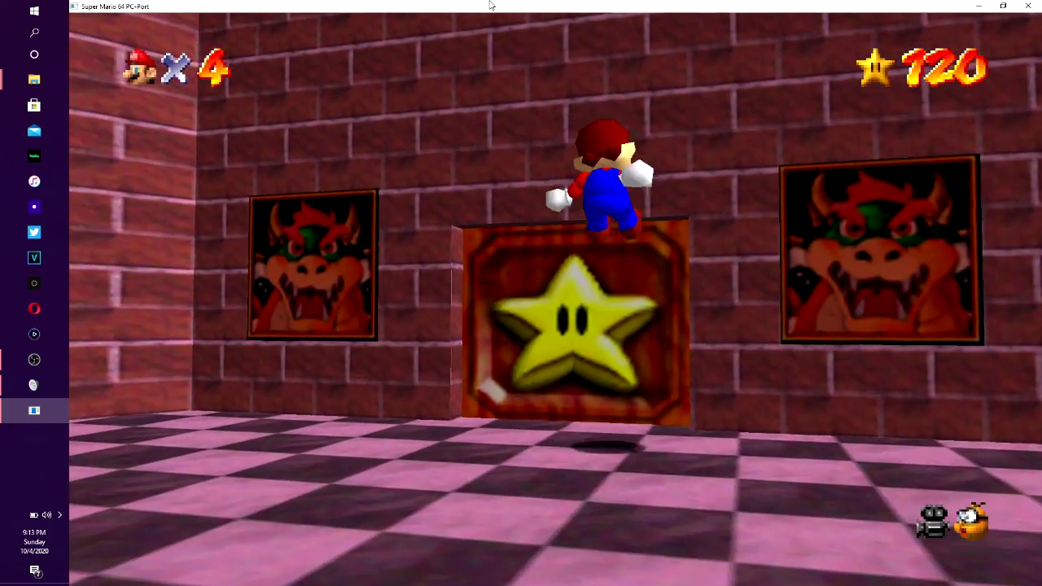
key("w")
key("w")
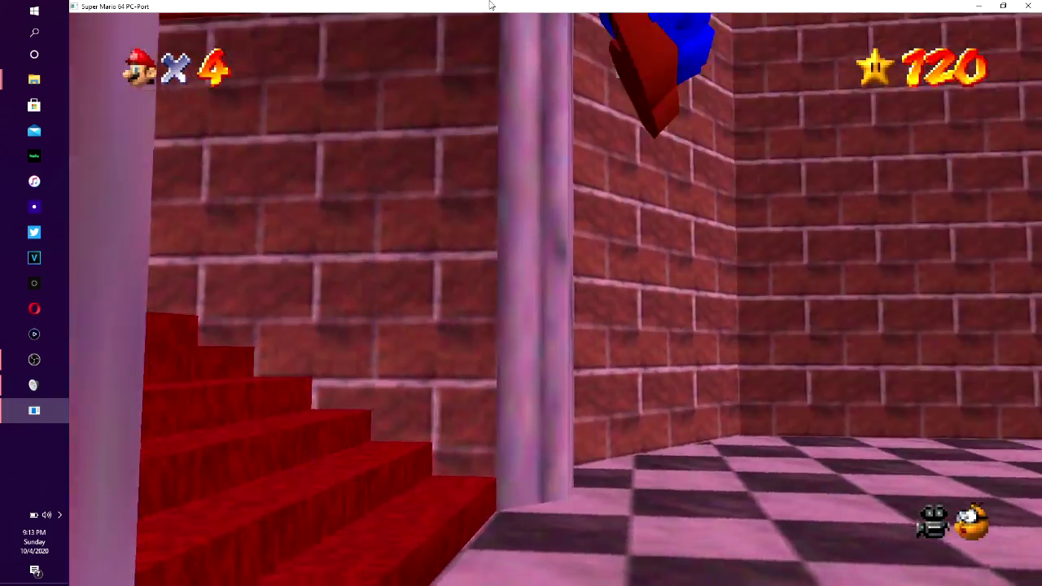
- Launch Mario up the long dark staircase with backward long jumps to the large Bowser painting
key("s")
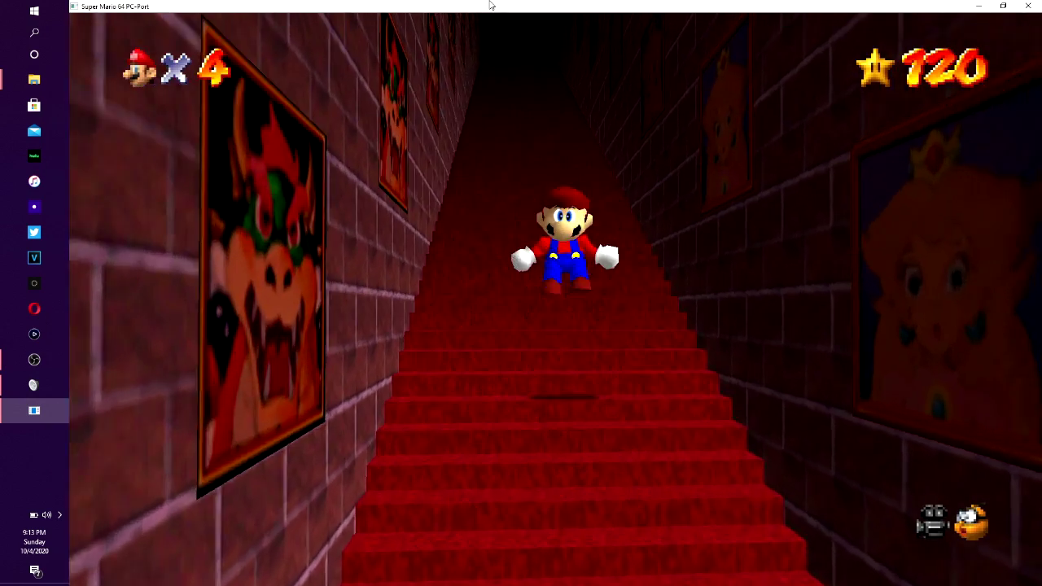
key("s")
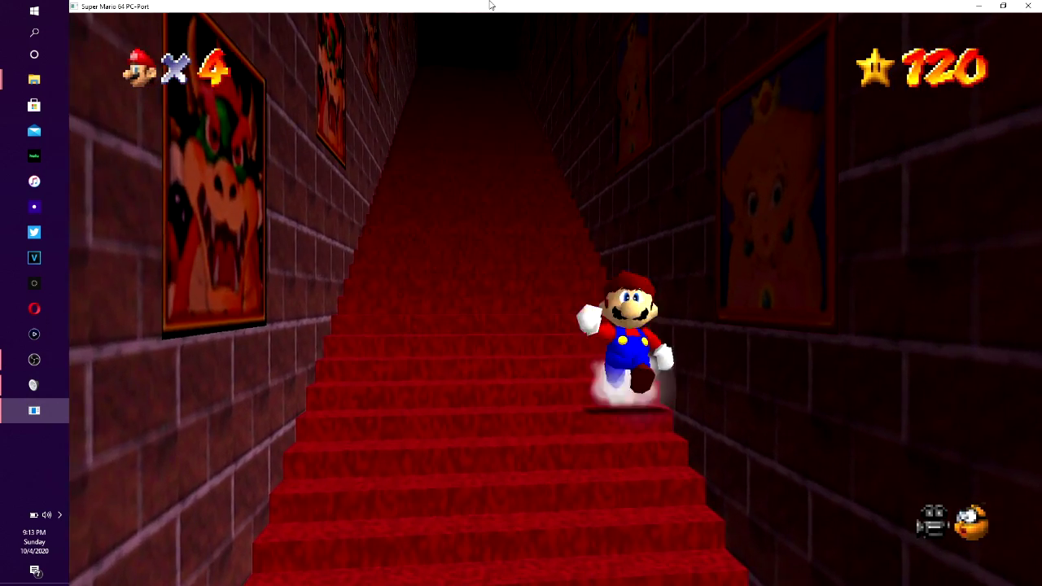
key("l")
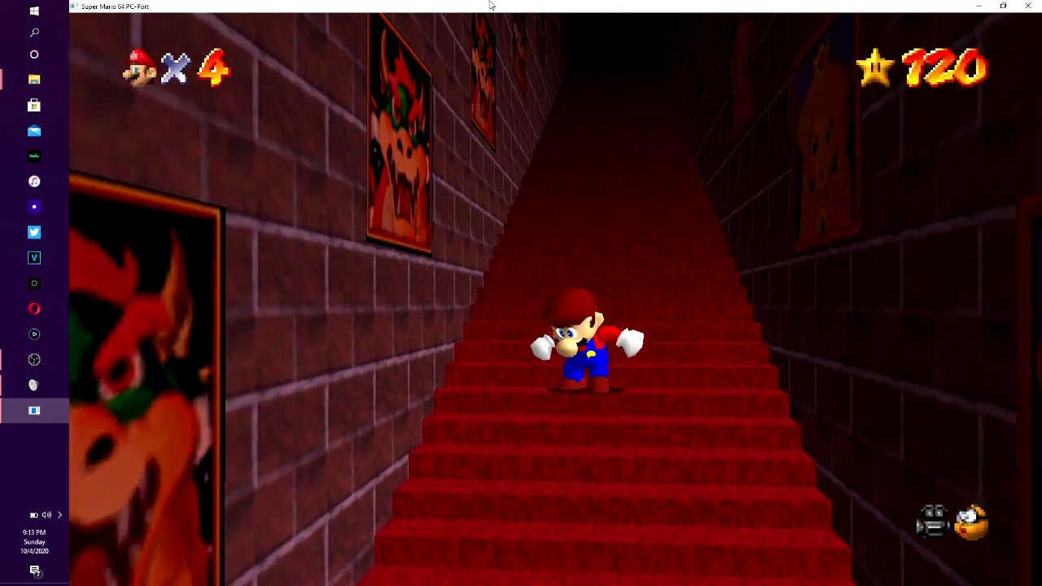
key("l")
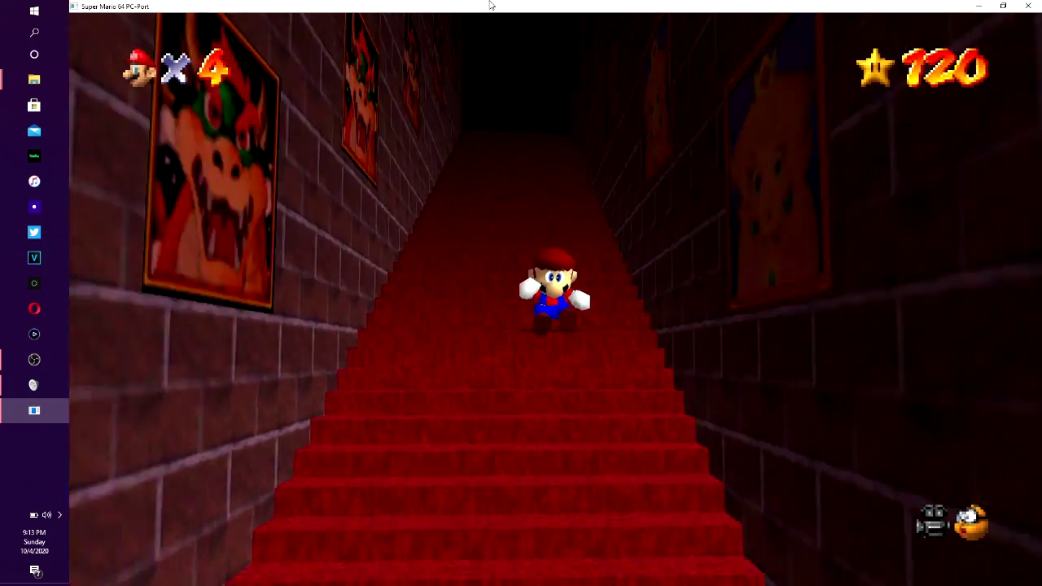
key("l")
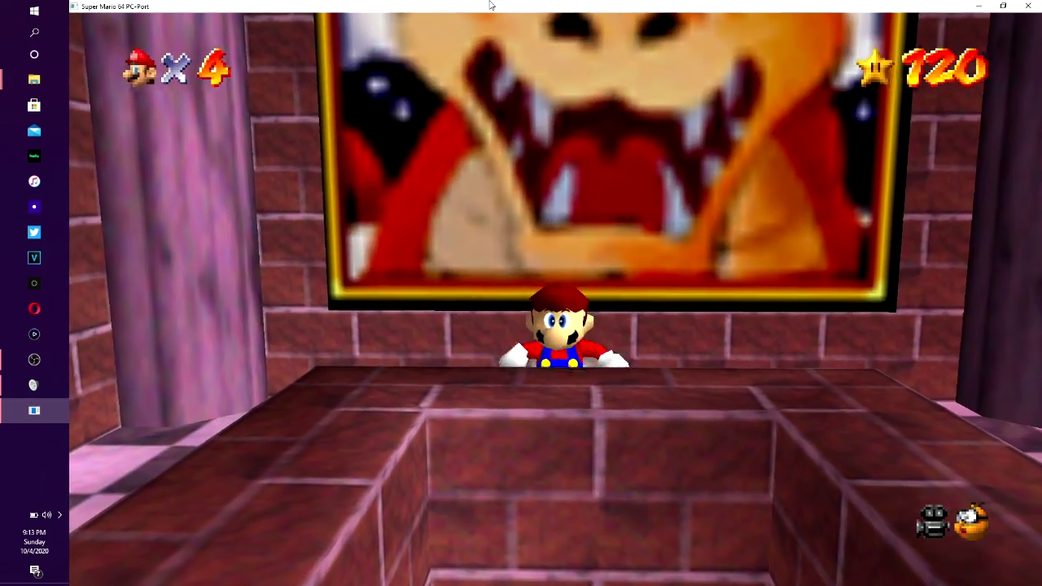
- Bring Mario from the large Bowser painting back down the long dark staircase and through the star door
key("l")
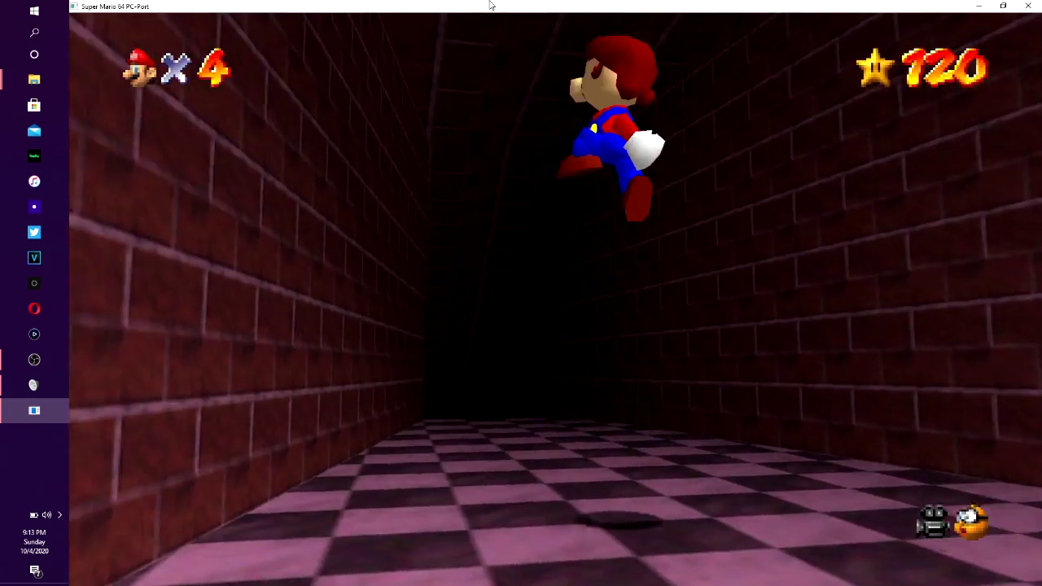
key("w")
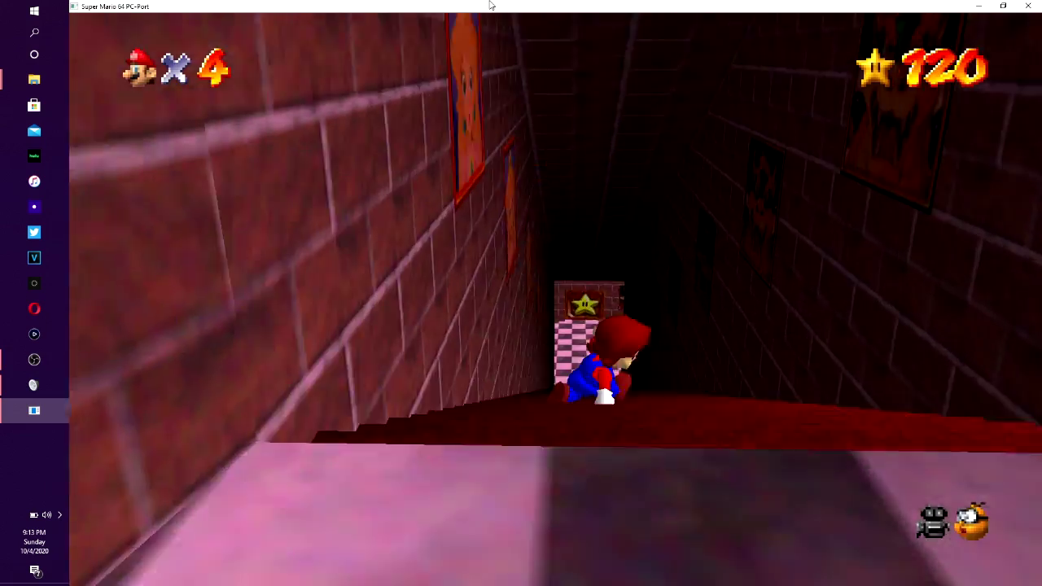
key("w")
key("w")
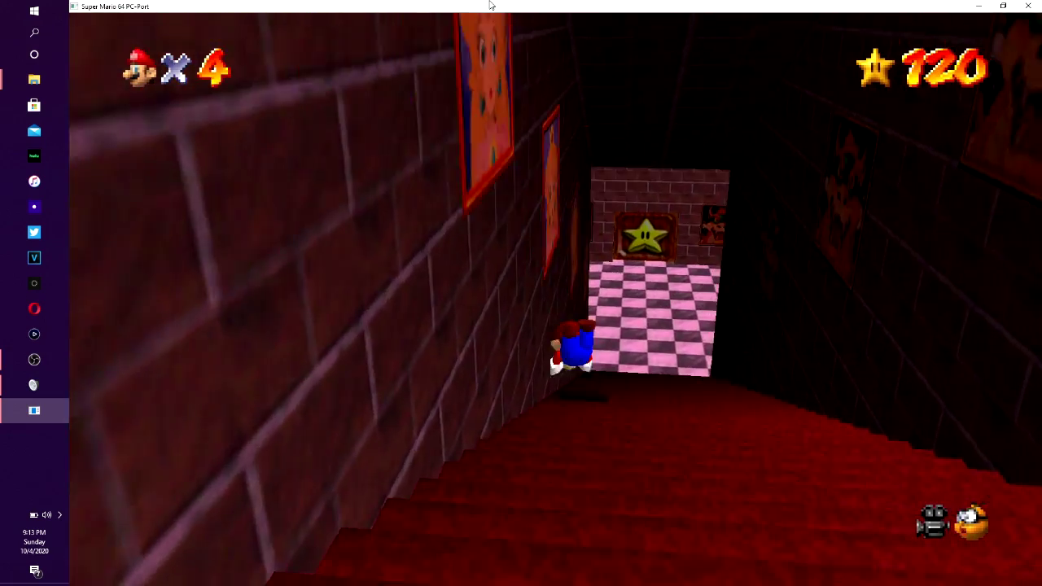
key("w")
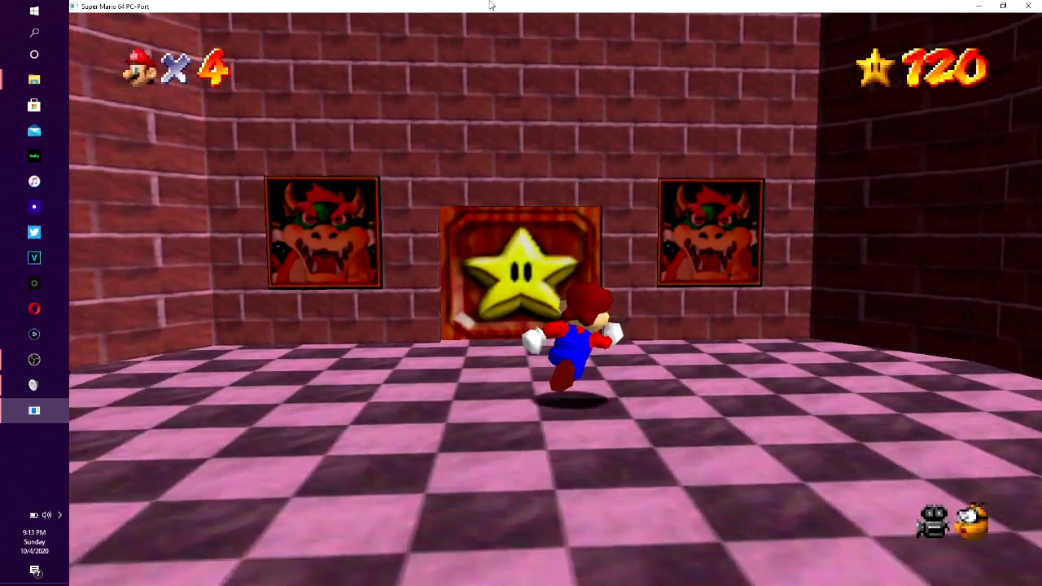
key("w")
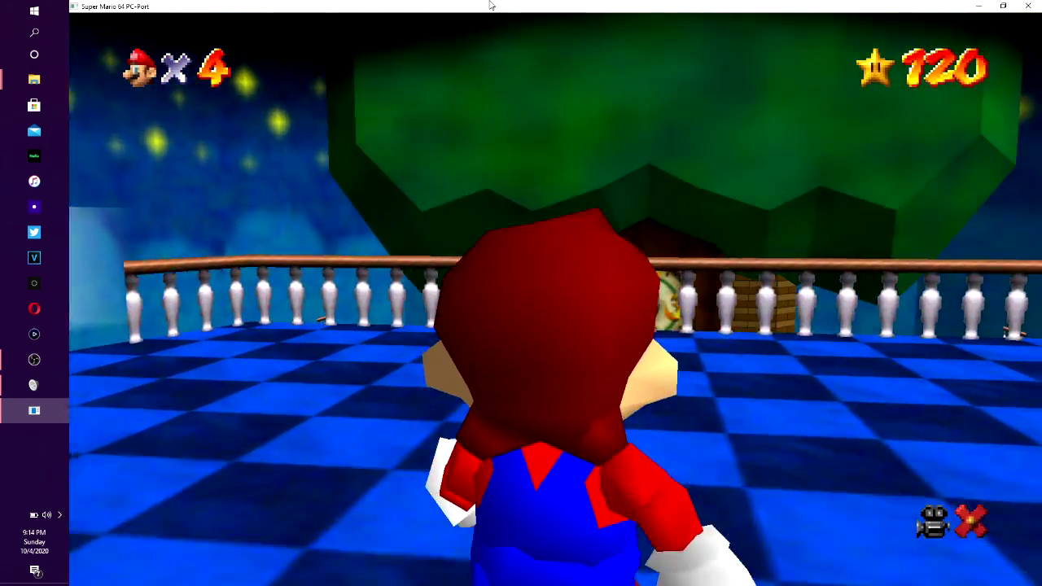
- Jump Mario over the clock room railing and take him down the brick stairs to the painting room
key("s")
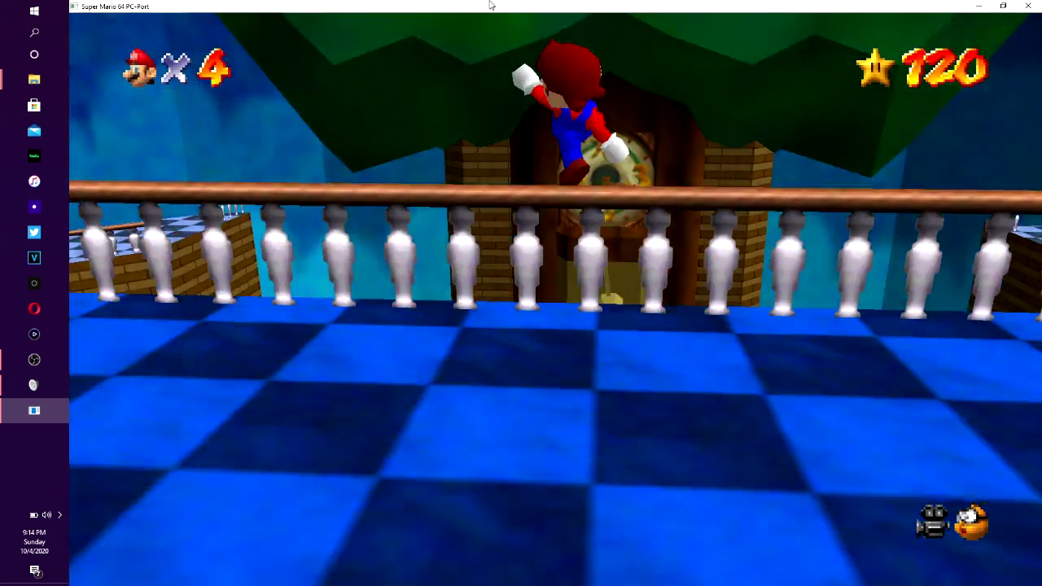
key("w")
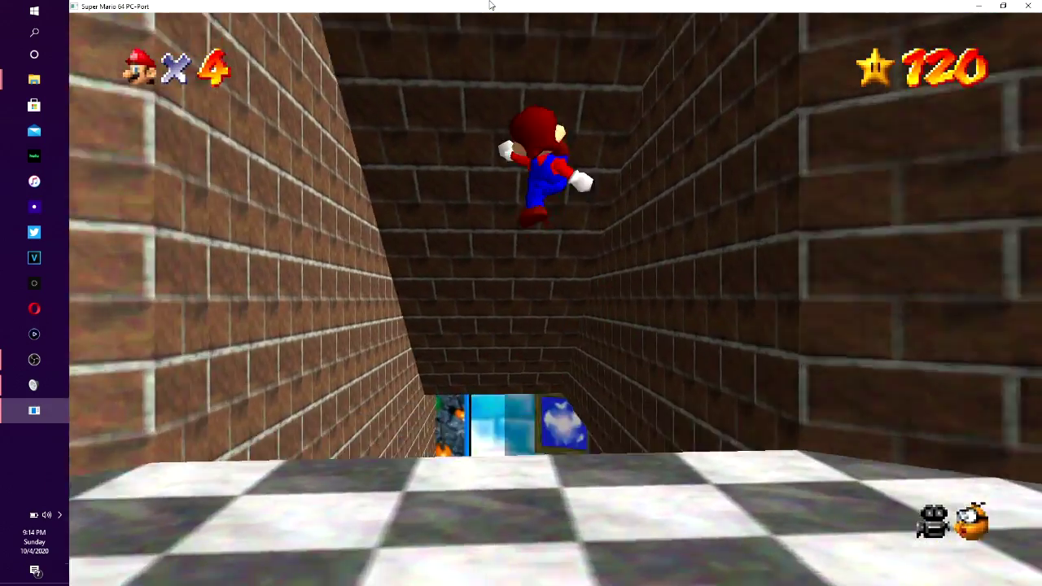
key("w")
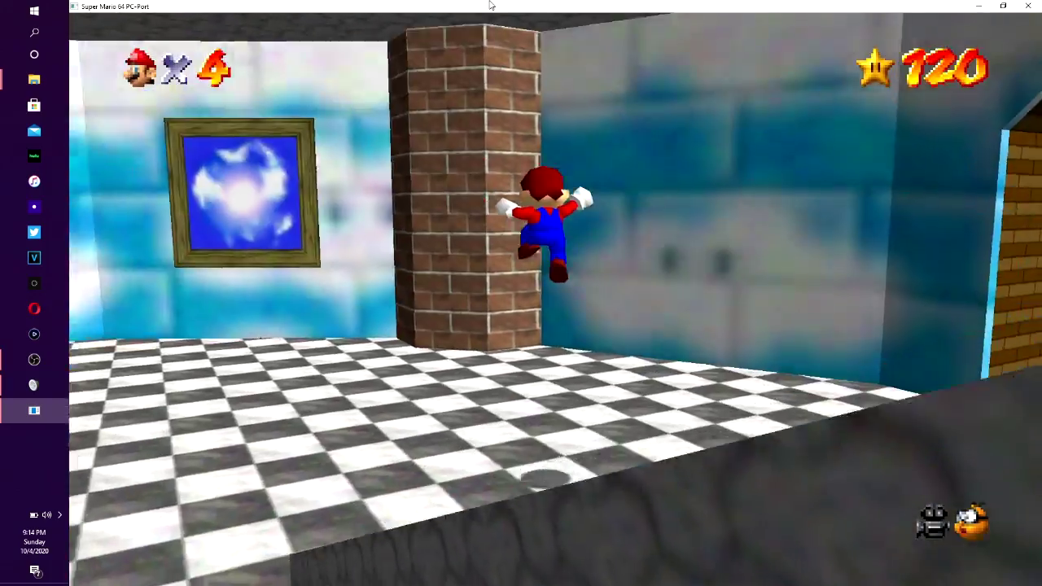
- Run Mario past the Bob-omb and snowman paintings toward the mushroom mountain painting
key("w")
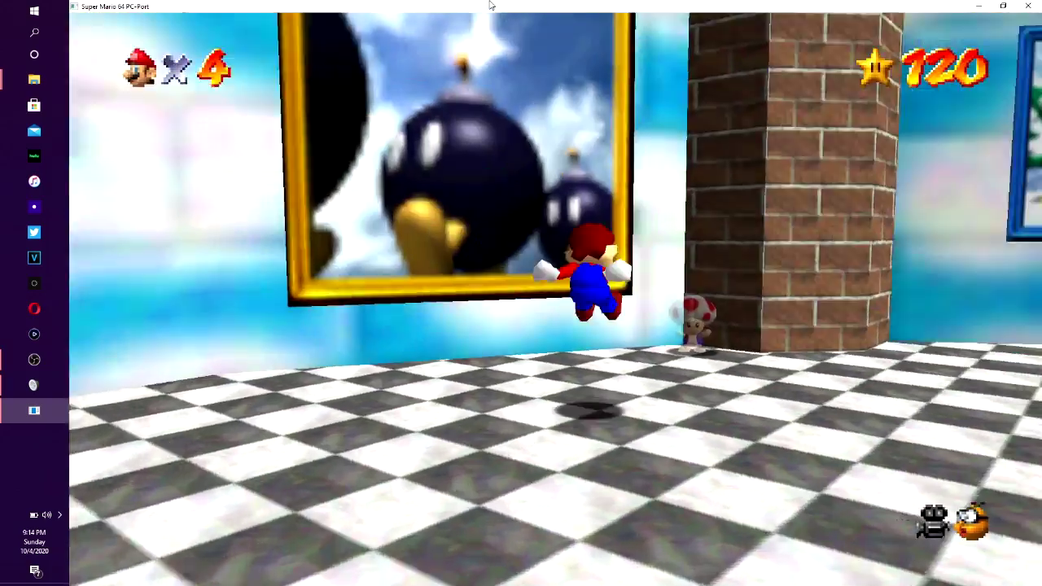
key("w")
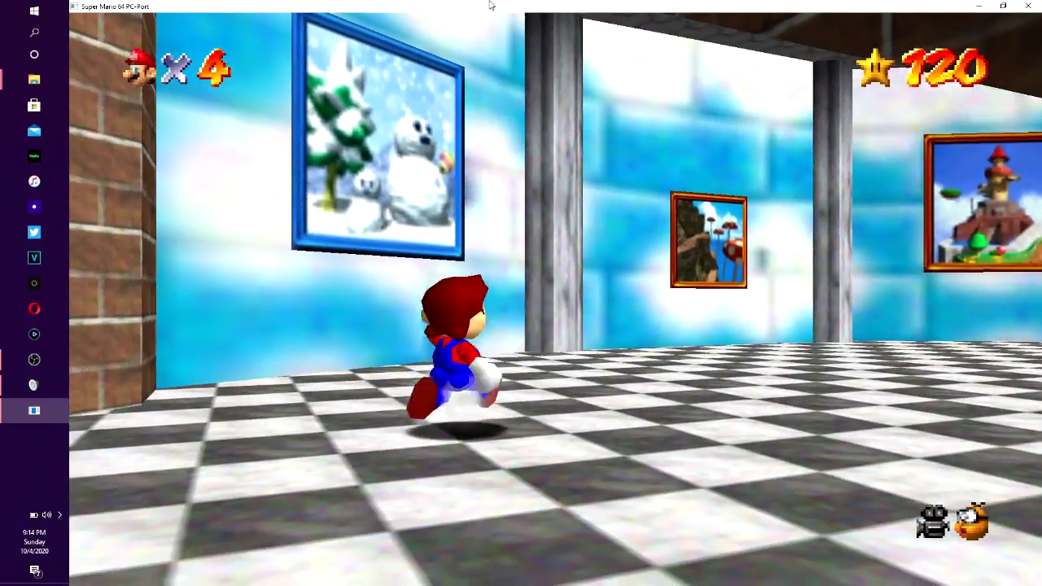
key("w")
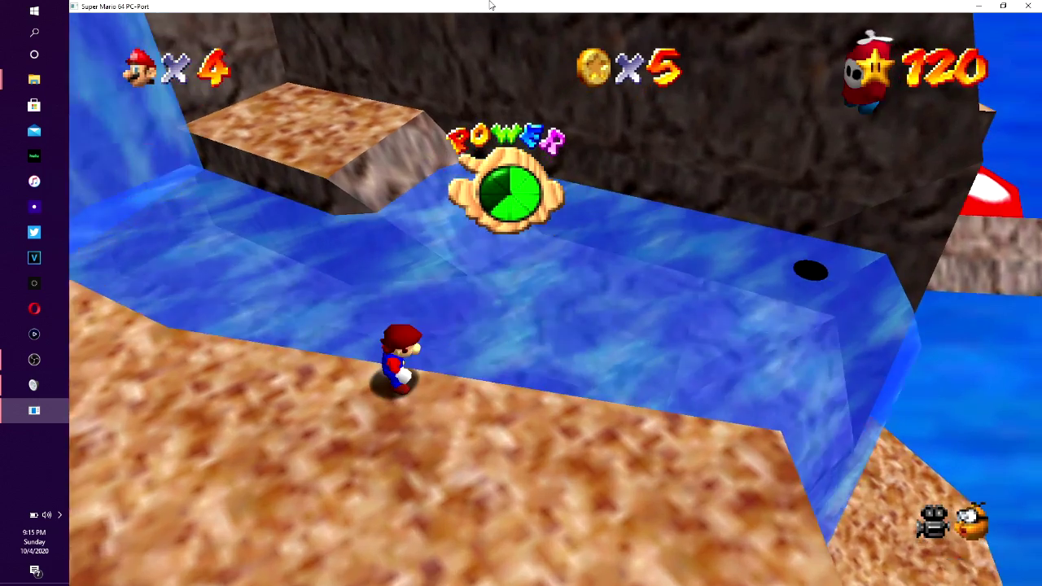
- Close the Super Mario 64 PC port from the Tall, Tall Mountain course and stop the recording in OBS
key("space")
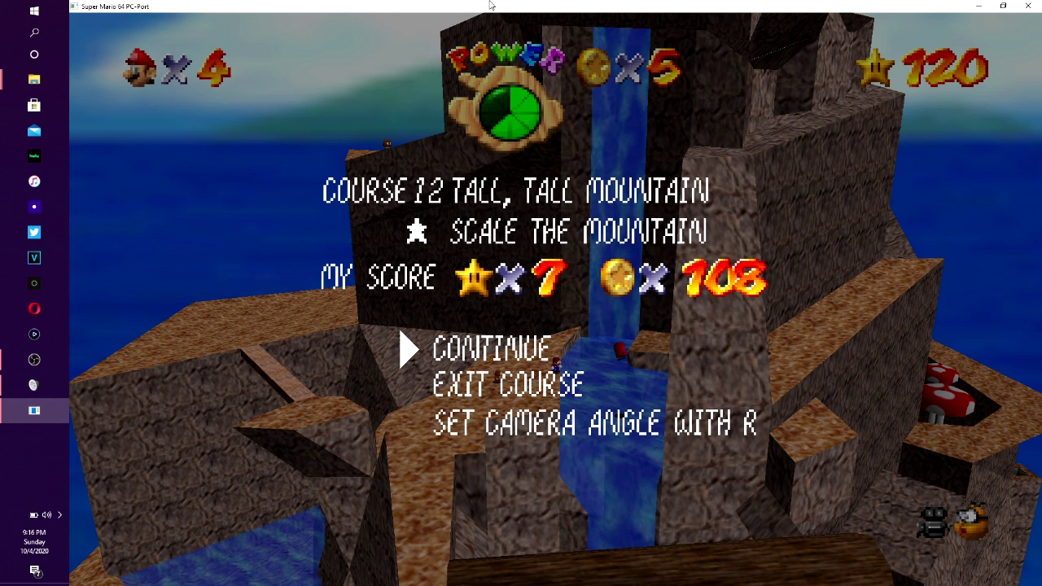
left_click(1028, 5)
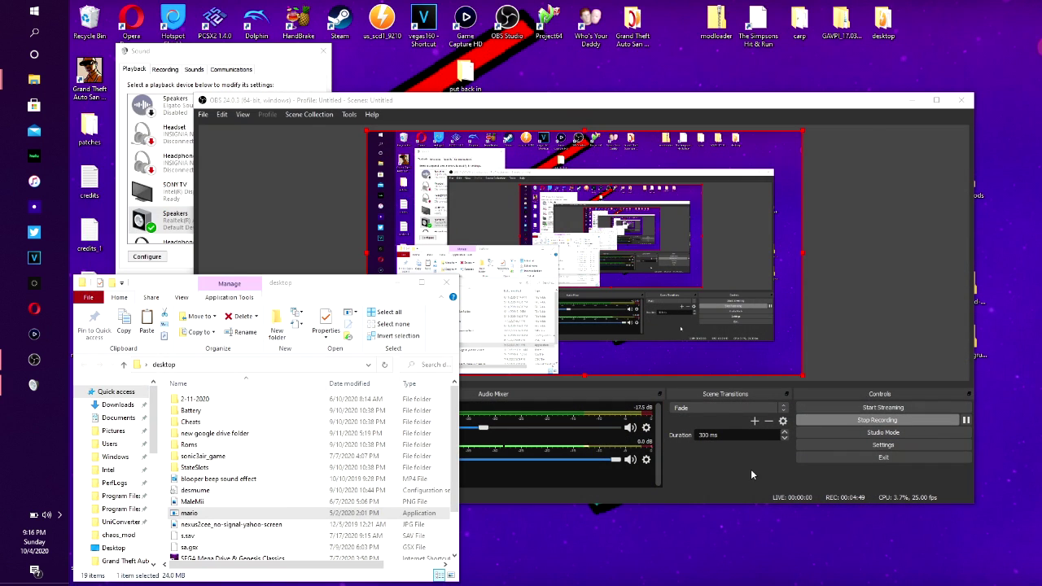
left_click(871, 420)
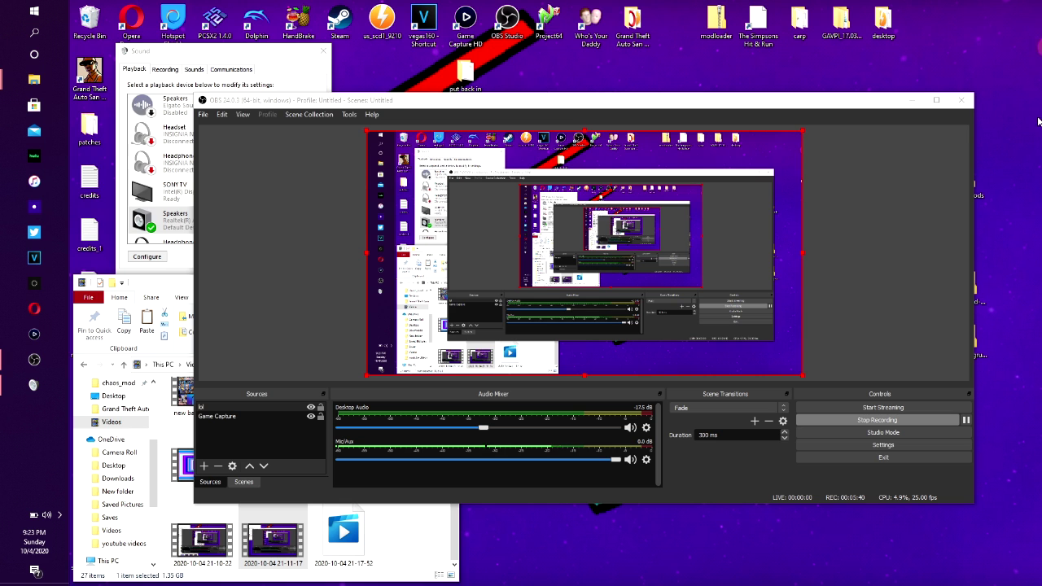
- Stop the two follow-up desktop recordings in OBS
left_click(900, 420)
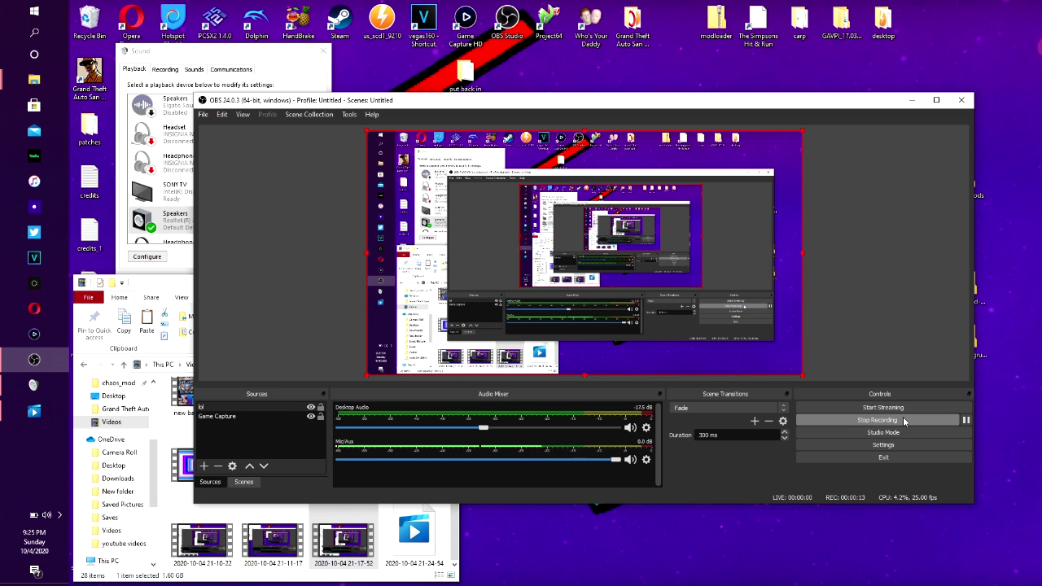
left_click(903, 420)
left_click(903, 420)
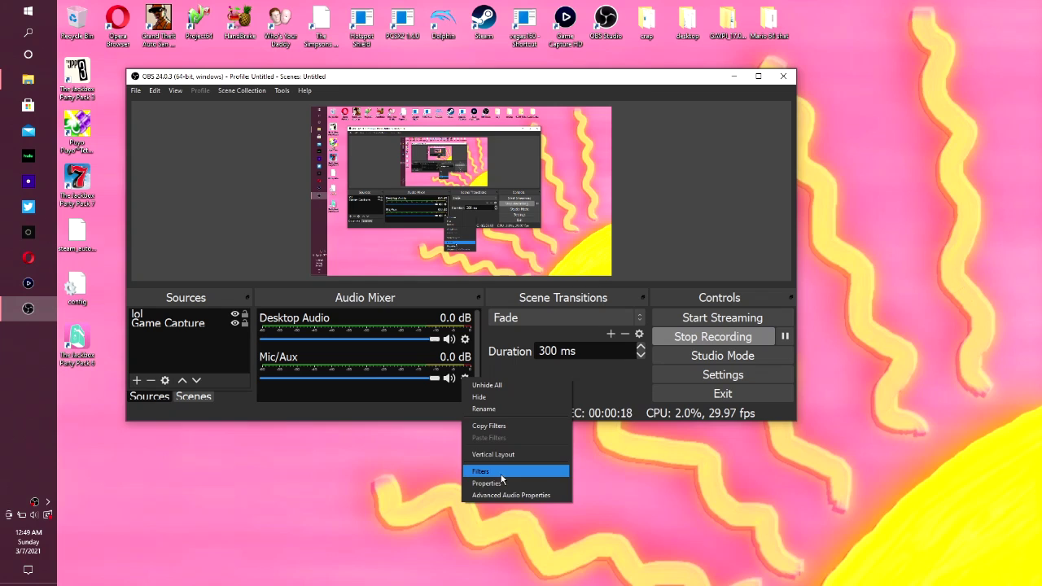
- Set the Mic/Aux device to Microphone (AT2020 USB) in its properties and confirm
left_click(498, 485)
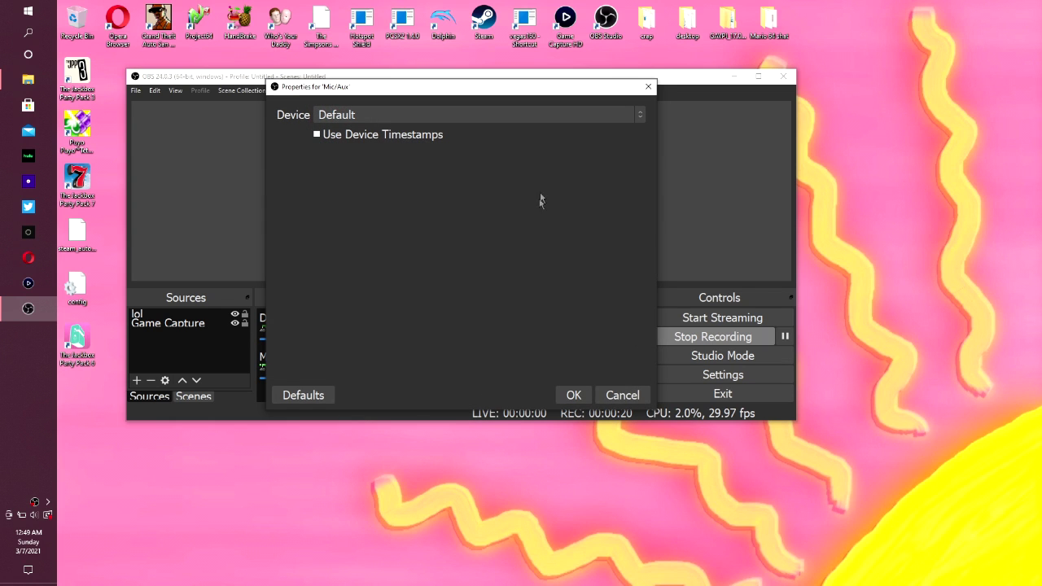
left_click(541, 115)
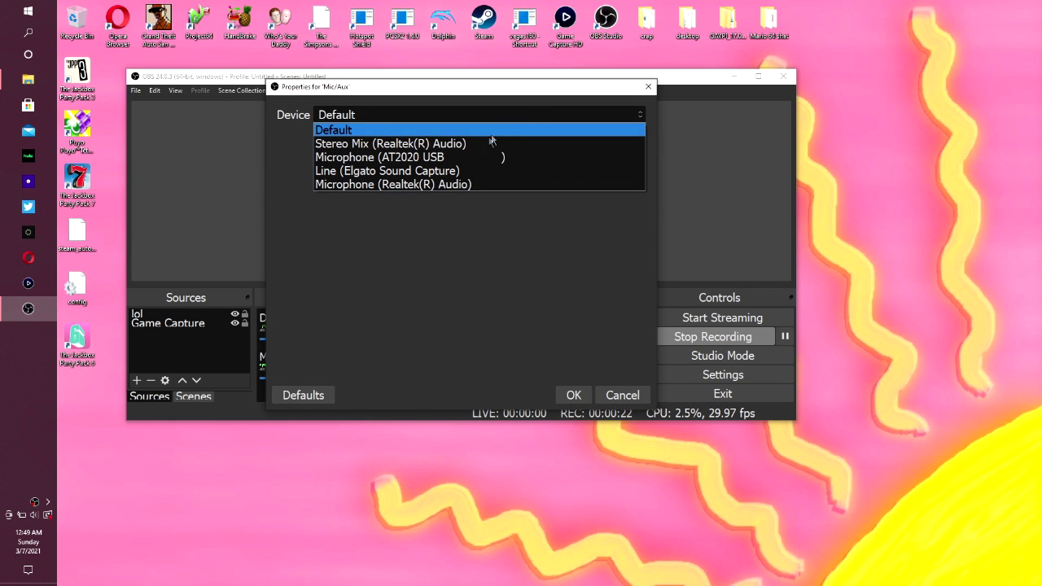
left_click(466, 163)
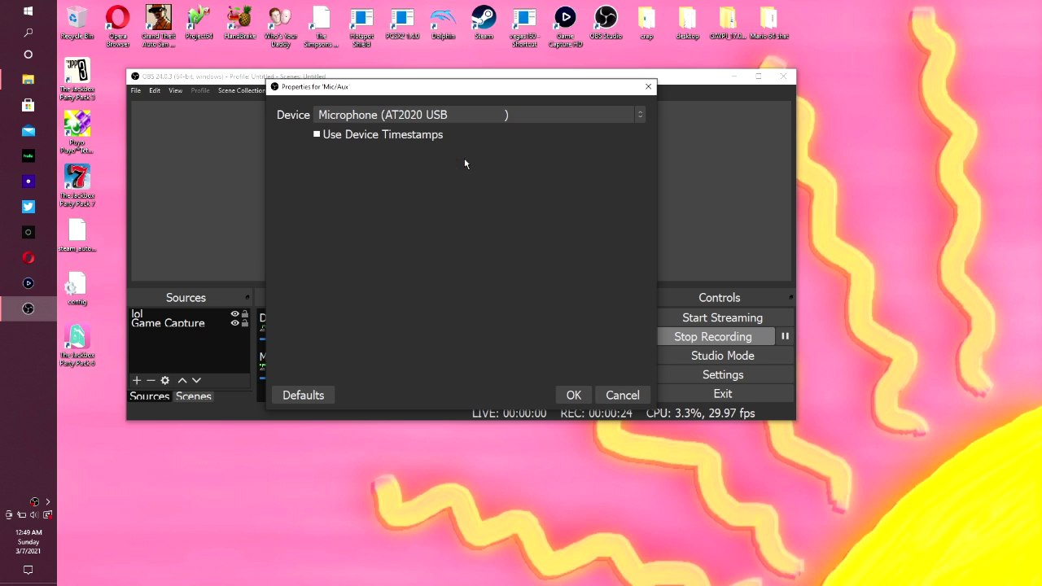
left_click(574, 395)
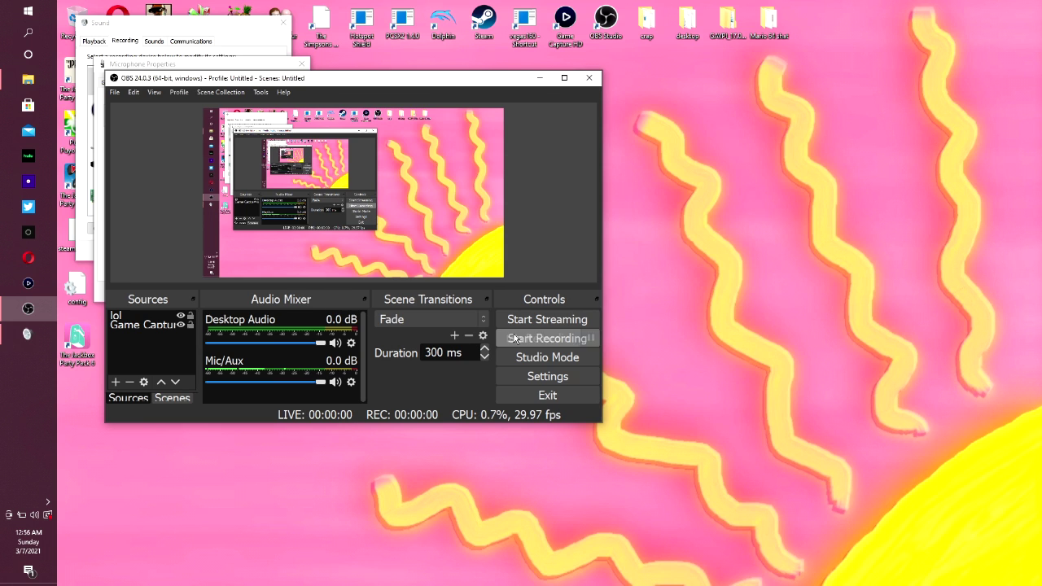
- Start a new OBS recording and set the microphone level to 100 in the Windows Microphone Properties
left_click(515, 339)
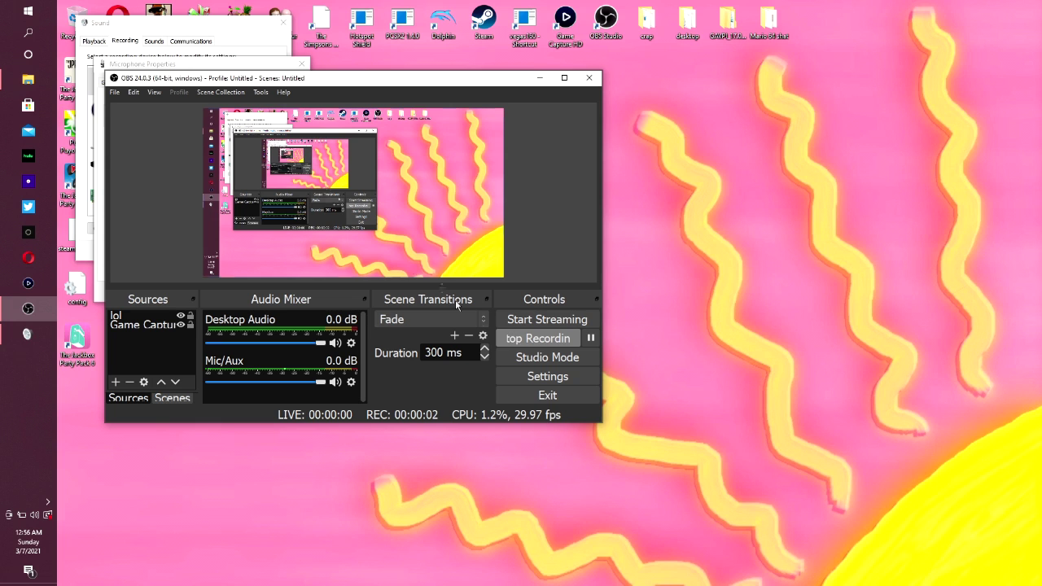
left_click(195, 65)
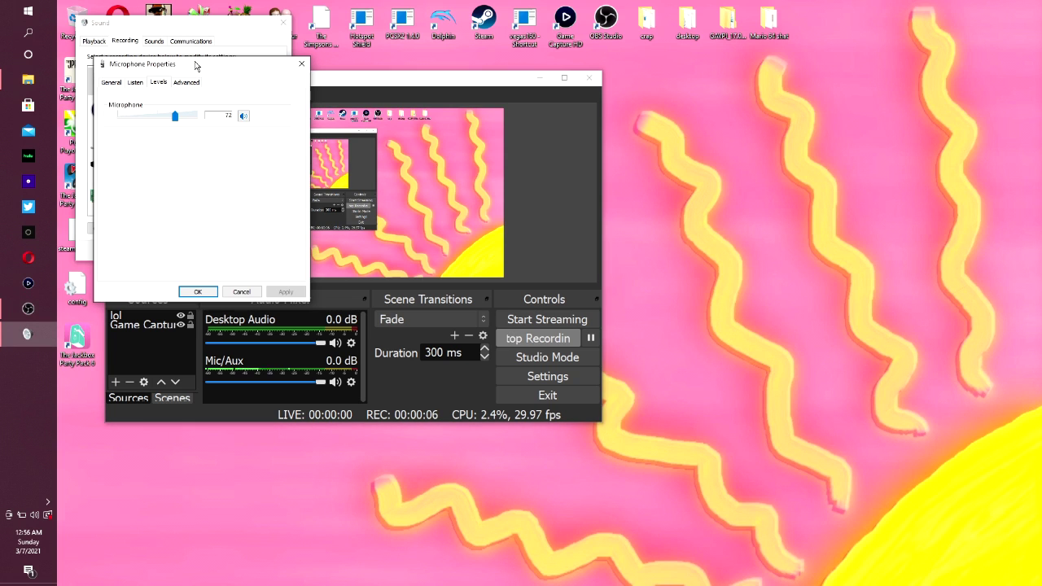
mouse_move(174, 115)
left_mouse_down()
mouse_move(217, 120)
mouse_move(139, 123)
mouse_move(191, 124)
left_mouse_up()
left_click_drag(192, 123, 223, 136)
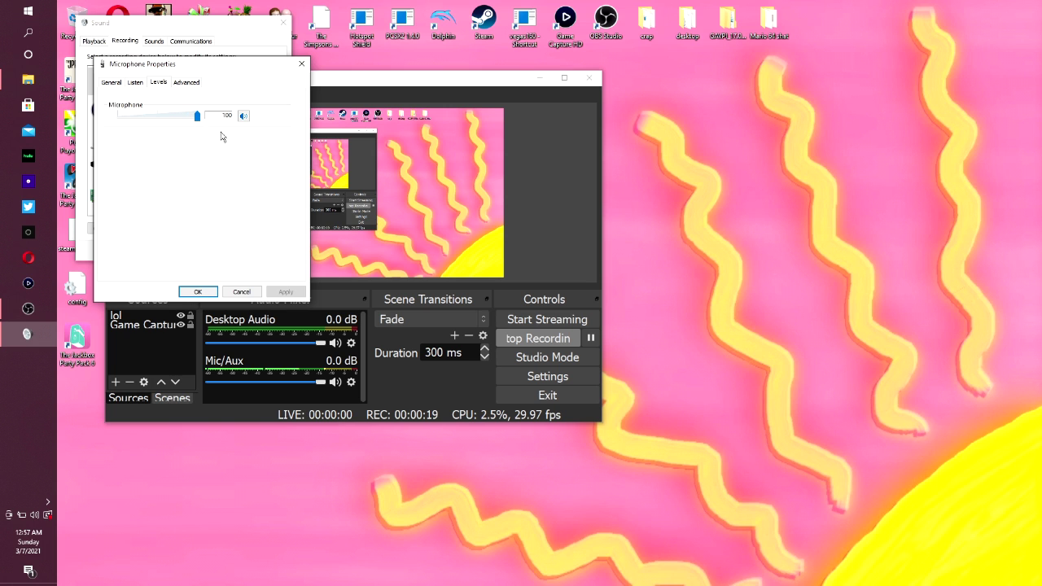
left_click(199, 292)
left_click(200, 291)
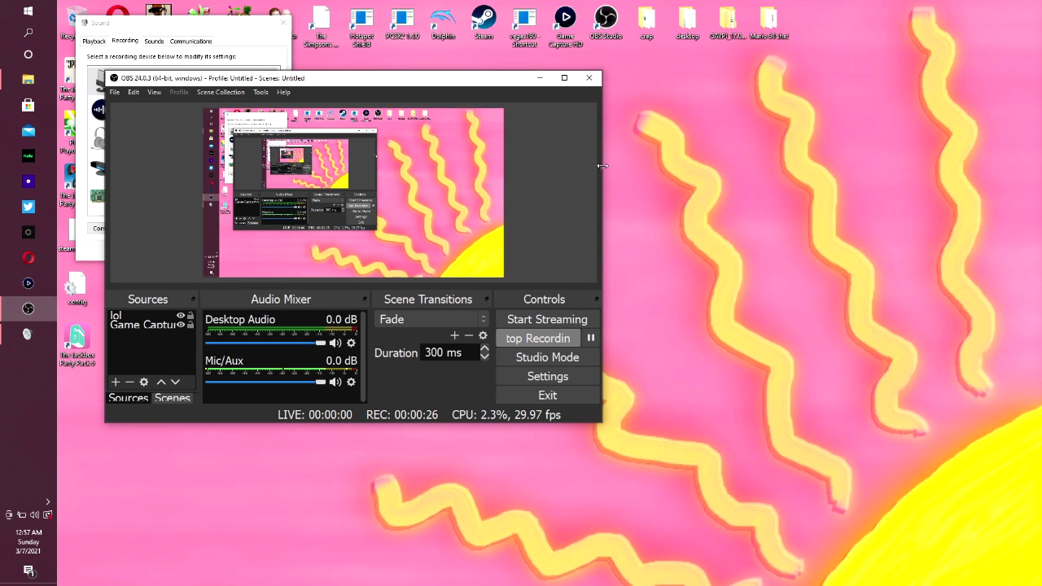
- Widen the OBS window, bring the eumlation folder to the front, and minimize OBS
left_click_drag(603, 165, 662, 159)
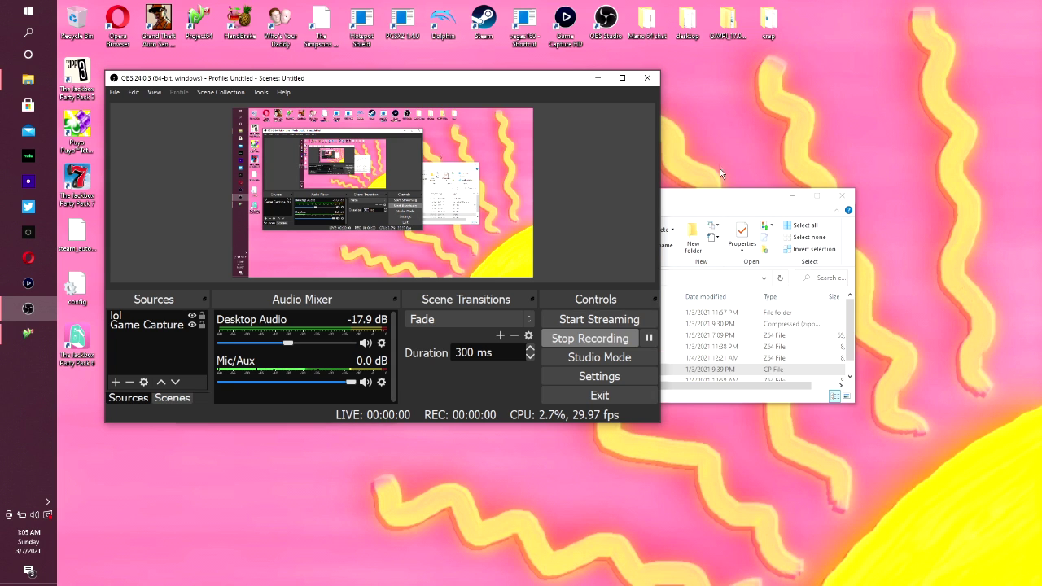
left_click(724, 212)
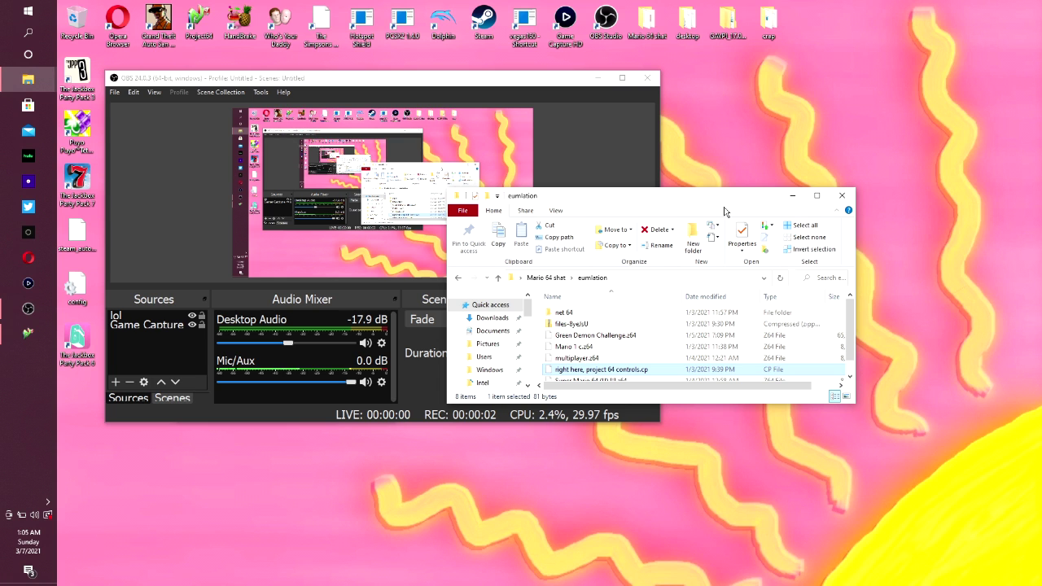
left_click(597, 79)
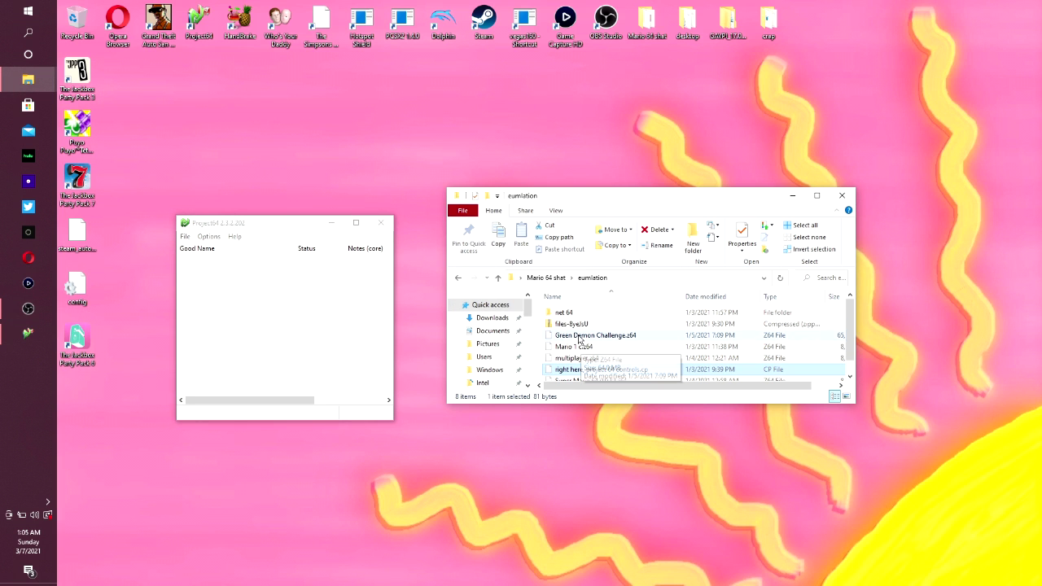
- Load Super Mario 64 (U) [!].z64 from the eumlation folder into Project64
scroll(602, 358, "down", 1)
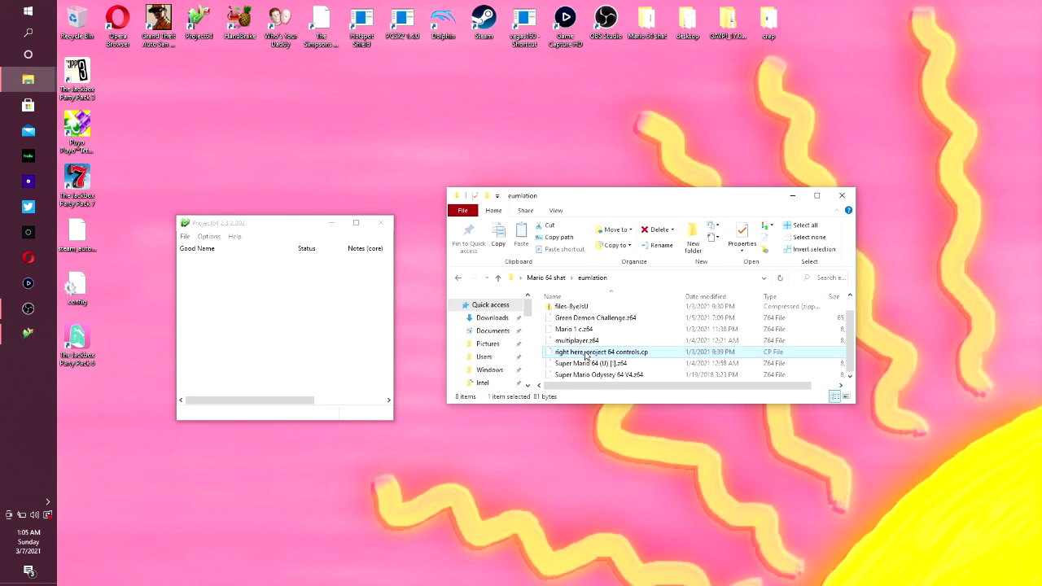
left_click(633, 364)
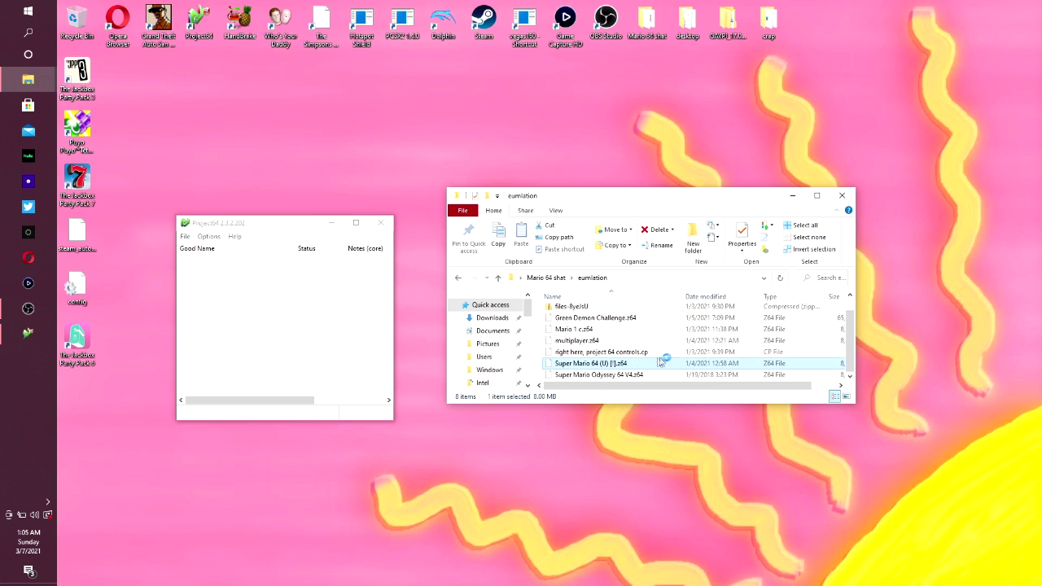
left_click_drag(657, 368, 337, 326)
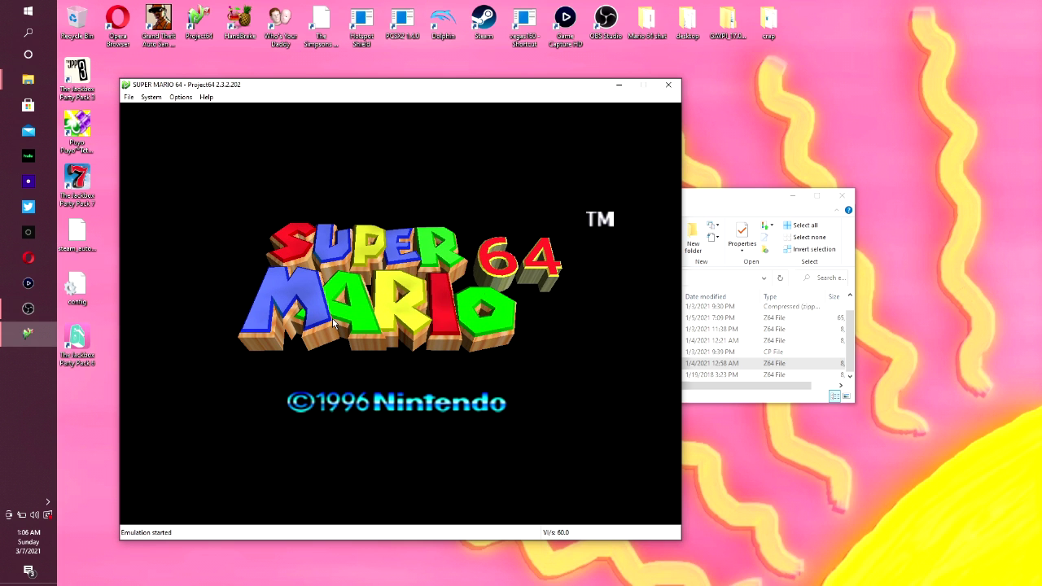
- Adjust the system volume down and back up, toggling mute in between, while the game intro plays
key("XF86AudioLowerVolume")
key("XF86AudioLowerVolume")
key("XF86AudioLowerVolume")
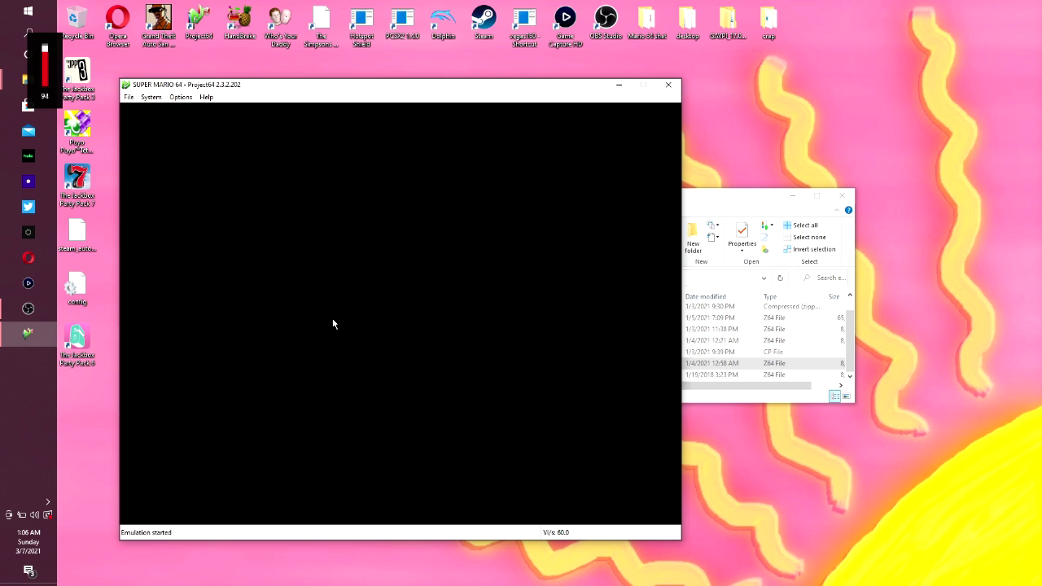
key("XF86AudioMute")
key("XF86AudioRaiseVolume")
key("XF86AudioRaiseVolume")
key("XF86AudioRaiseVolume")
key("XF86AudioRaiseVolume")
key("XF86AudioRaiseVolume")
key("XF86AudioRaiseVolume")
key("XF86AudioRaiseVolume")
key("XF86AudioRaiseVolume")
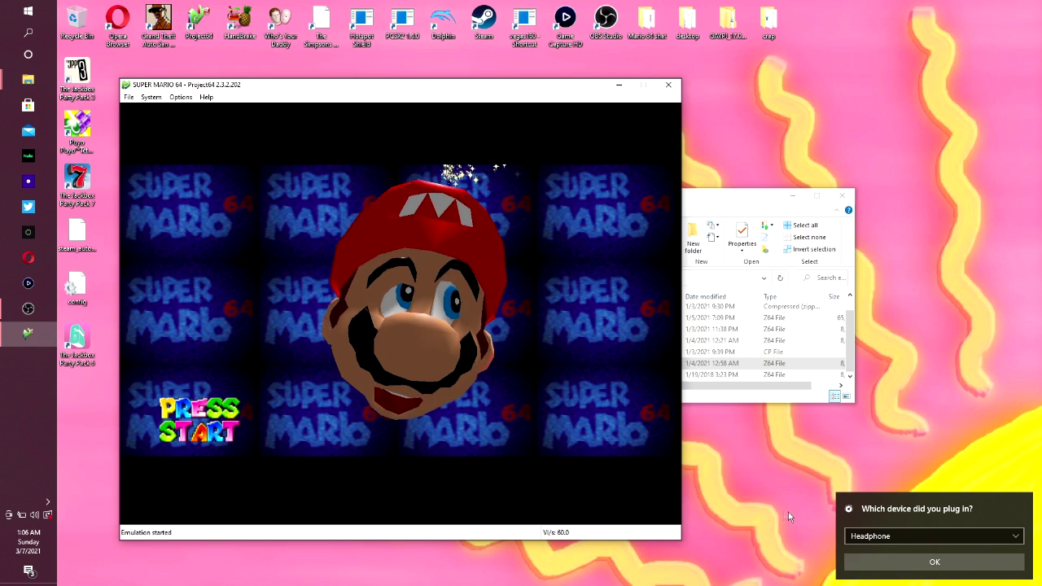
- Confirm Headphone as the plugged-in device and return to Project64 to try starting the game from its title screen
left_click(907, 562)
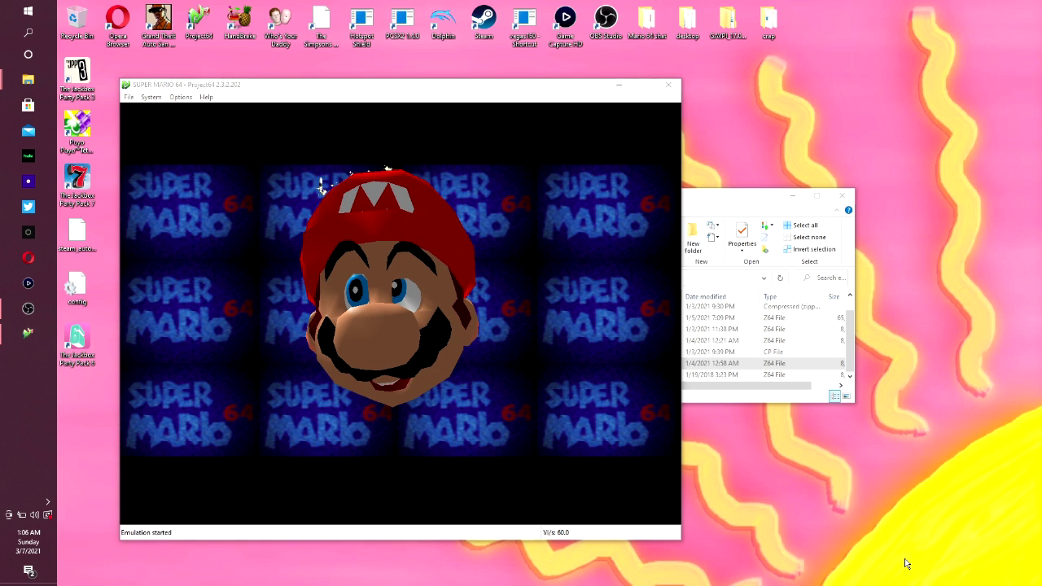
key("alt+Tab")
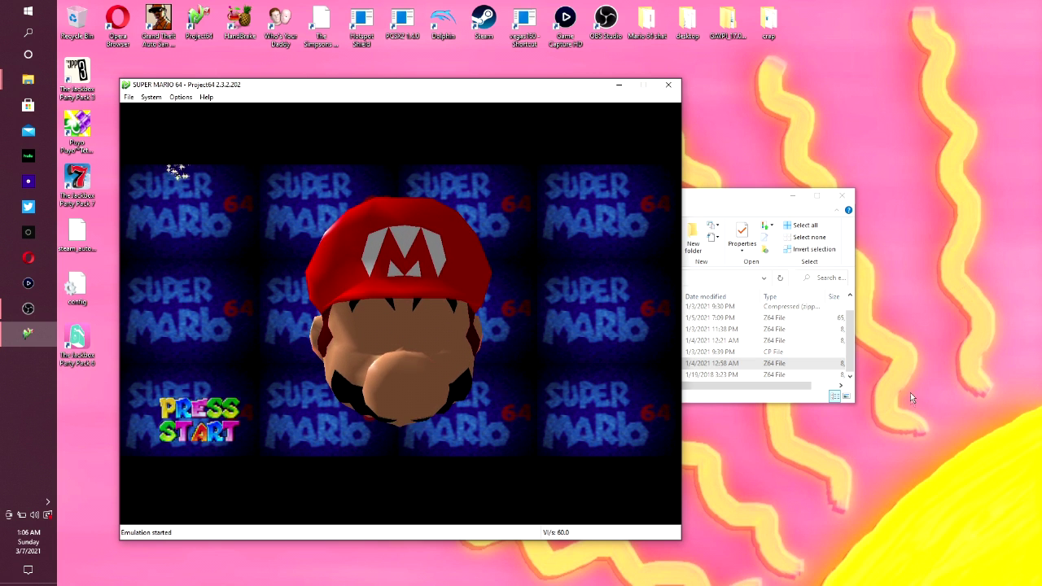
key("Return")
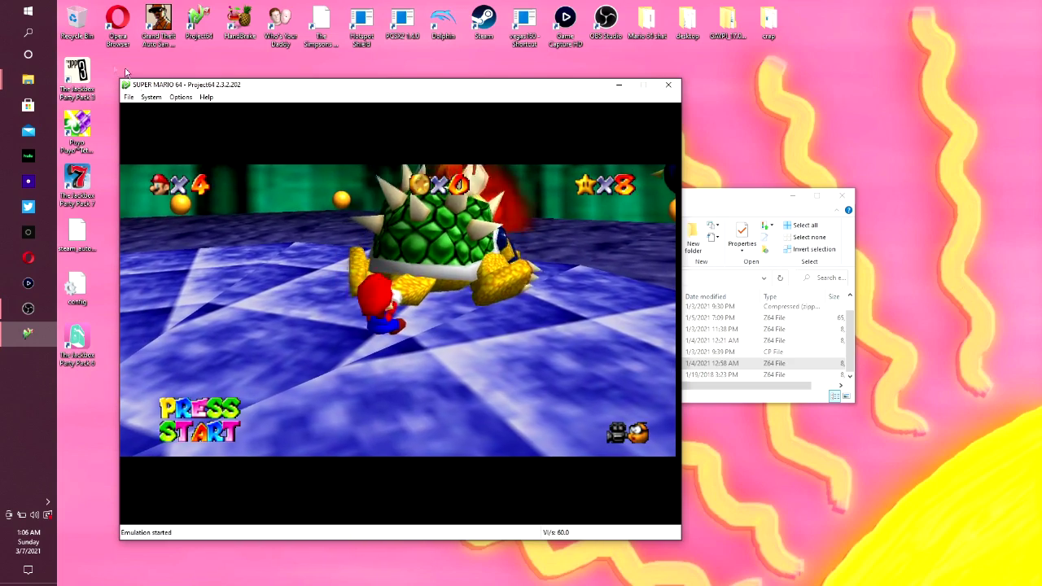
- Set Player 1's game device to Bluetooth XINPUT compatible input device in the controller plugin configuration and apply it
left_click(152, 97)
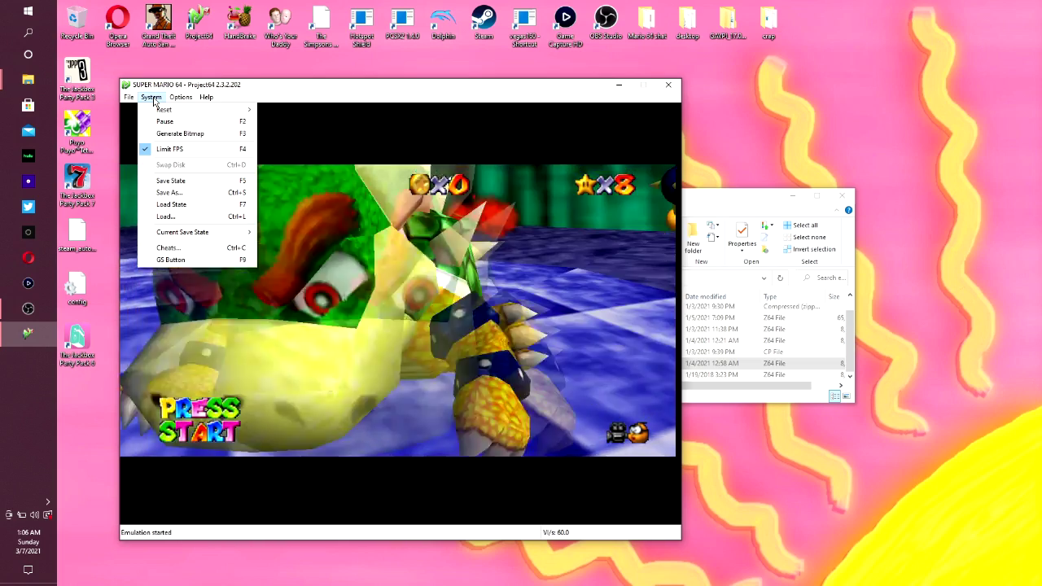
mouse_move(191, 100)
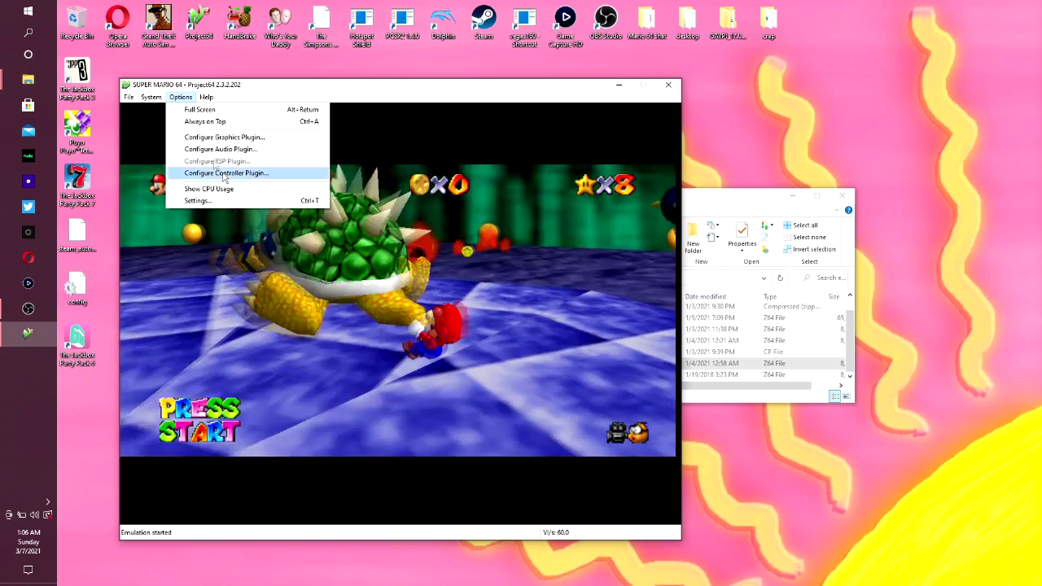
left_click(257, 174)
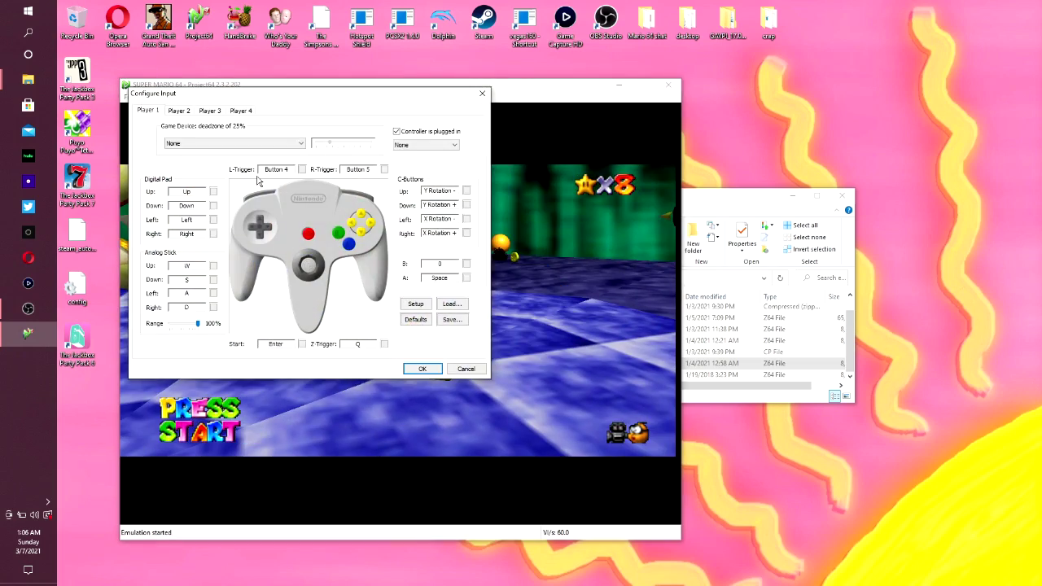
left_click(267, 144)
left_click(271, 160)
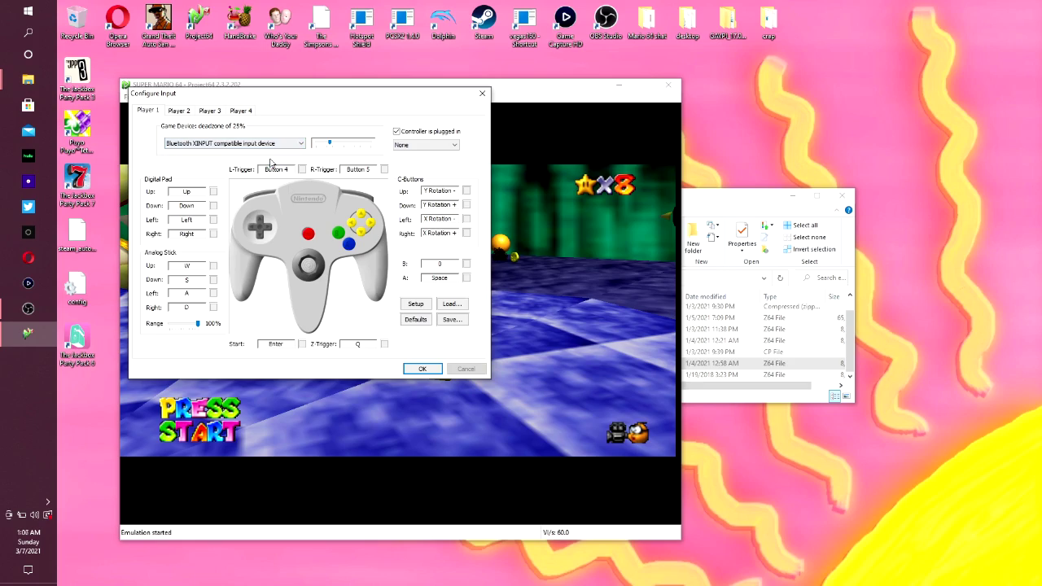
left_click(415, 368)
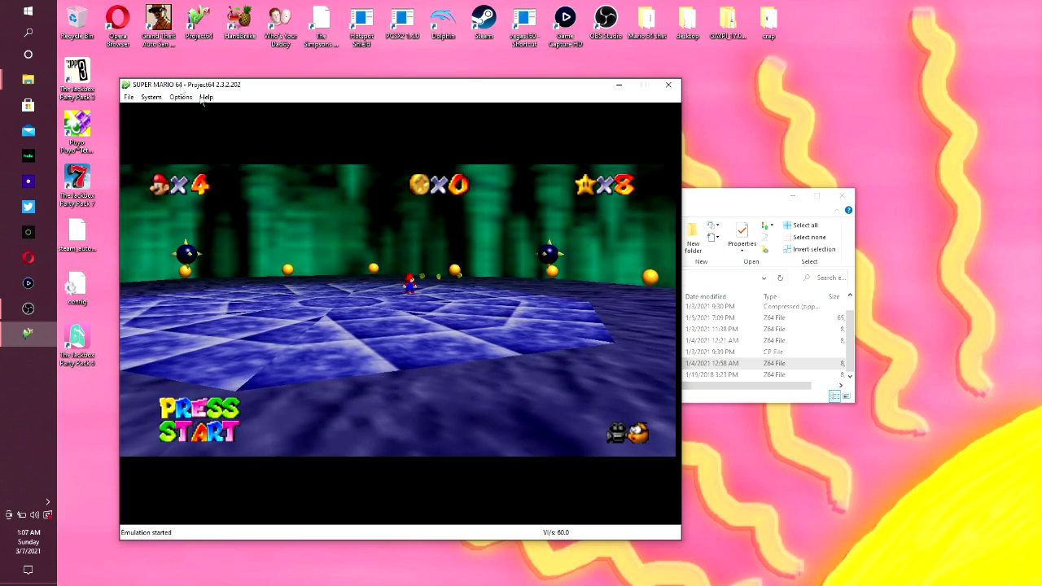
- Reopen the controller plugin configuration to check Player 1's controller pak options, keeping None
left_click(180, 97)
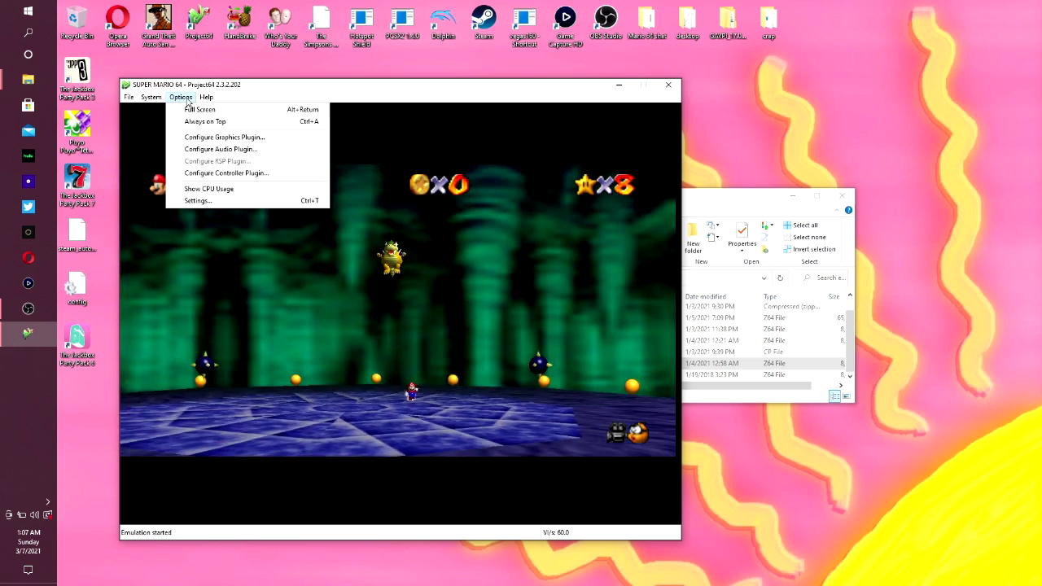
left_click(246, 173)
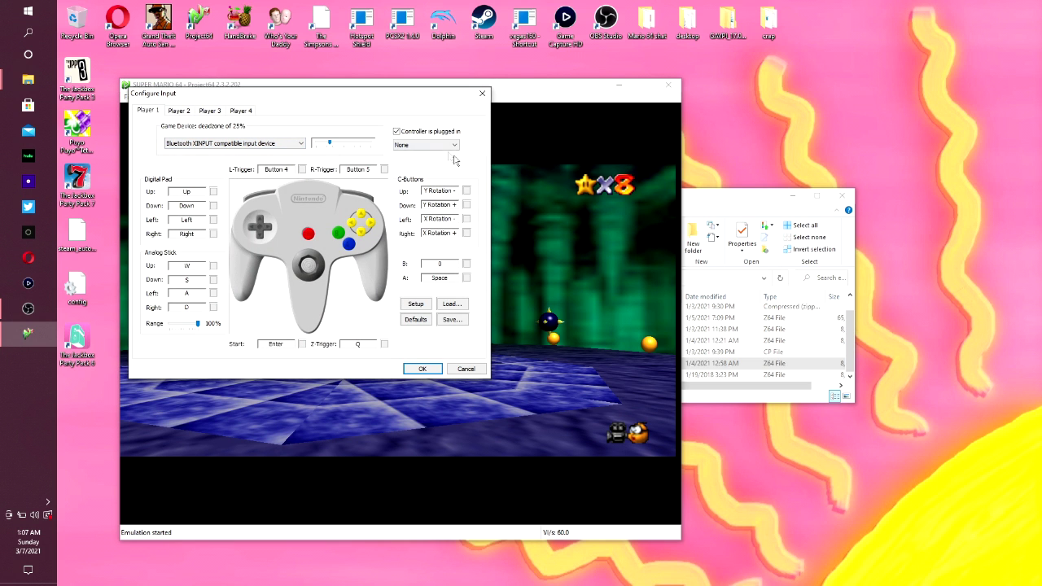
left_click(424, 147)
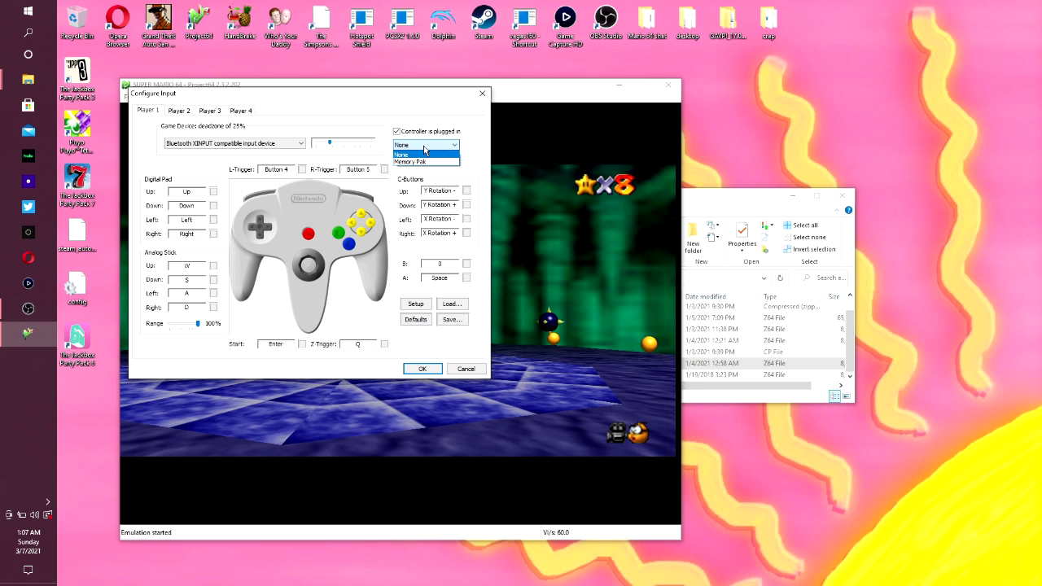
left_click(424, 149)
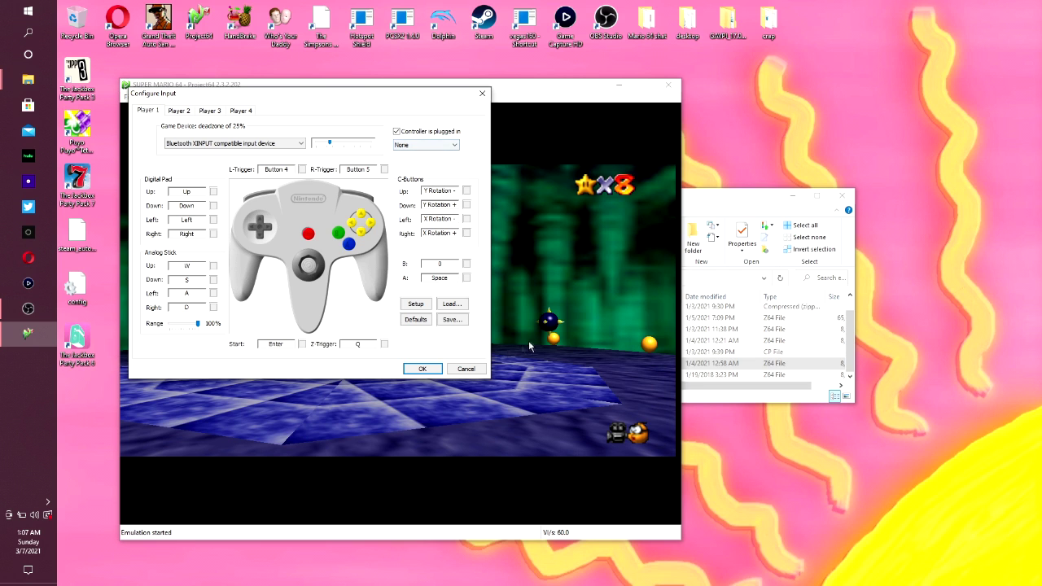
left_click(423, 368)
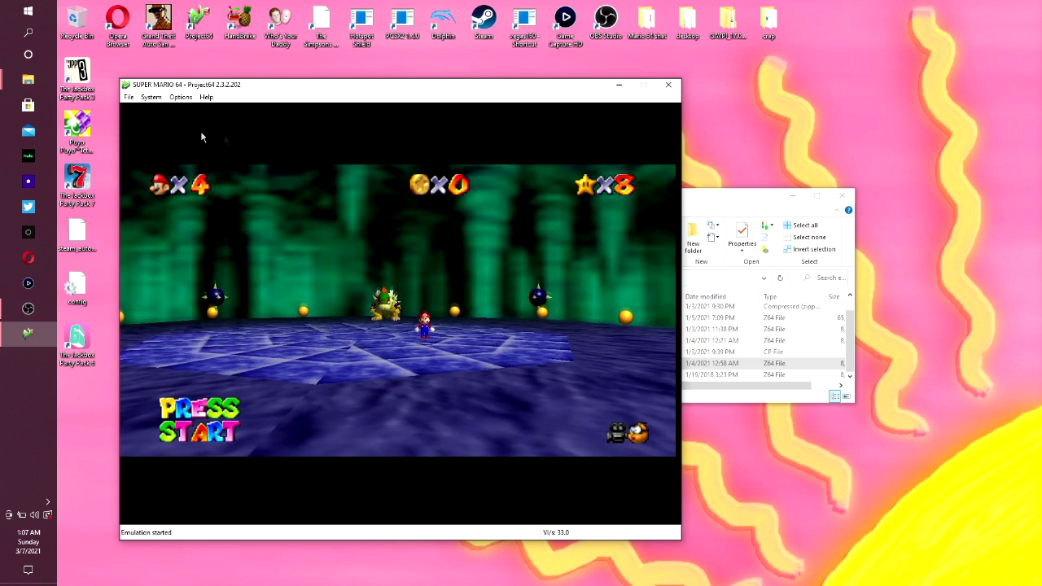
- Inspect Player 1's and Player 2's button mappings in the controller plugin configuration and close it
left_click(152, 98)
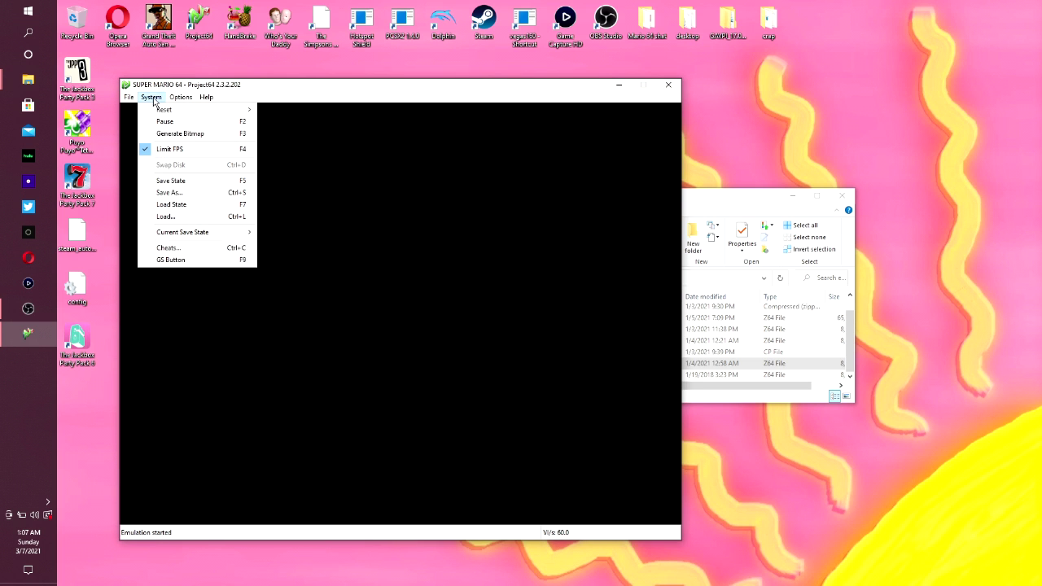
mouse_move(181, 96)
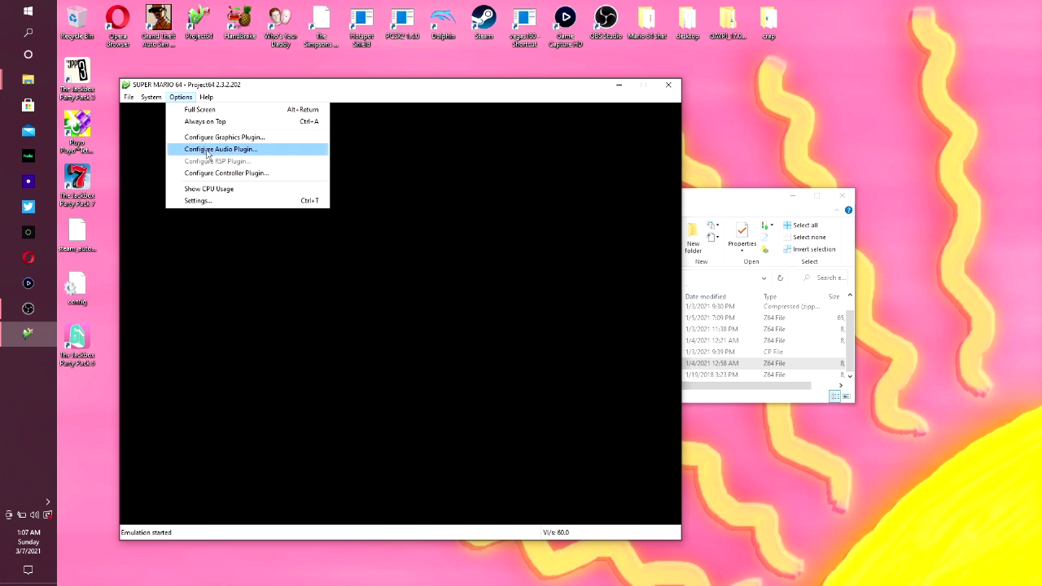
left_click(235, 182)
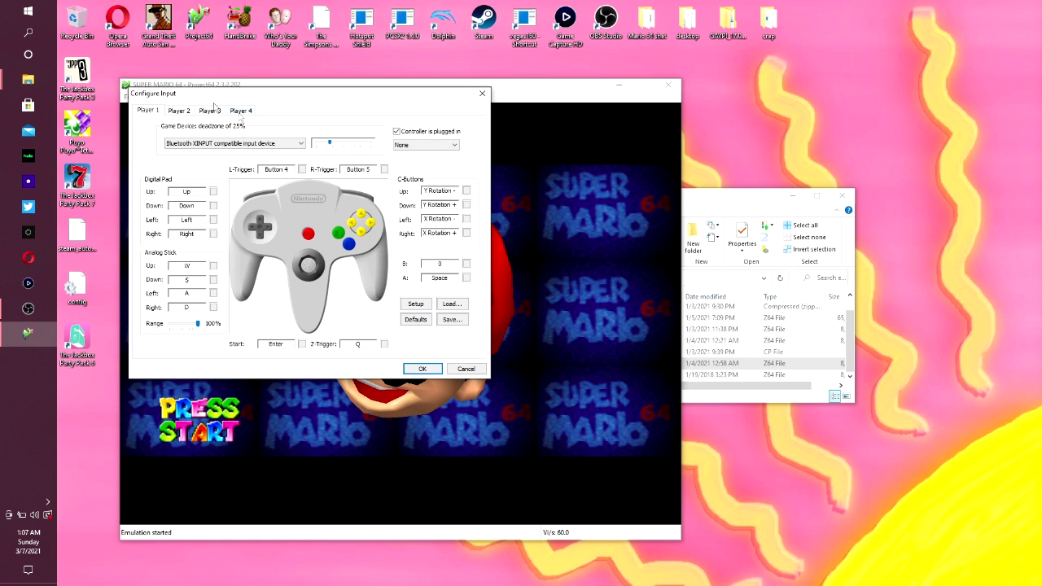
left_click(177, 111)
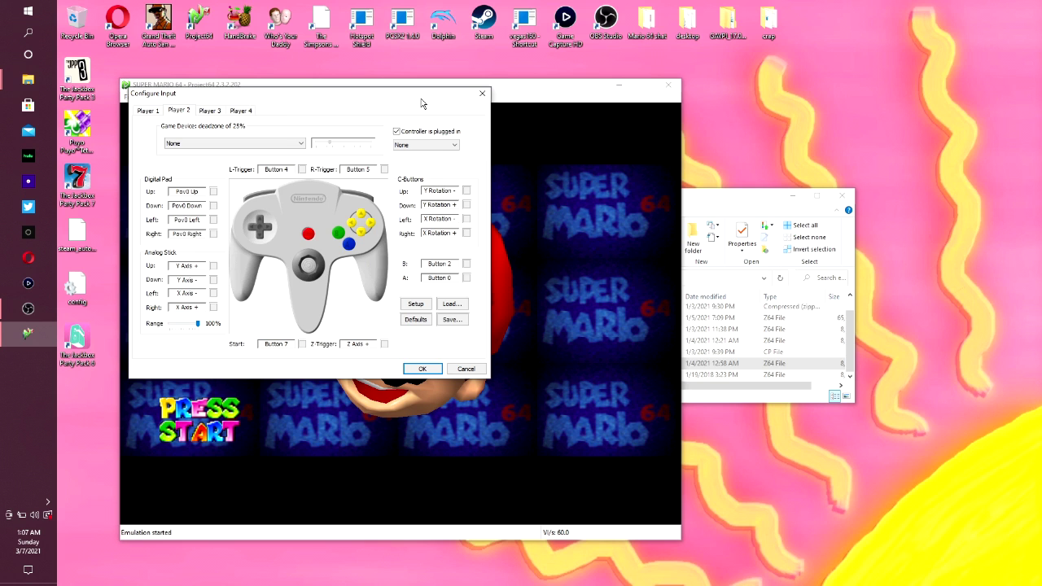
left_click(482, 93)
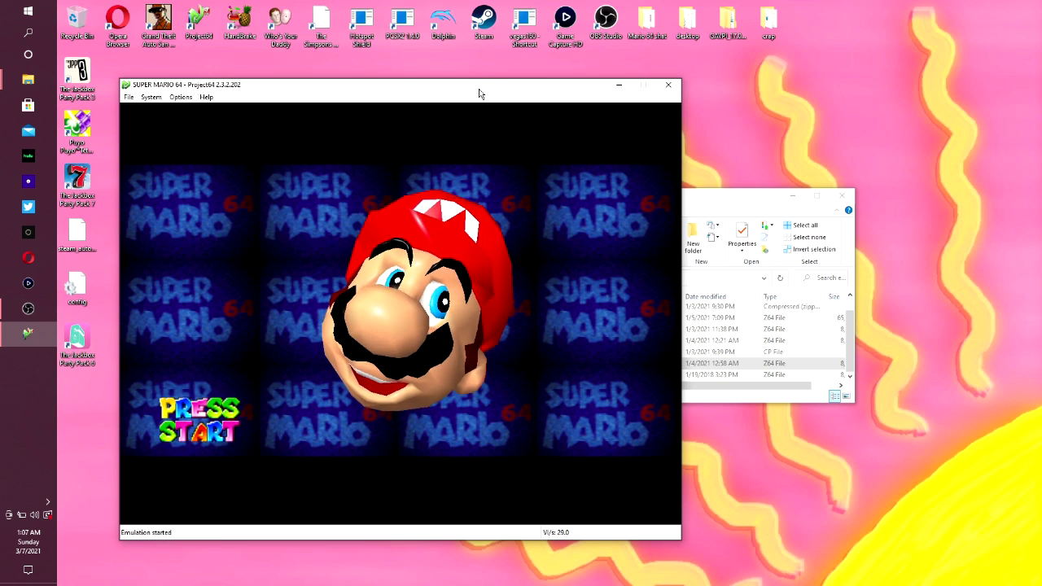
- Look over the emulator's general settings and close them without changes
left_click(178, 96)
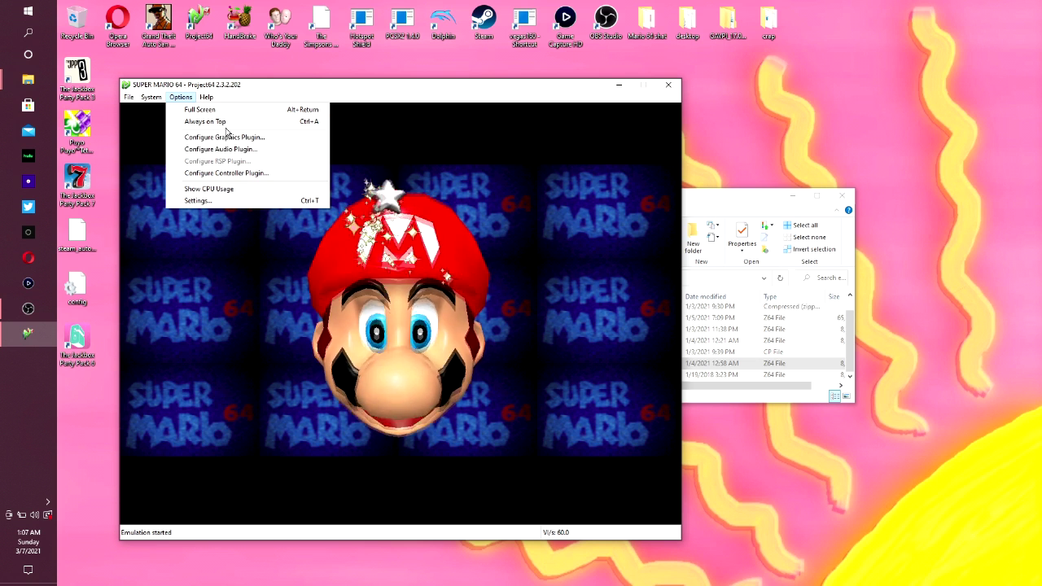
left_click(217, 200)
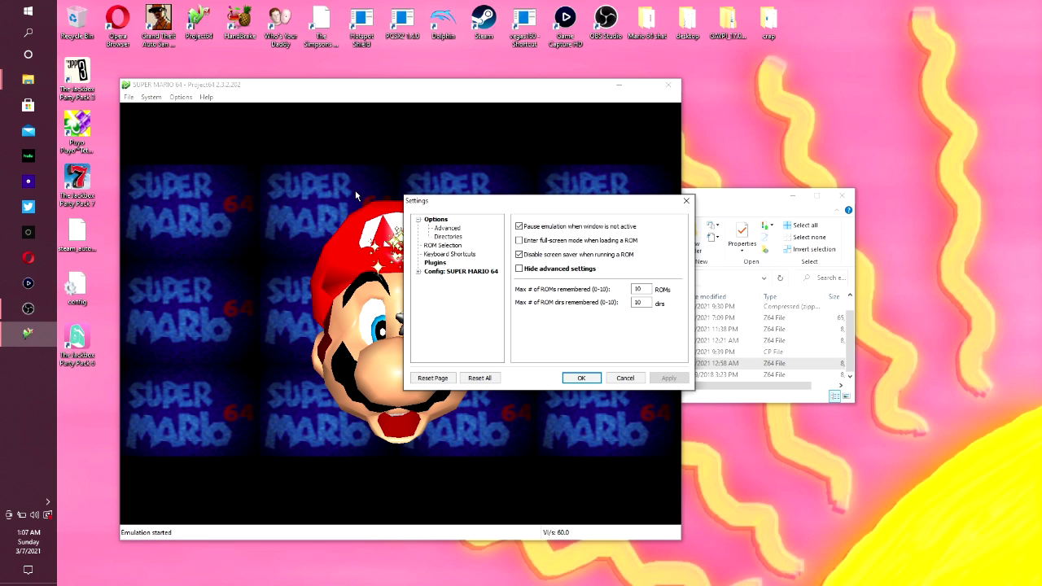
left_click(685, 201)
- Check the game devices available for Player 1 in the controller configuration, keeping Bluetooth XINPUT compatible input device
left_click(129, 97)
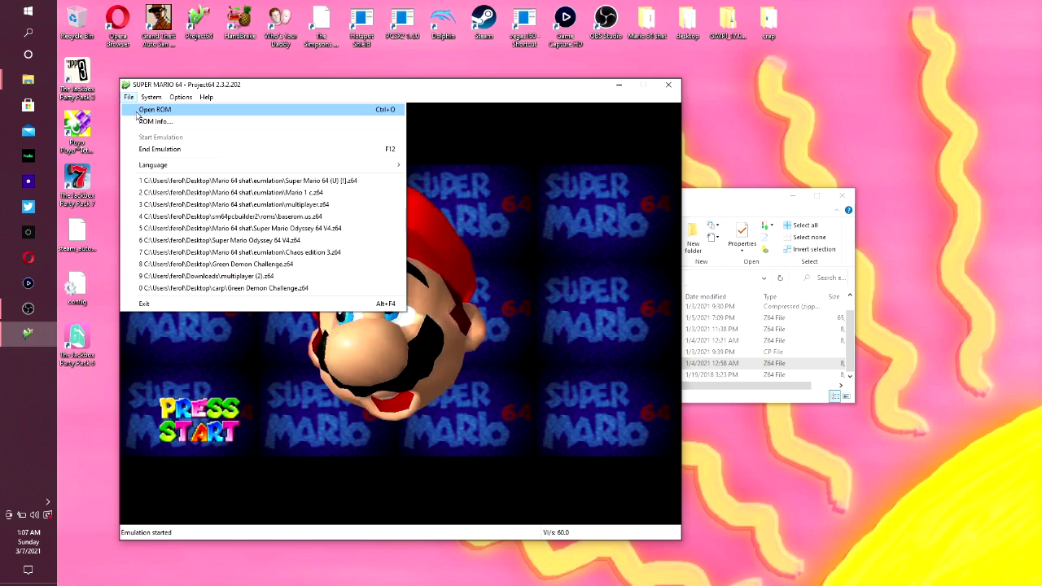
mouse_move(153, 96)
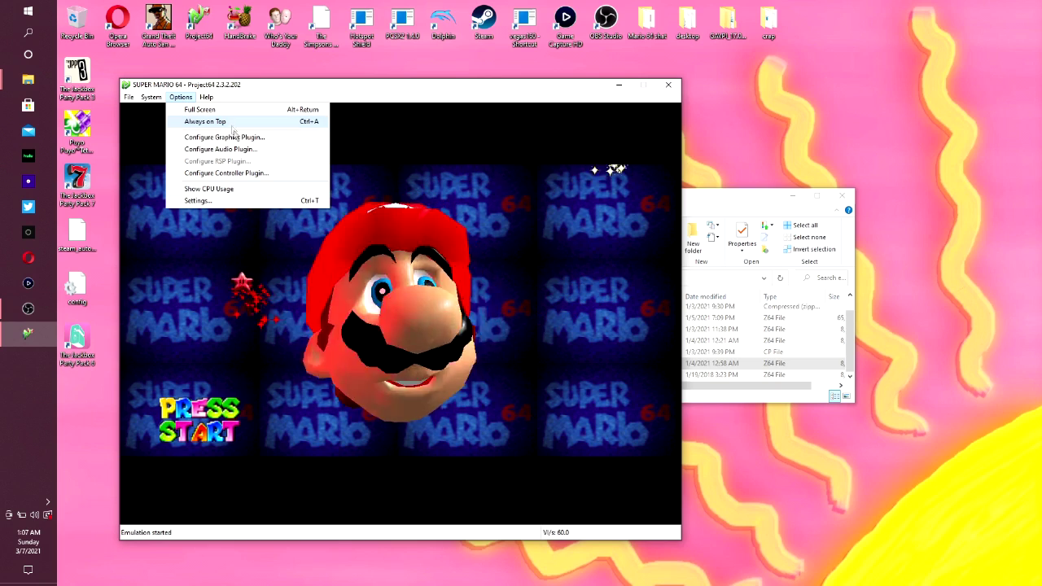
left_click(244, 173)
left_click(254, 143)
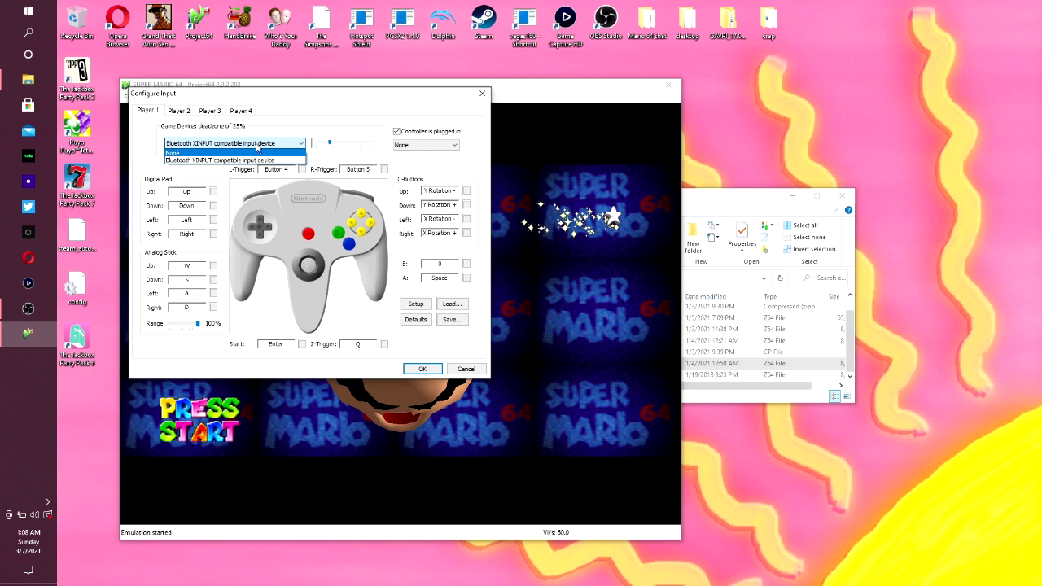
left_click(257, 145)
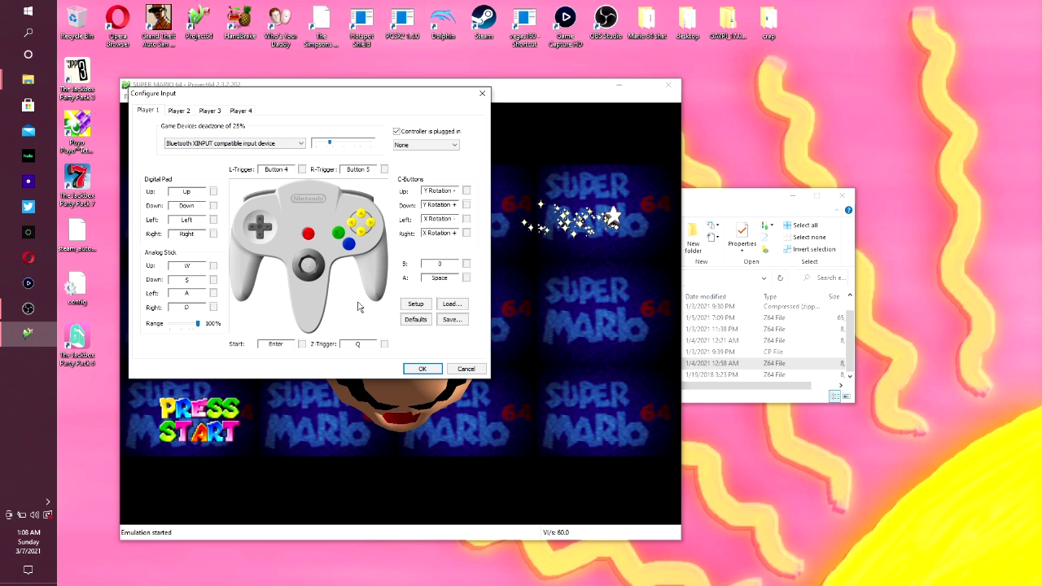
left_click(422, 368)
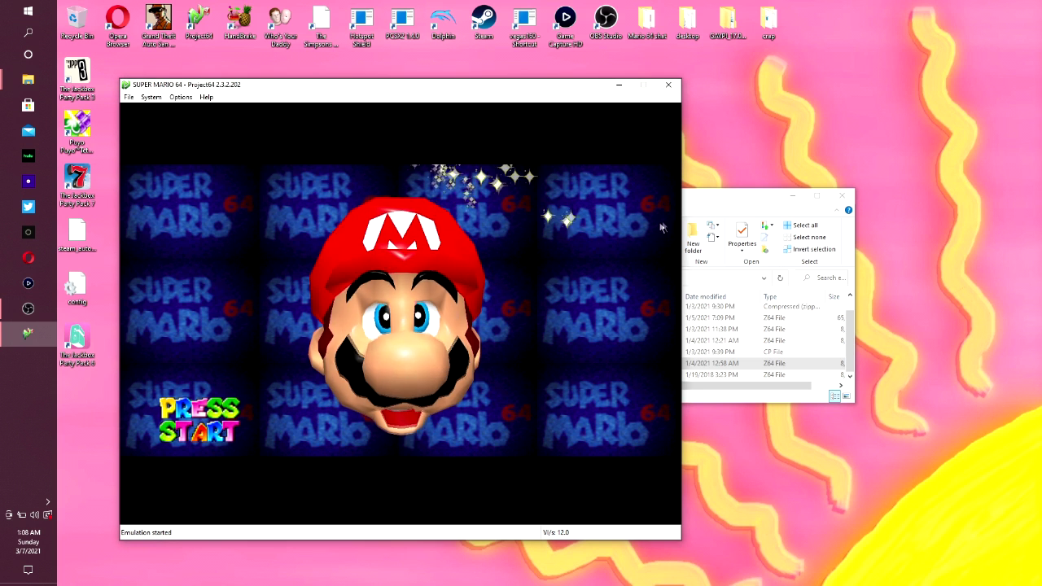
- Try to load "right here, project 64 controls.cp" from the eumlation folder directly into the emulator window, and reposition that window
left_click(719, 197)
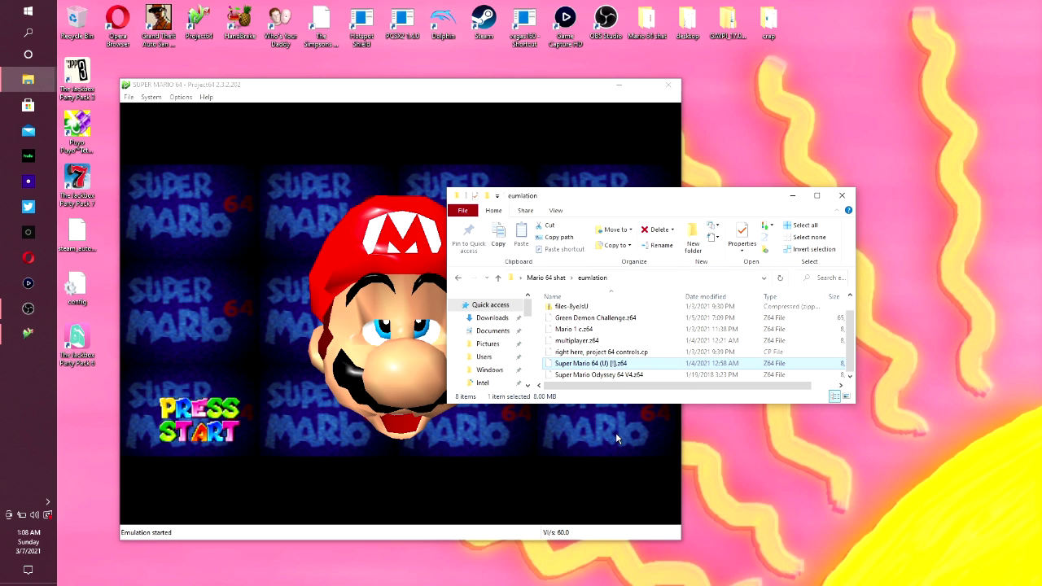
left_click(621, 355)
left_click_drag(621, 355, 340, 378)
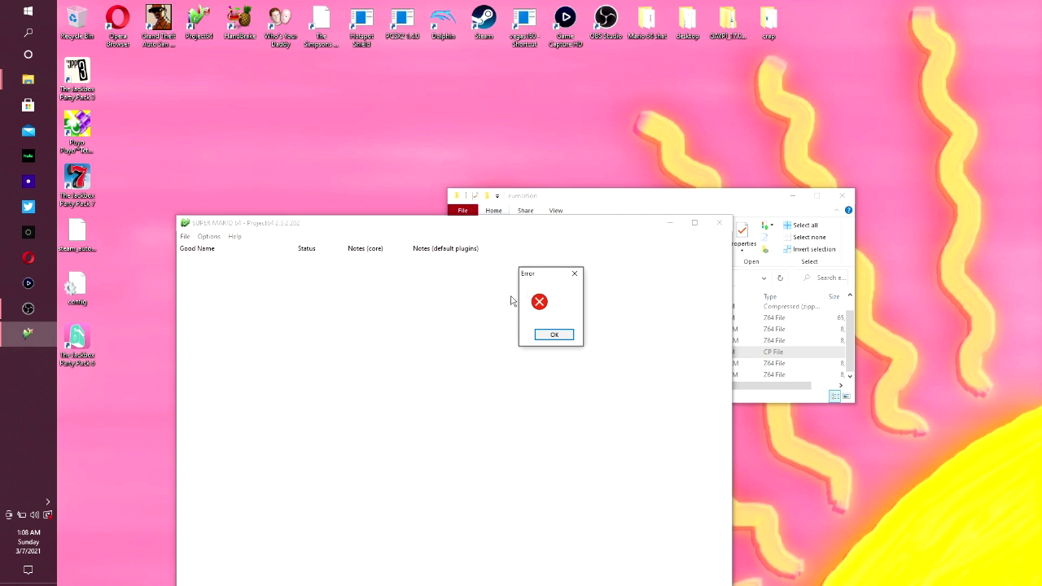
left_click(552, 334)
left_click_drag(530, 226, 415, 101)
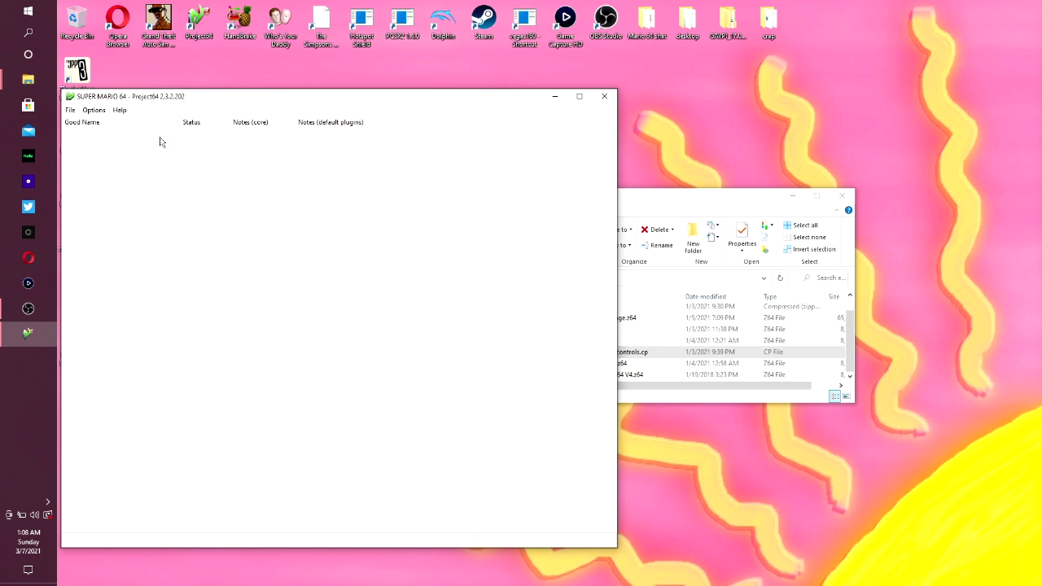
- Reopen the controller plugin configuration and choose Bluetooth XINPUT compatible input device for Player 1
left_click(70, 109)
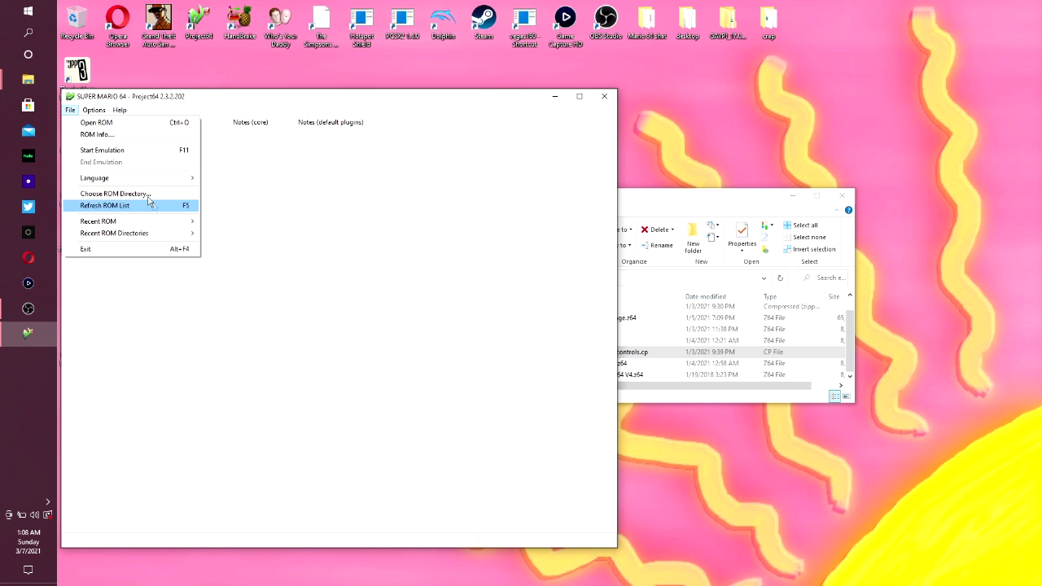
left_click(96, 111)
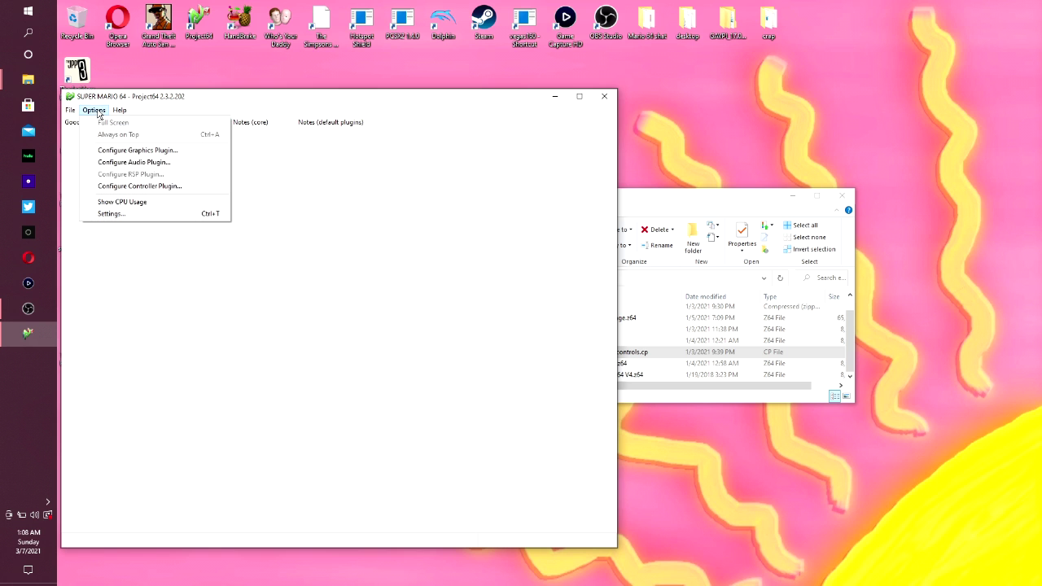
left_click(129, 189)
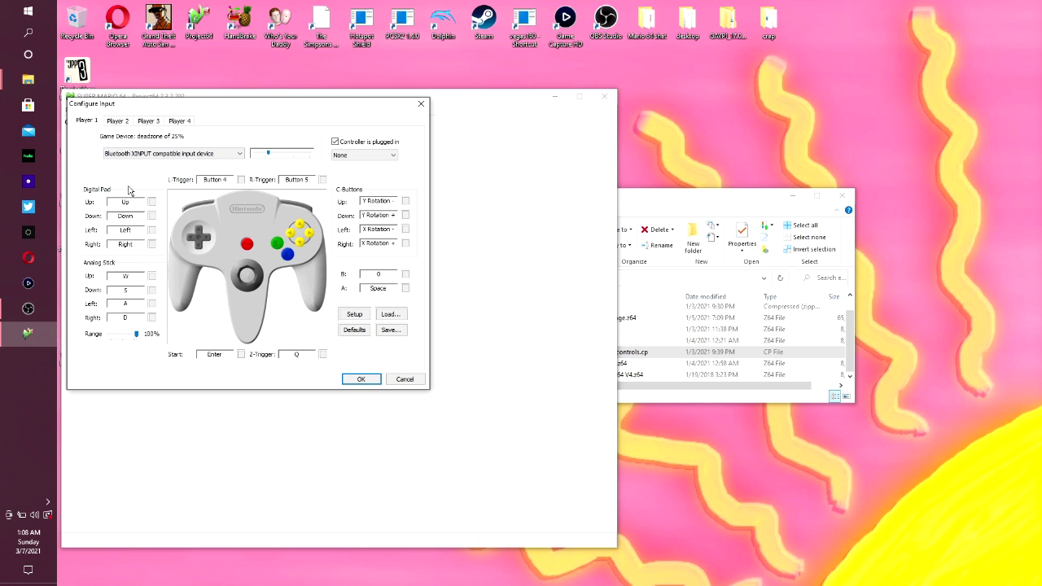
left_click(149, 153)
left_click(161, 163)
- Load the controller profile "right here, project 64 controls.cp" for Player 1 from the eumlation folder inside Mario 64 shat on the Desktop
left_click(385, 319)
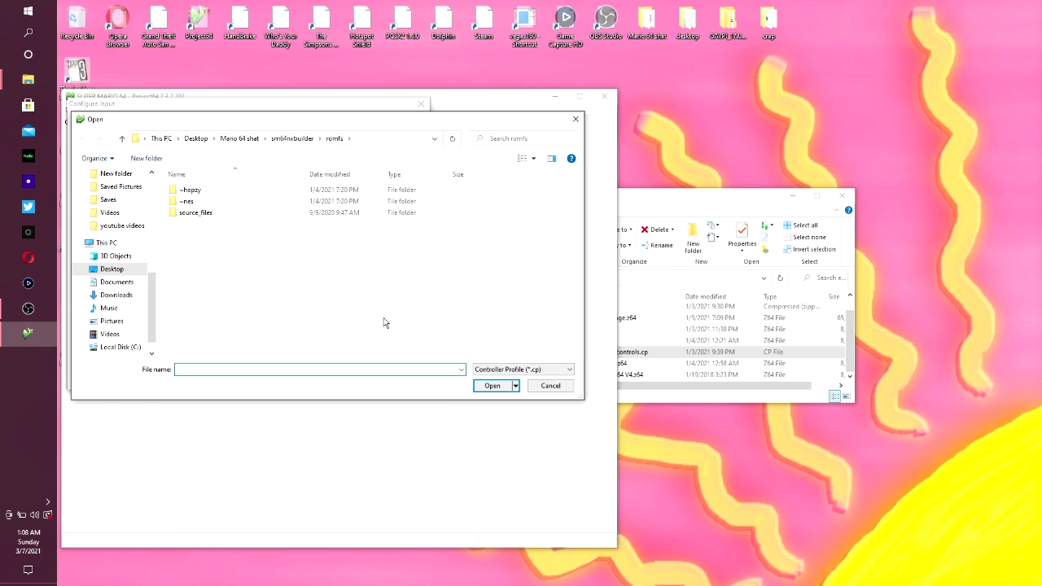
left_click(668, 213)
left_click_drag(600, 358, 388, 372)
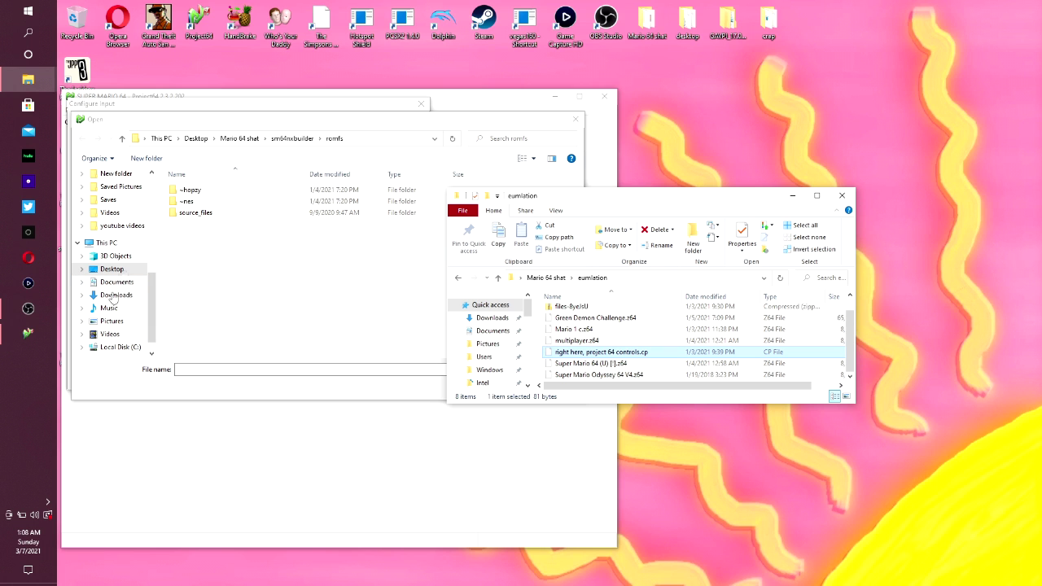
left_click(196, 138)
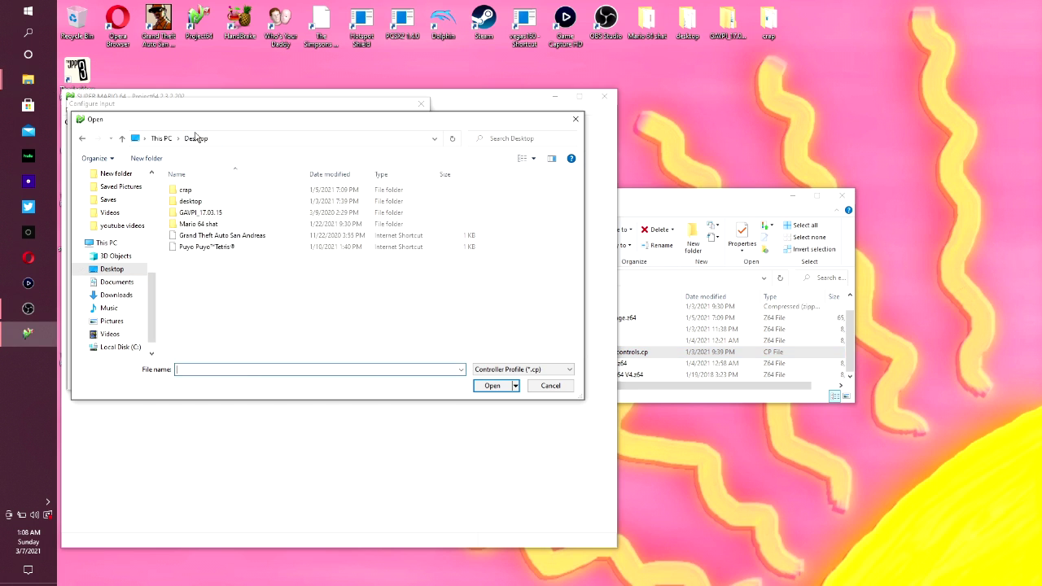
right_click(227, 229)
left_click(214, 226)
double_click(214, 225)
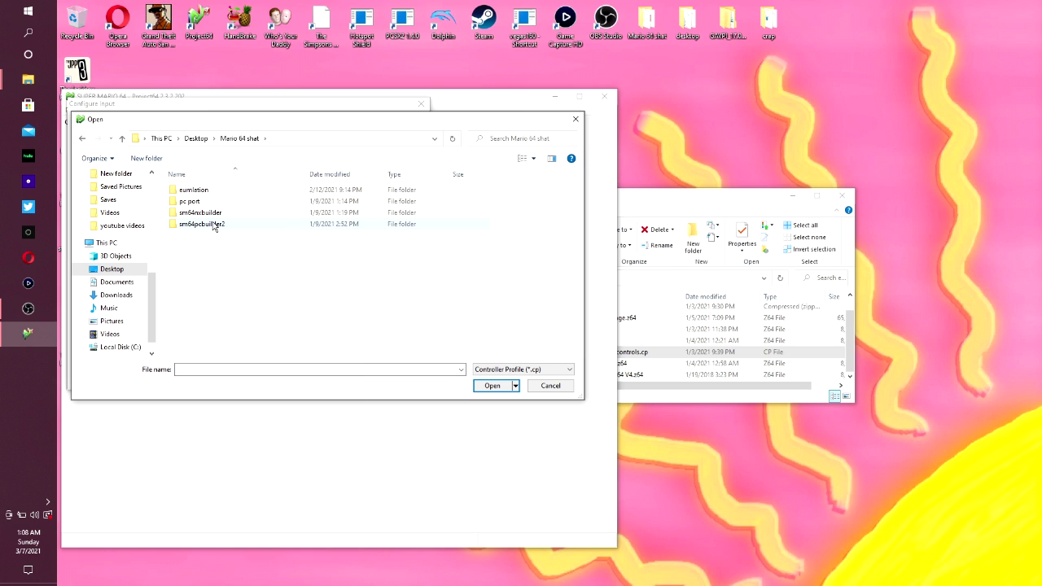
double_click(220, 192)
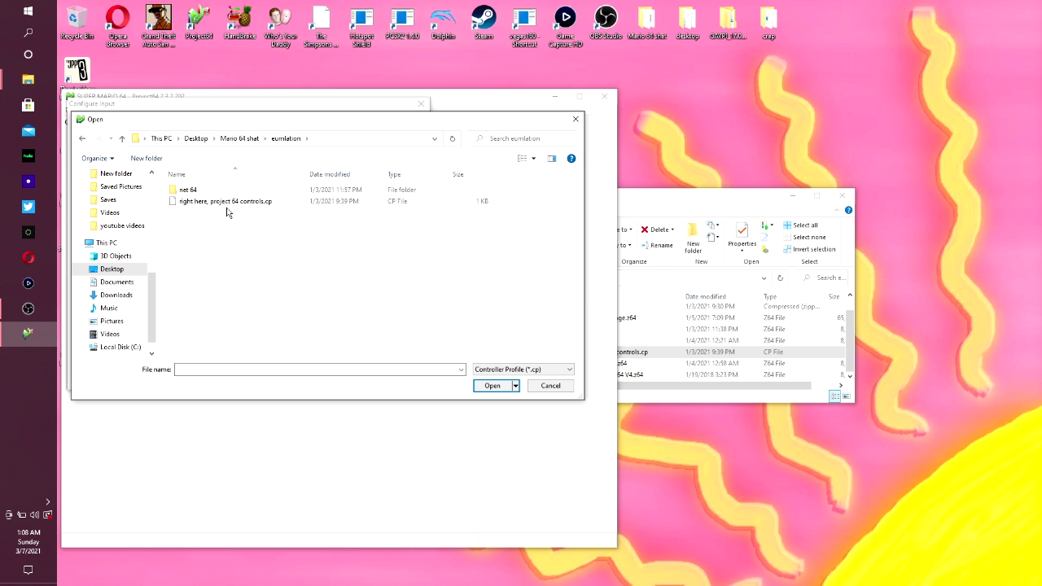
double_click(228, 205)
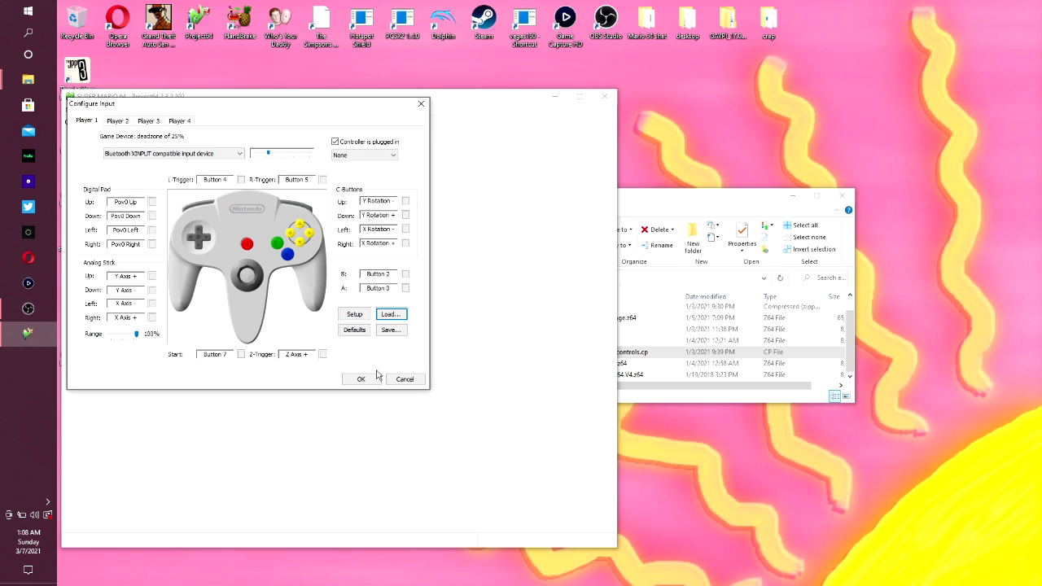
- Open the controller profile save dialog, close it without saving, and apply the Player 1 controller configuration
left_click(389, 329)
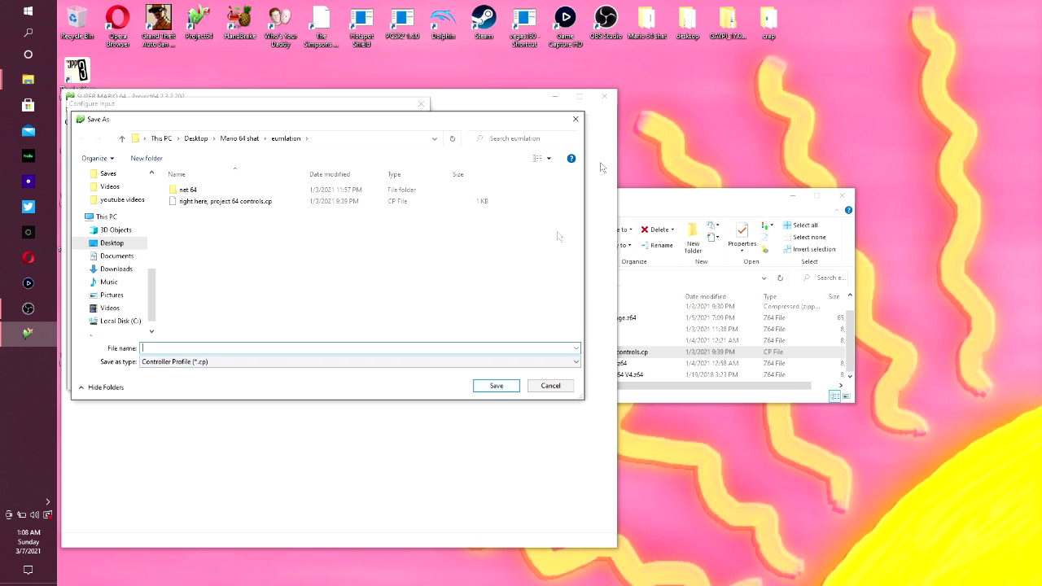
left_click(576, 119)
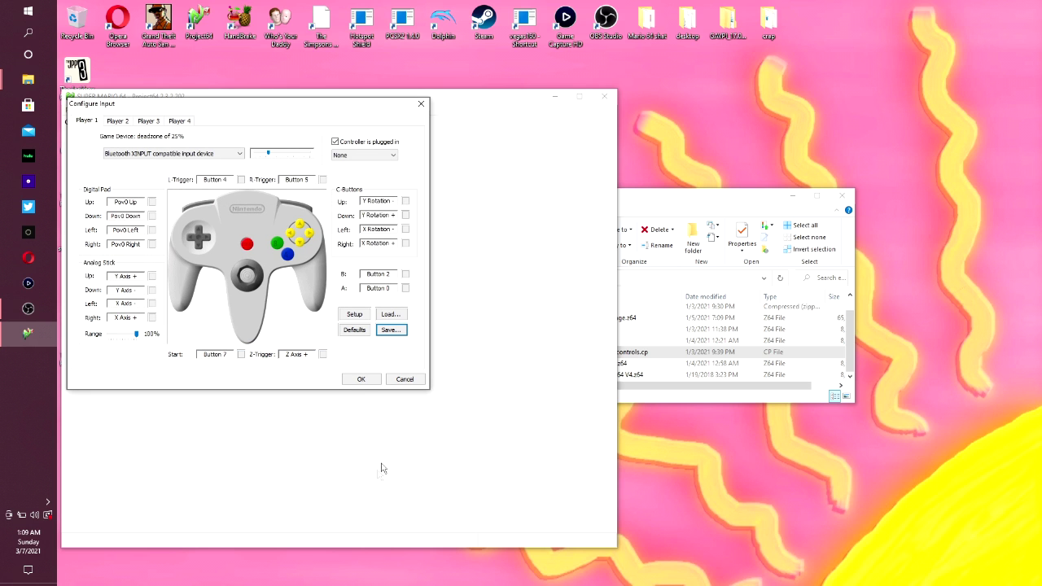
left_click(354, 383)
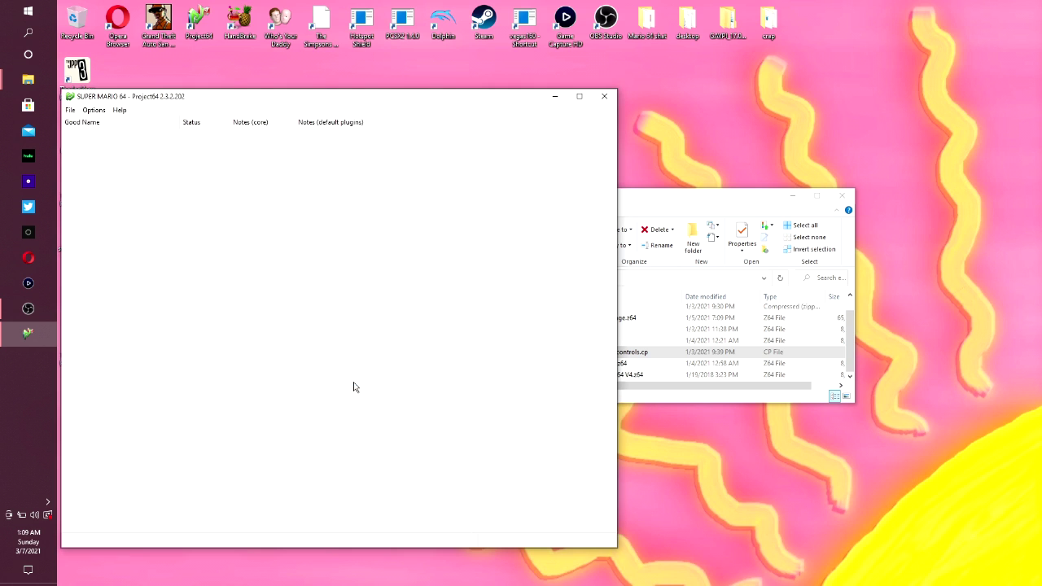
- Try to run Super Mario 64 (U) [!].z64 from the eumlation folder, loading the ROM into the emulator a second time
left_click(710, 202)
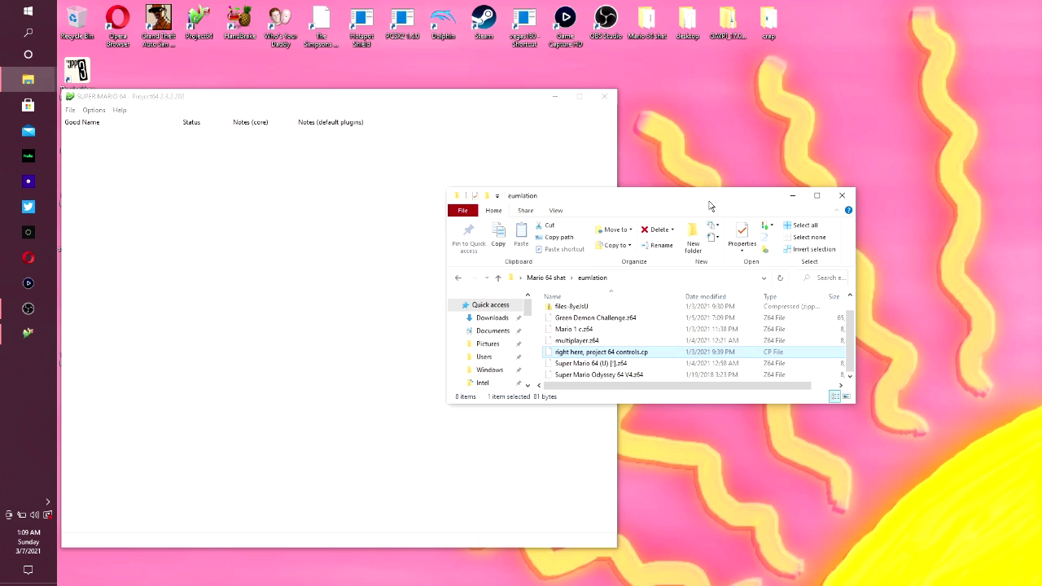
left_click(632, 364)
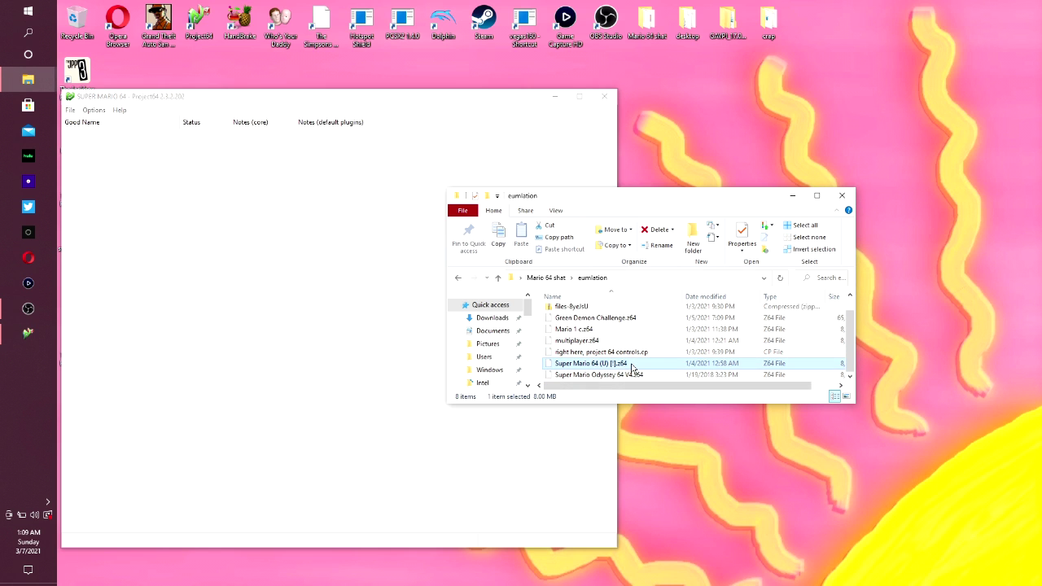
left_click_drag(632, 366, 410, 365)
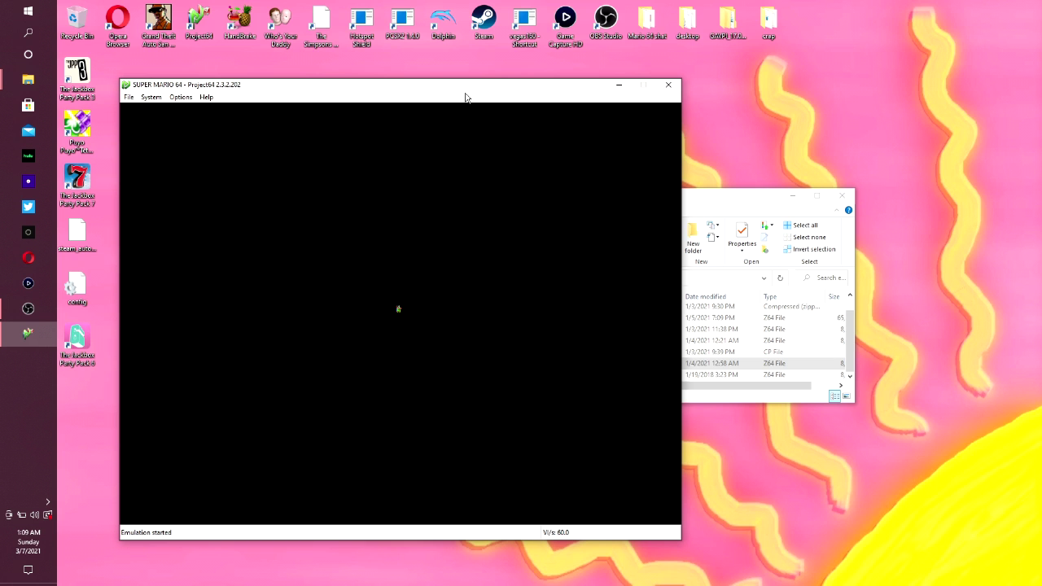
left_click(129, 97)
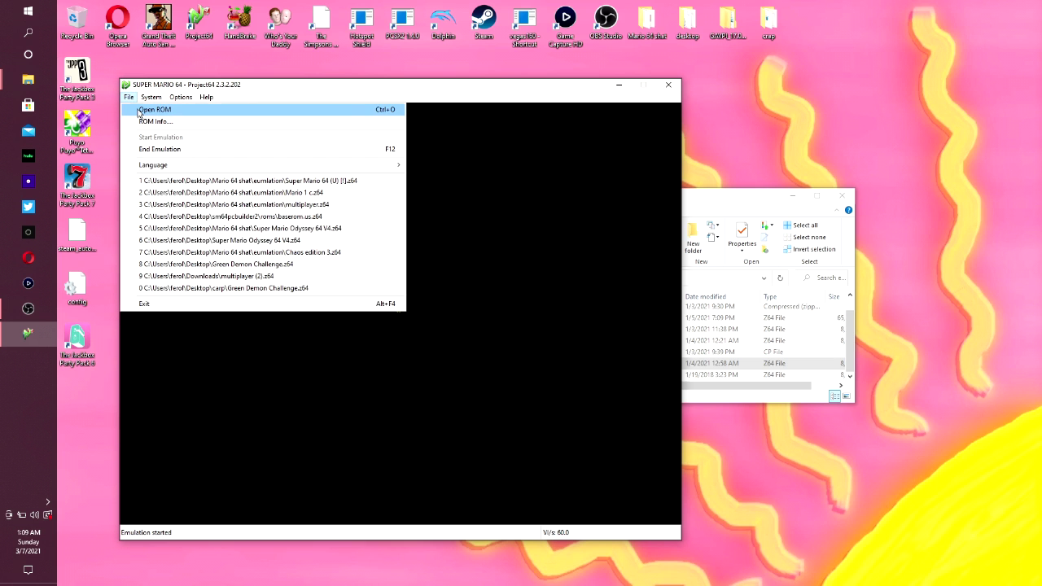
left_click(138, 110)
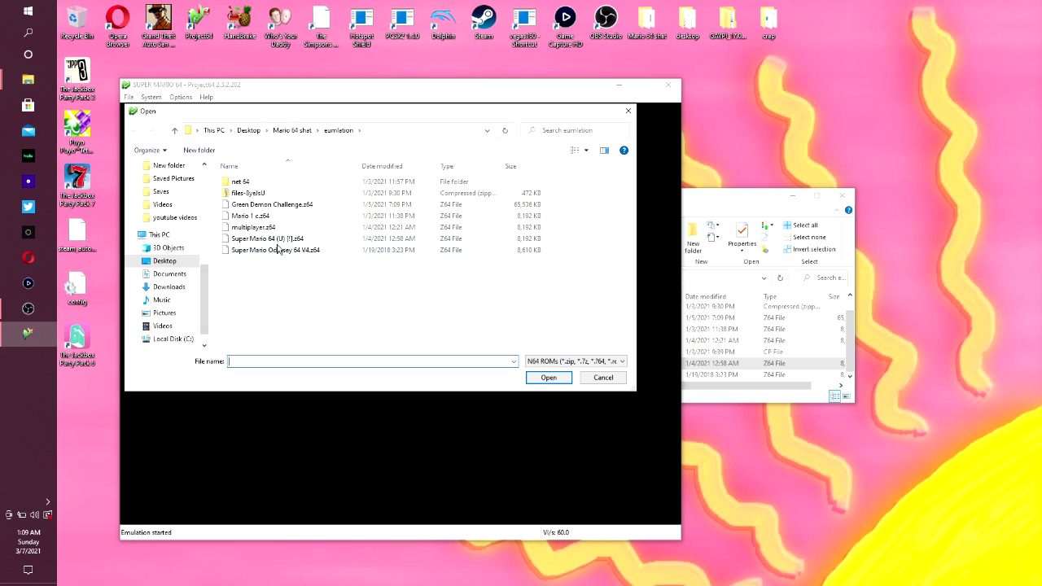
double_click(287, 239)
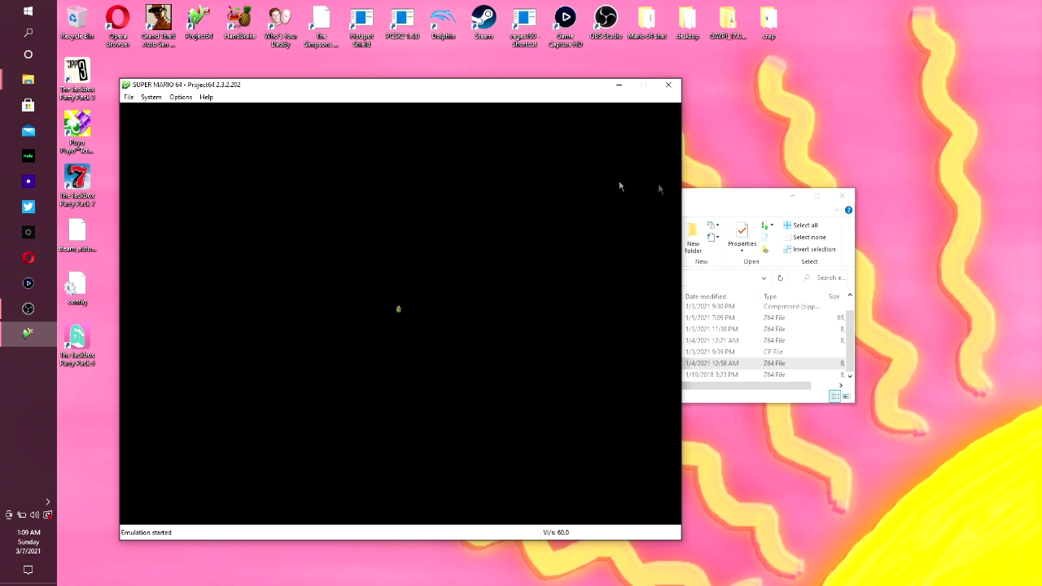
- Try loading Green Demon Challenge.z64 from the file window, followed by Super Mario 64 (U) [!].z64 through the emulator's ROM chooser
left_click(710, 200)
left_click(637, 375)
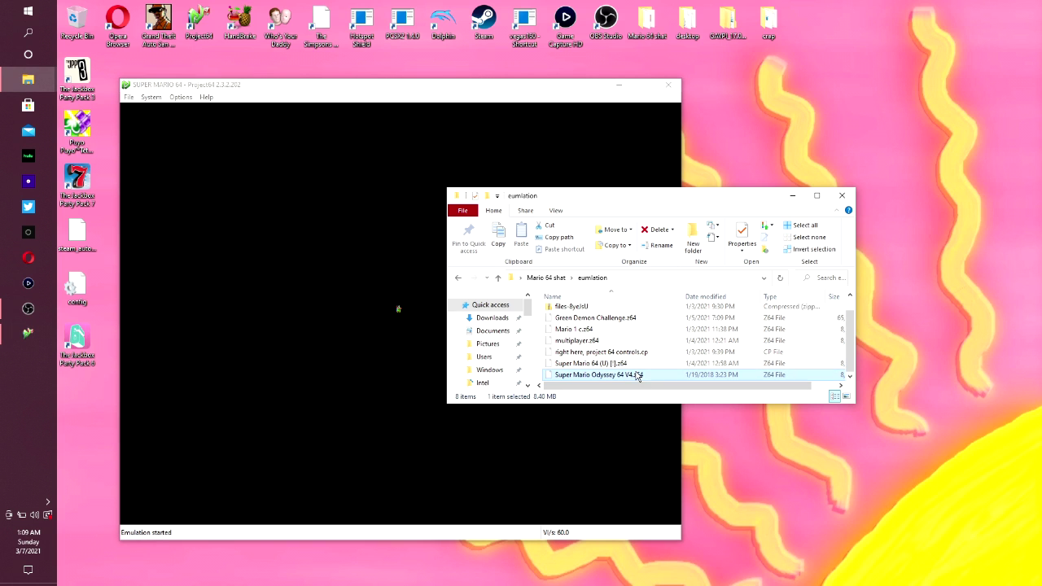
left_click_drag(624, 324, 385, 346)
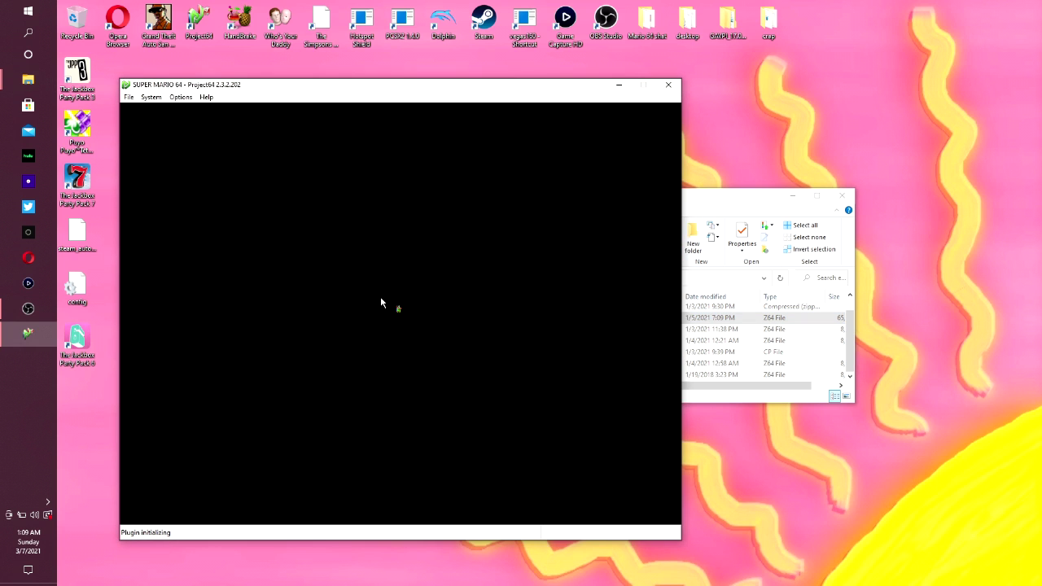
left_click(134, 99)
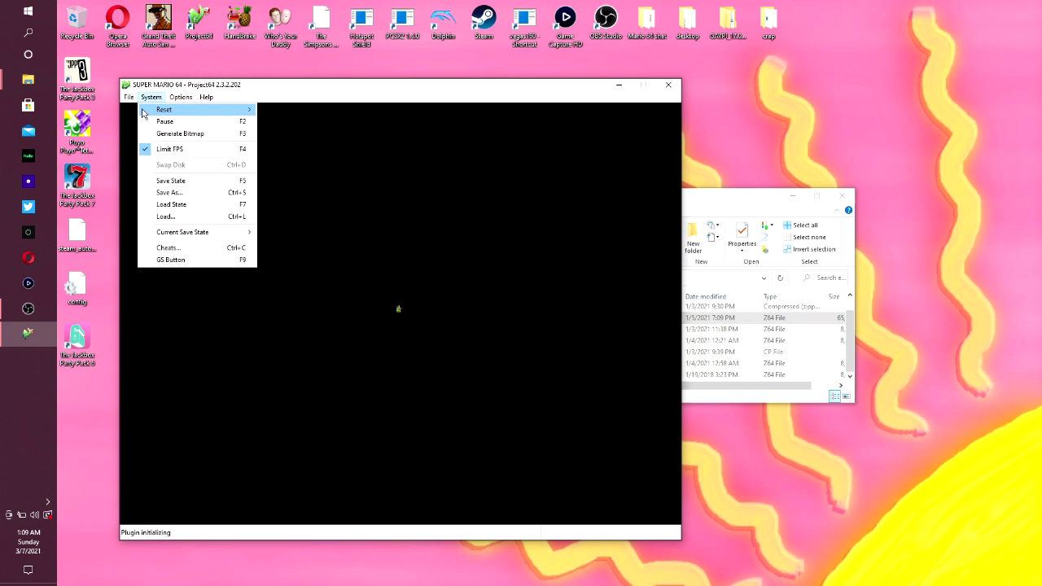
left_click(133, 109)
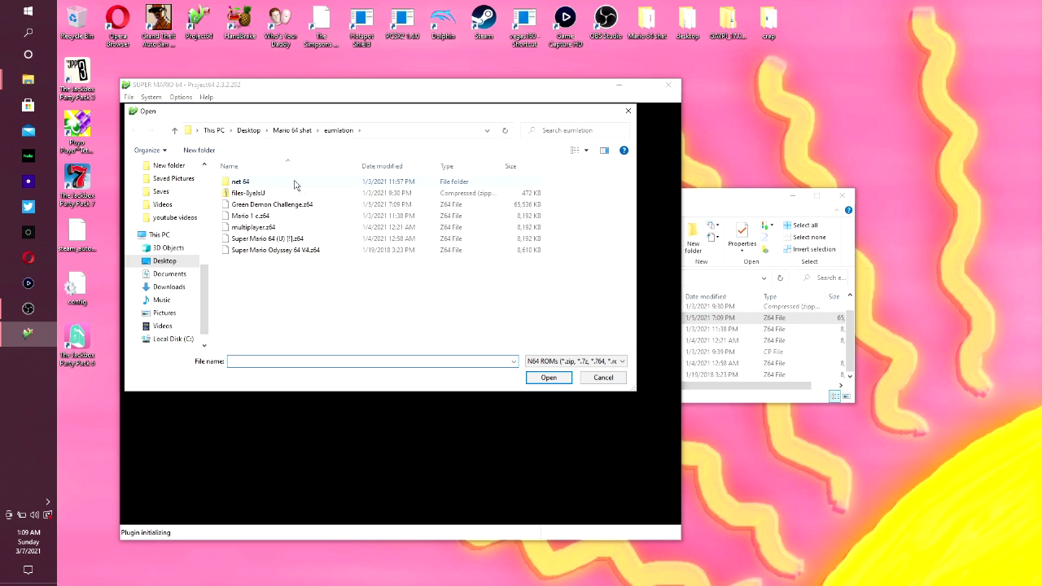
double_click(292, 240)
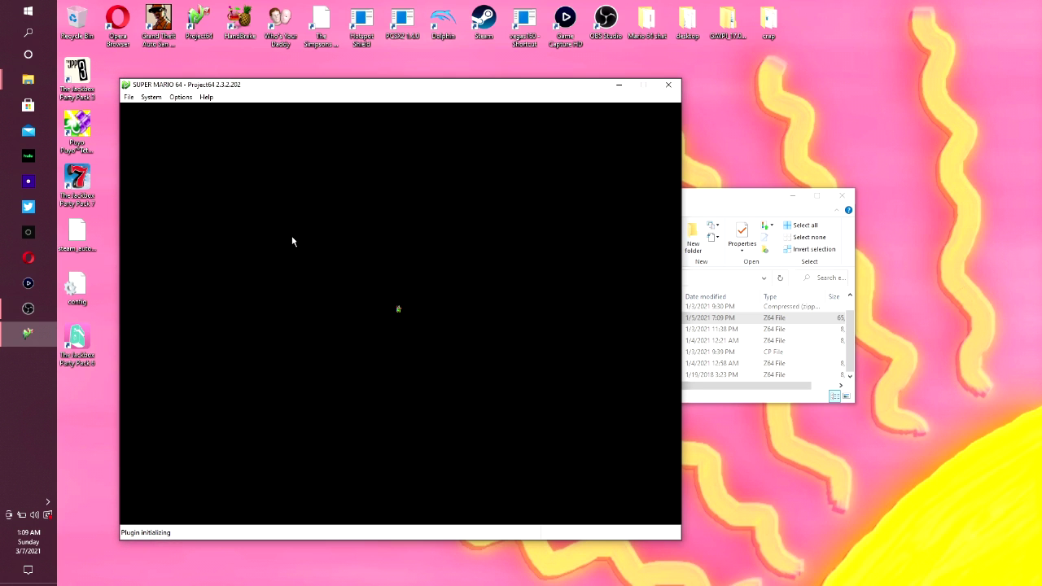
- Try to open Green Demon Challenge.z64 from the emulator's ROM chooser
left_click(130, 98)
left_click(138, 110)
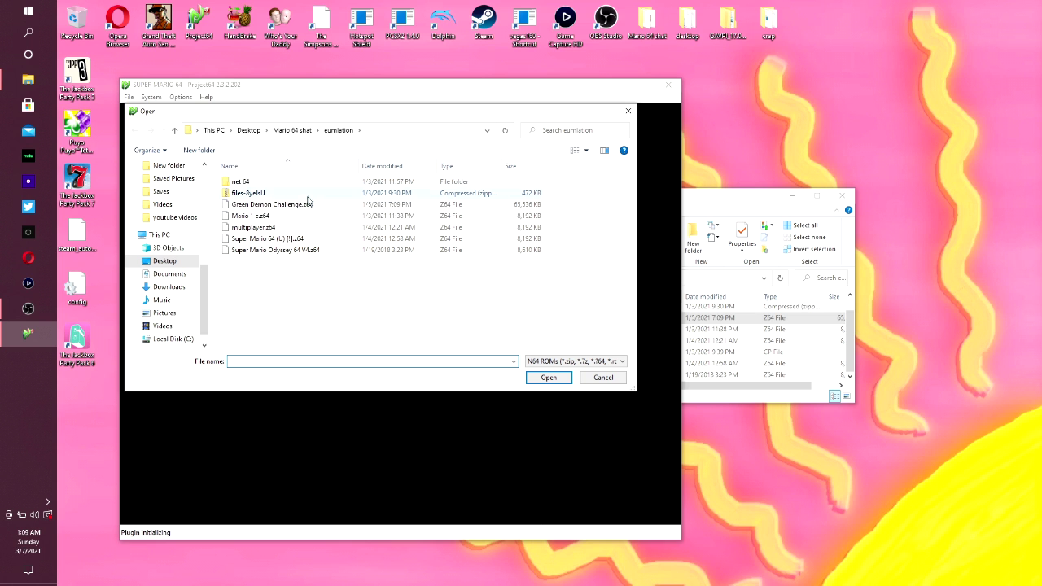
left_click(299, 215)
double_click(299, 205)
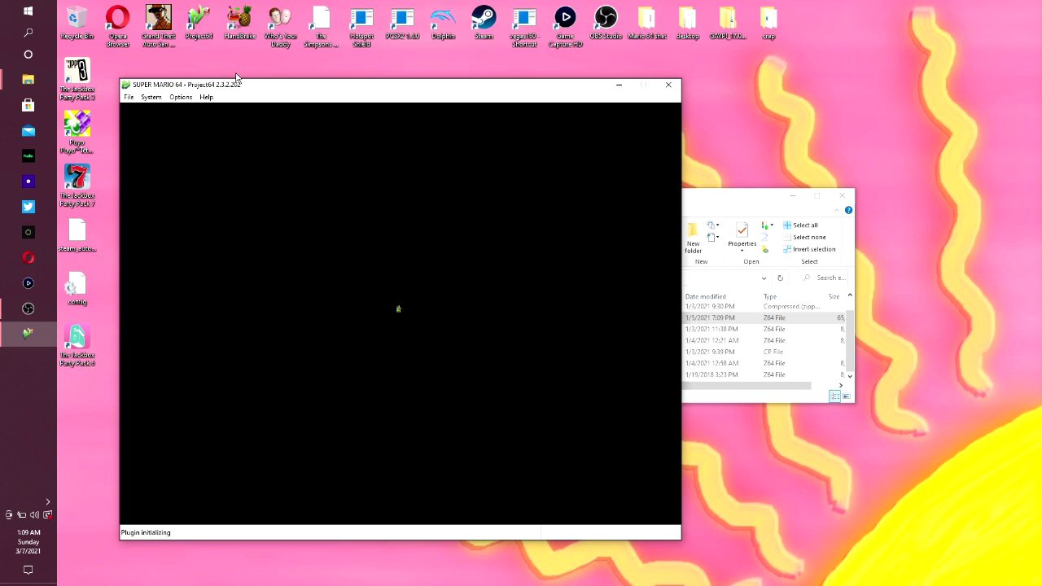
- Exit and relaunch Project64, terminating the process that is still running and continuing past the support prompt
left_click(127, 96)
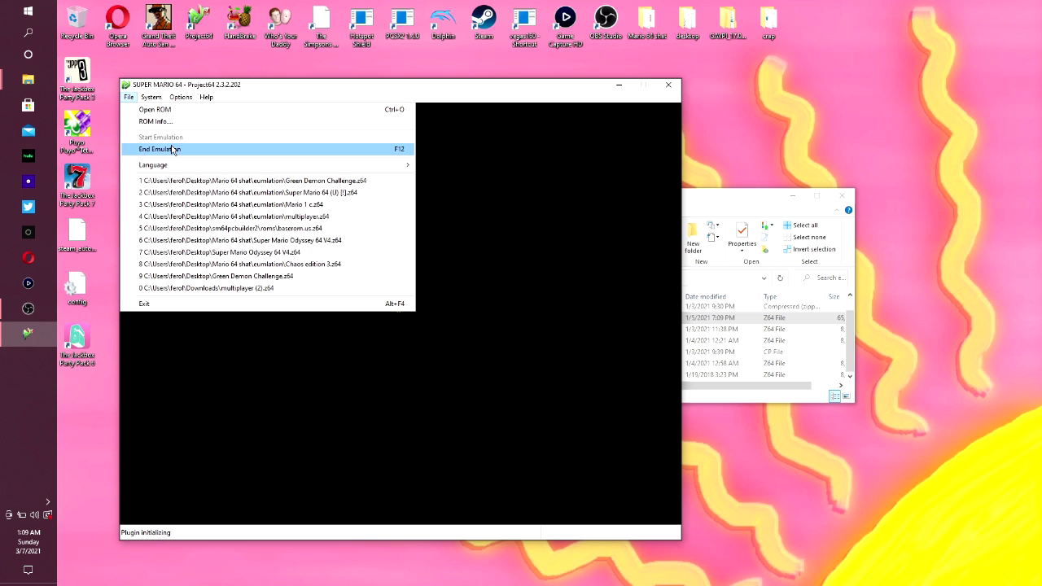
left_click(177, 305)
double_click(203, 21)
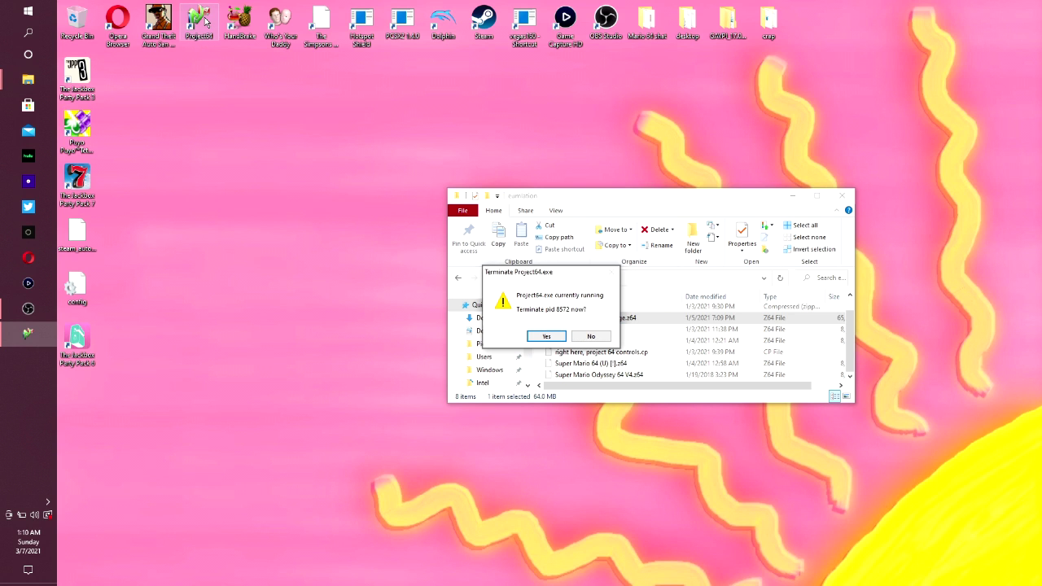
left_click(544, 337)
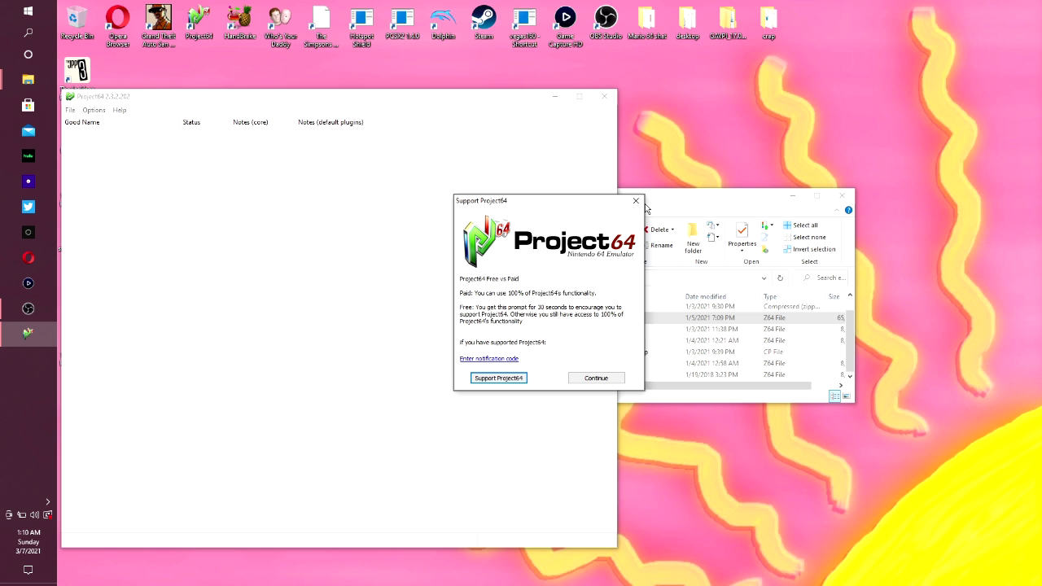
left_click(586, 379)
- Load Super Mario 64 (U) [!].z64 from the eumlation folder into the restarted emulator
left_click(718, 196)
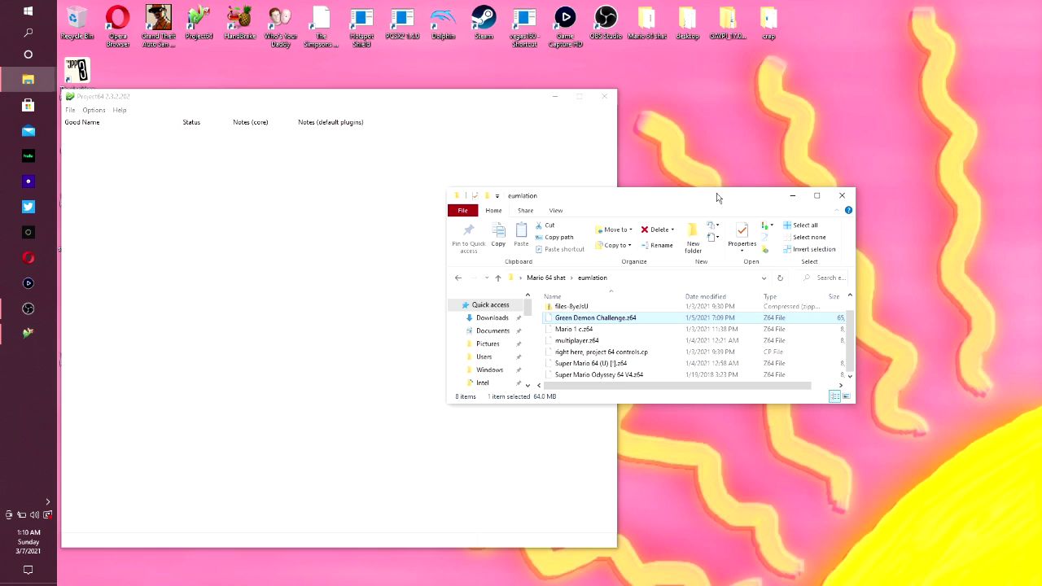
left_click(653, 356)
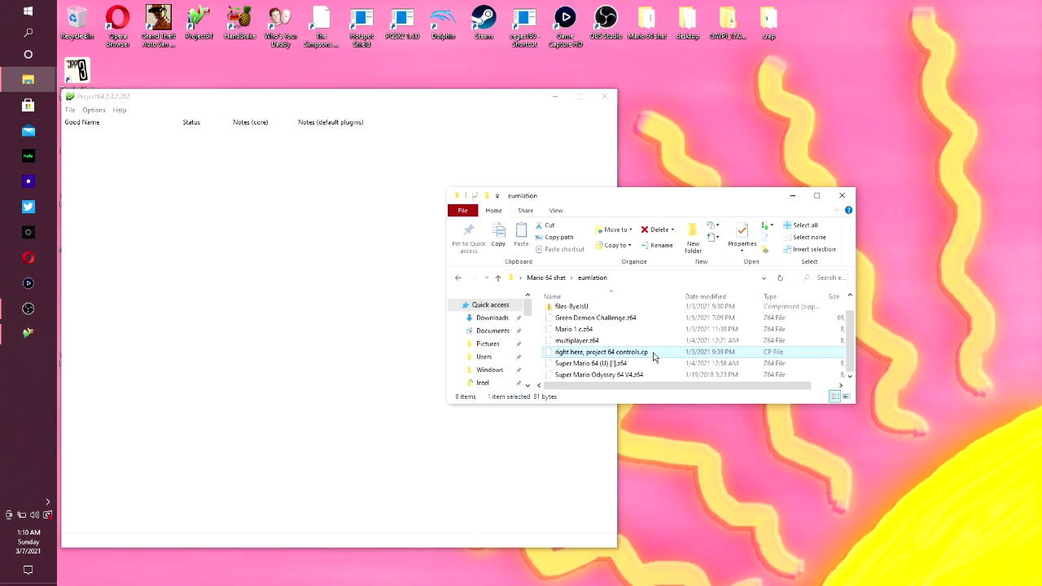
left_click(661, 366)
left_click_drag(652, 369, 393, 336)
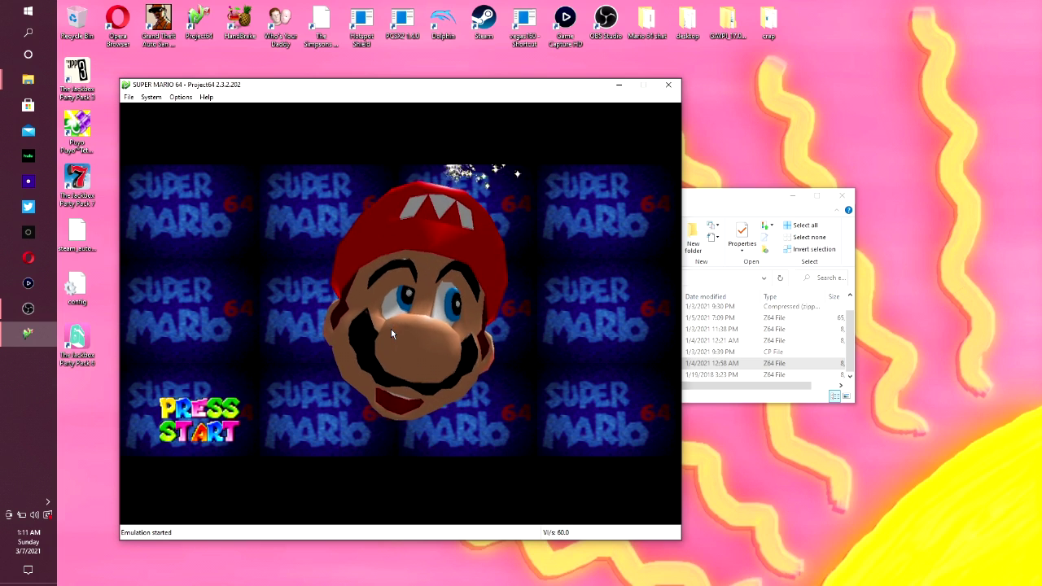
- Open the controller plugin configuration and set Player 1's game device to Bluetooth XINPUT compatible input device
left_click(181, 97)
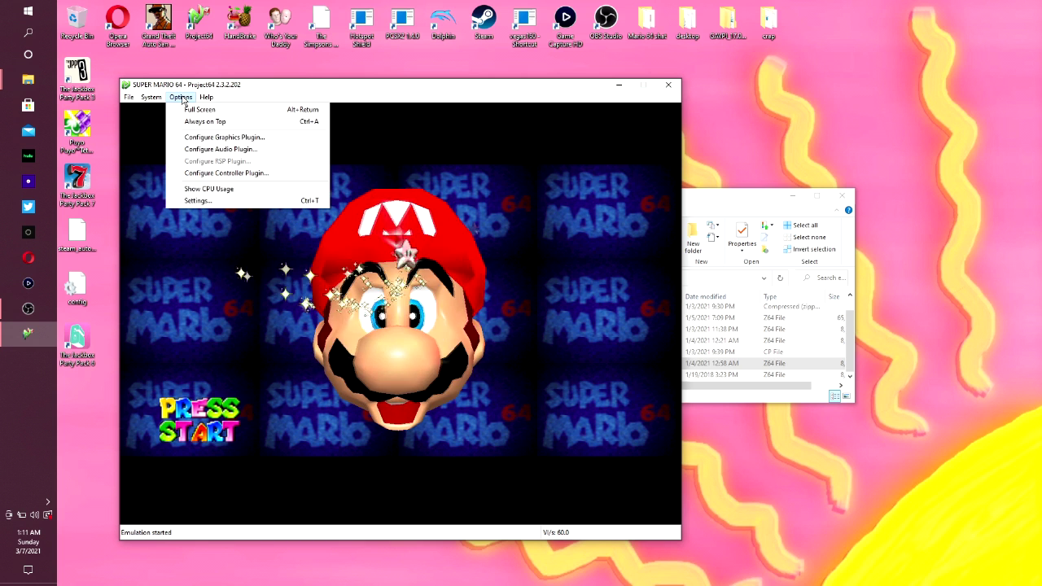
left_click(234, 173)
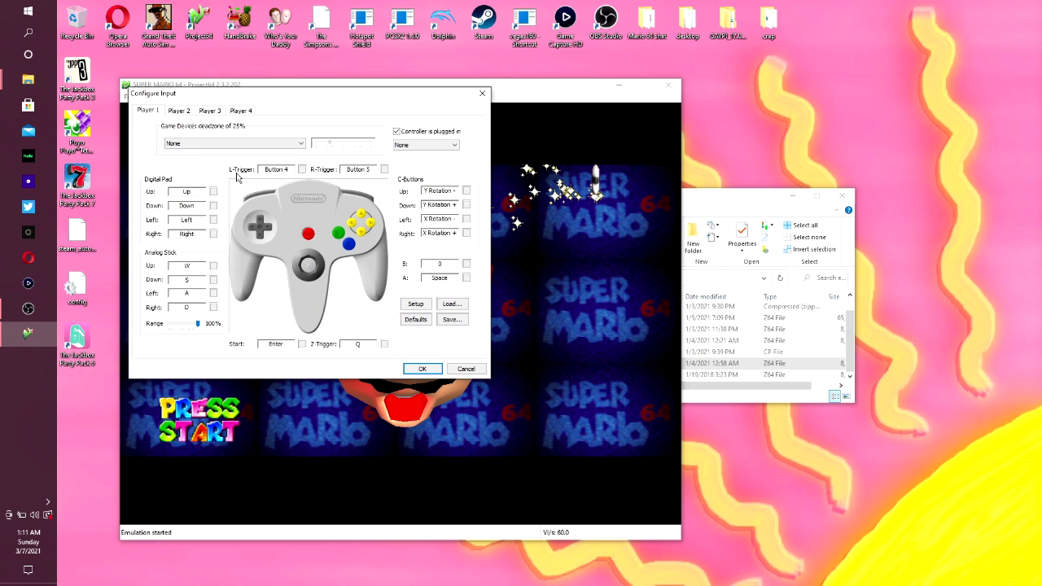
left_click(269, 147)
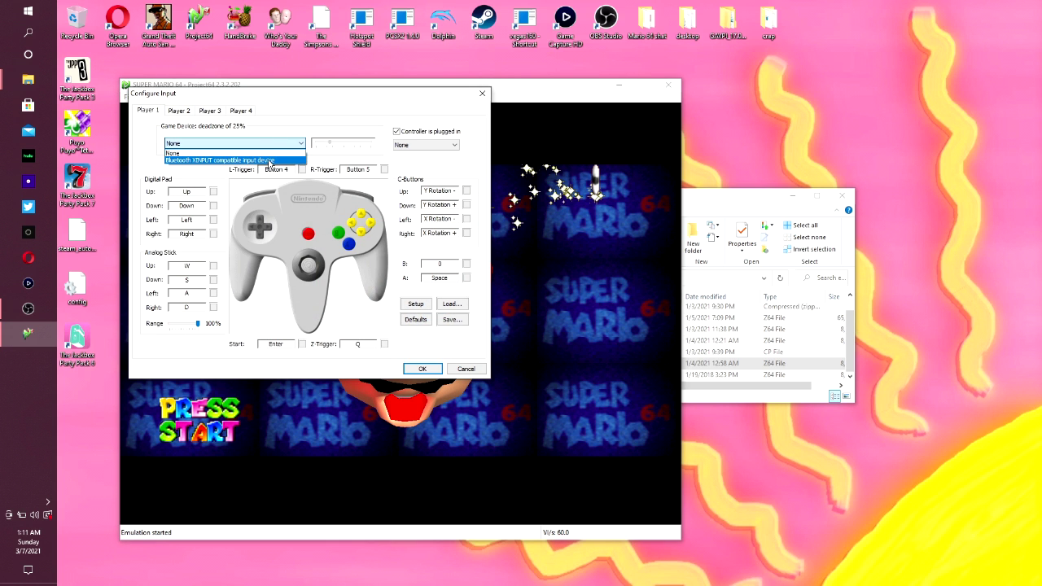
left_click(268, 160)
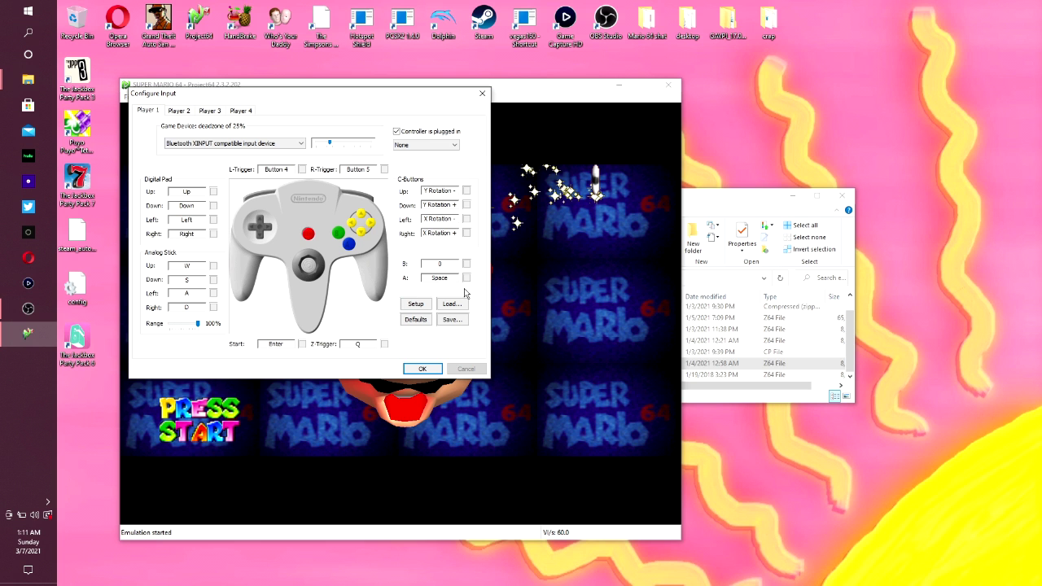
- Load the saved controller profile "right here, project 64 controls.cp" for Player 1 and apply the configuration
left_click(449, 303)
double_click(304, 192)
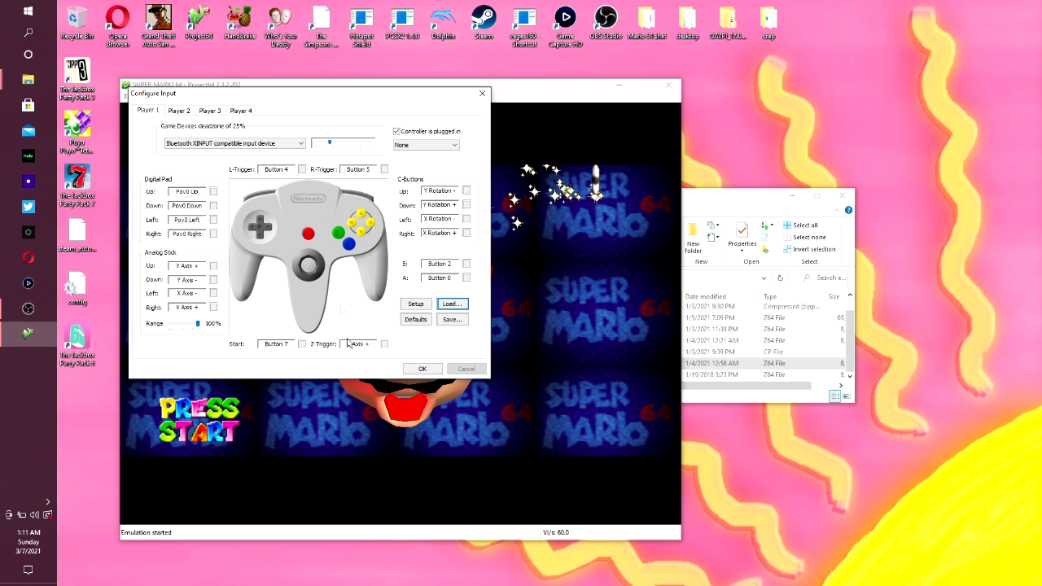
left_click(421, 369)
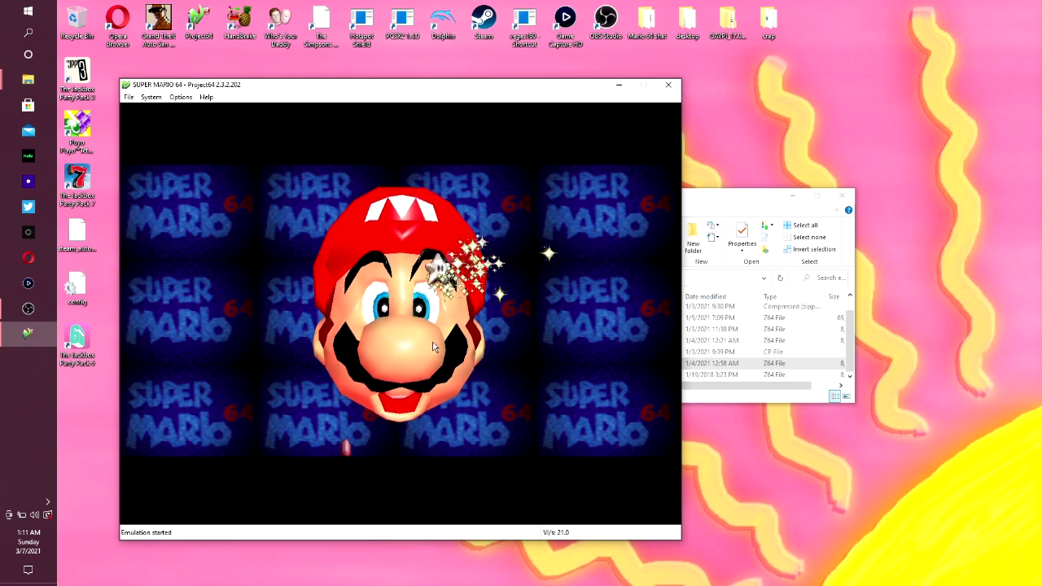
- Start Super Mario 64 from the title screen and open the first save file
key("Return")
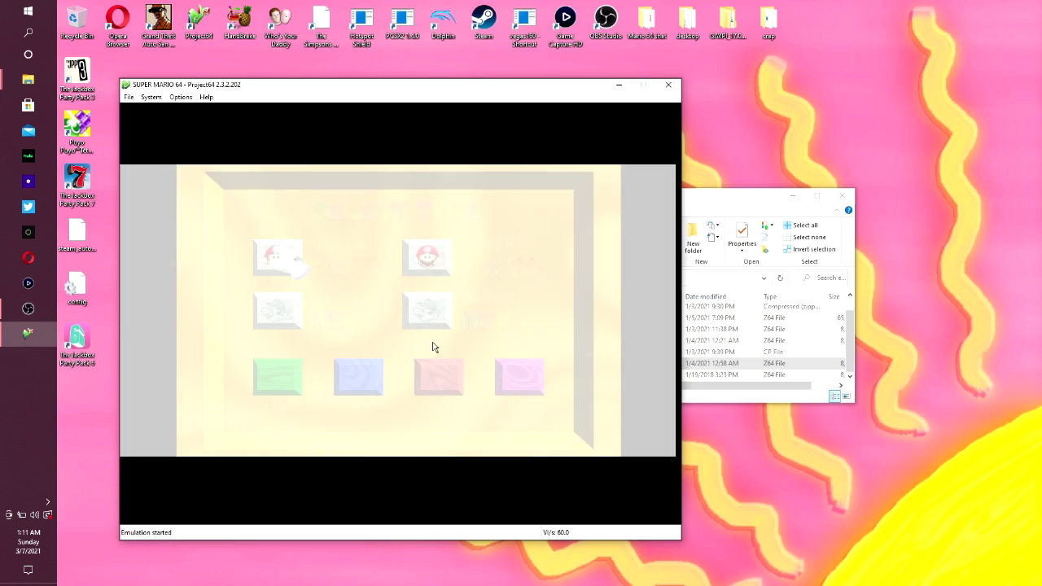
key("Return")
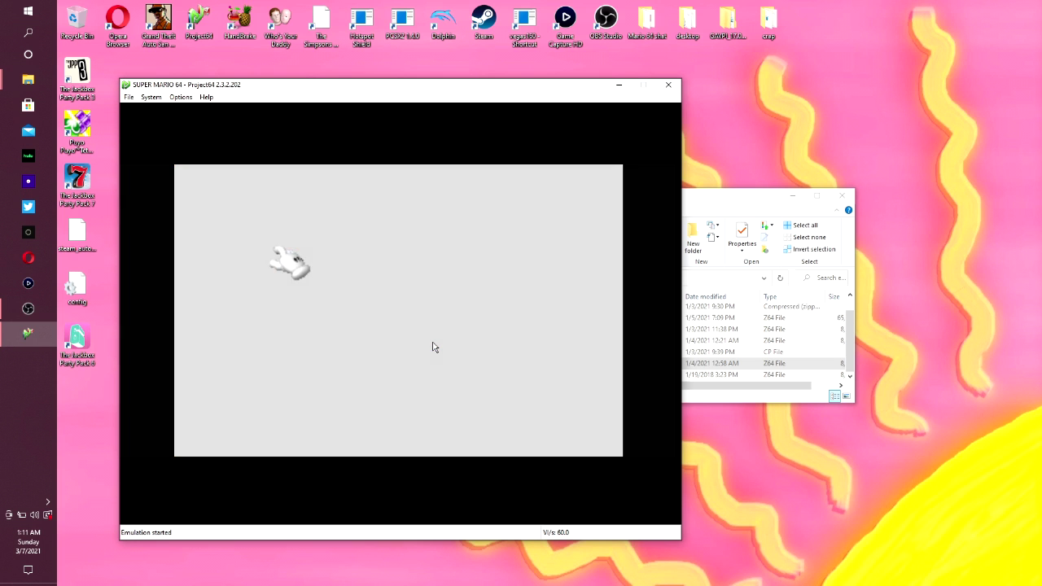
- Move Mario around the castle grounds, jumping and running toward the castle entrance to test the controls
key("Right")
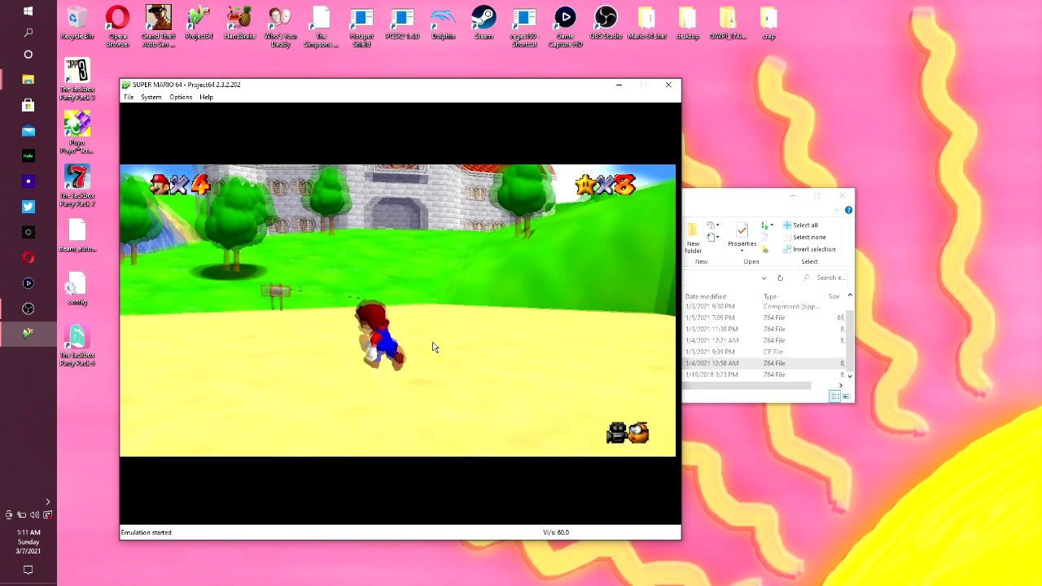
key("Up")
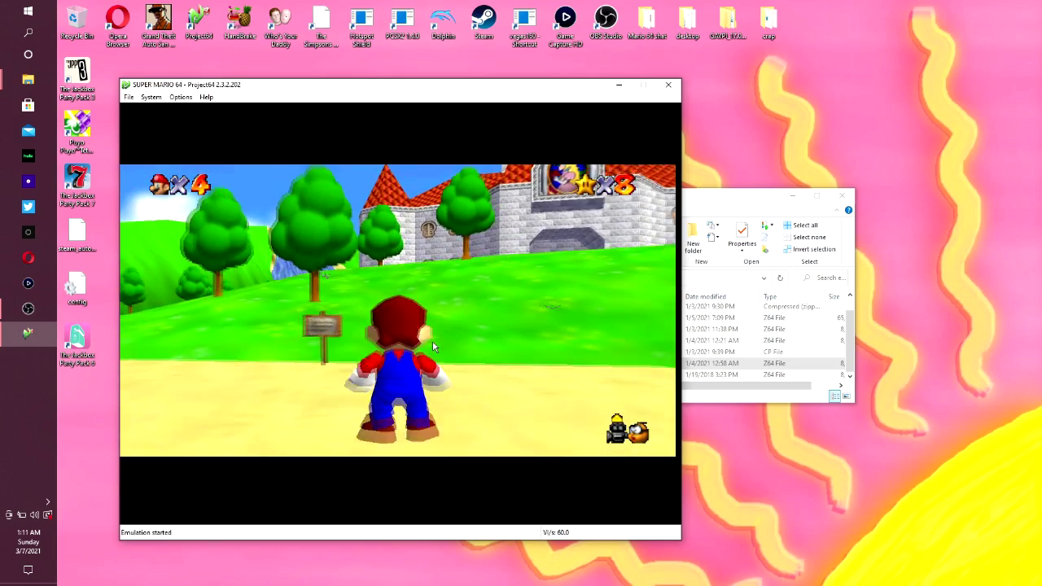
key("Down")
key("x")
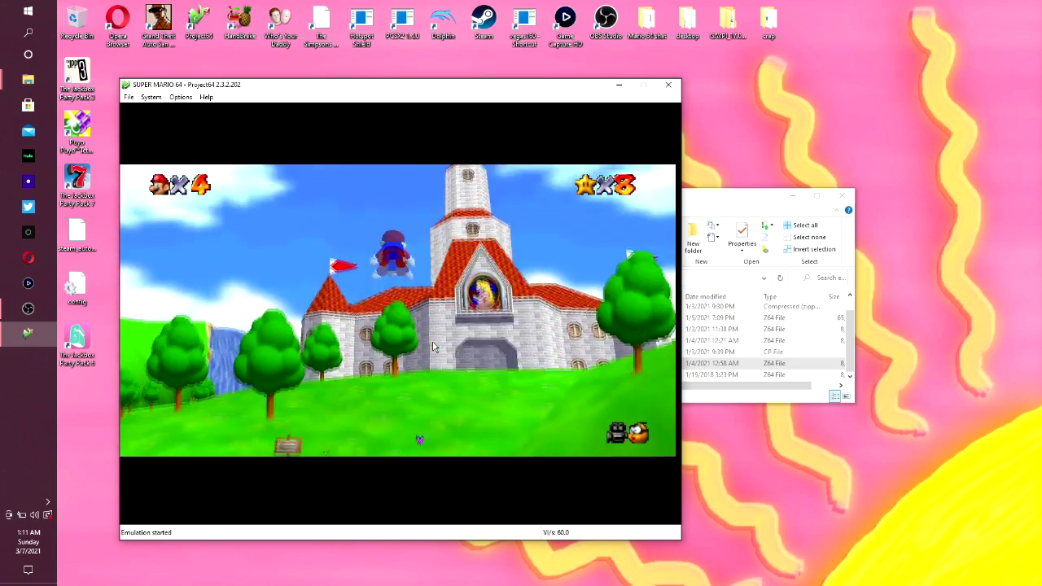
key("Up")
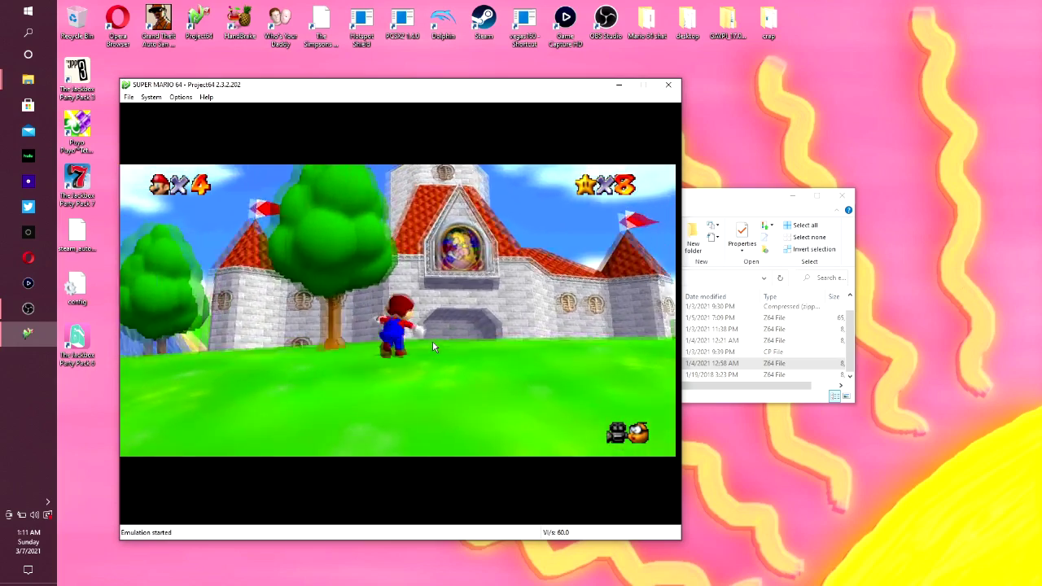
key("Up")
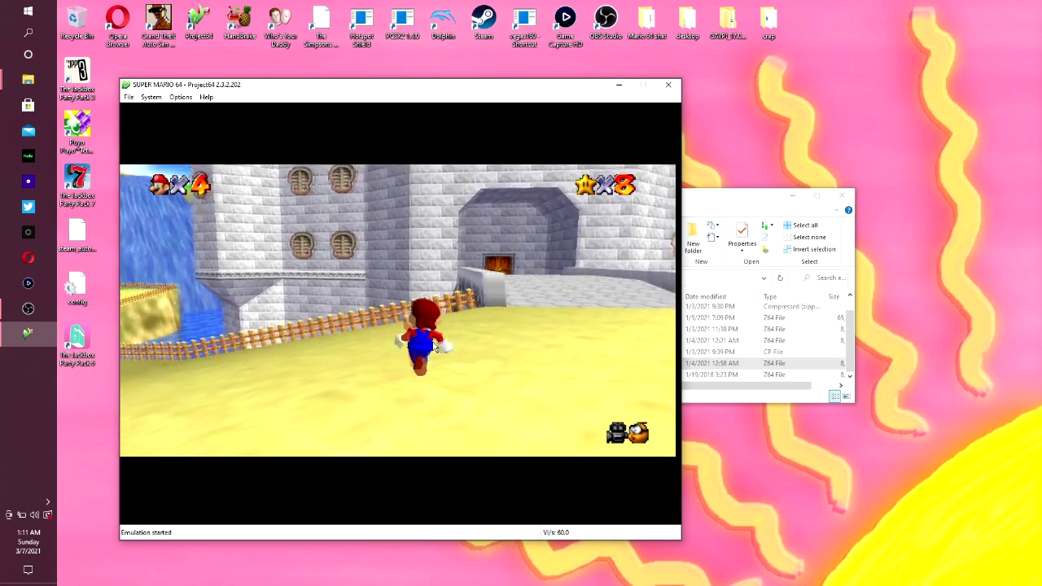
- Run Mario across the castle courtyard and over the stone bridge to the castle's front door
key("Up")
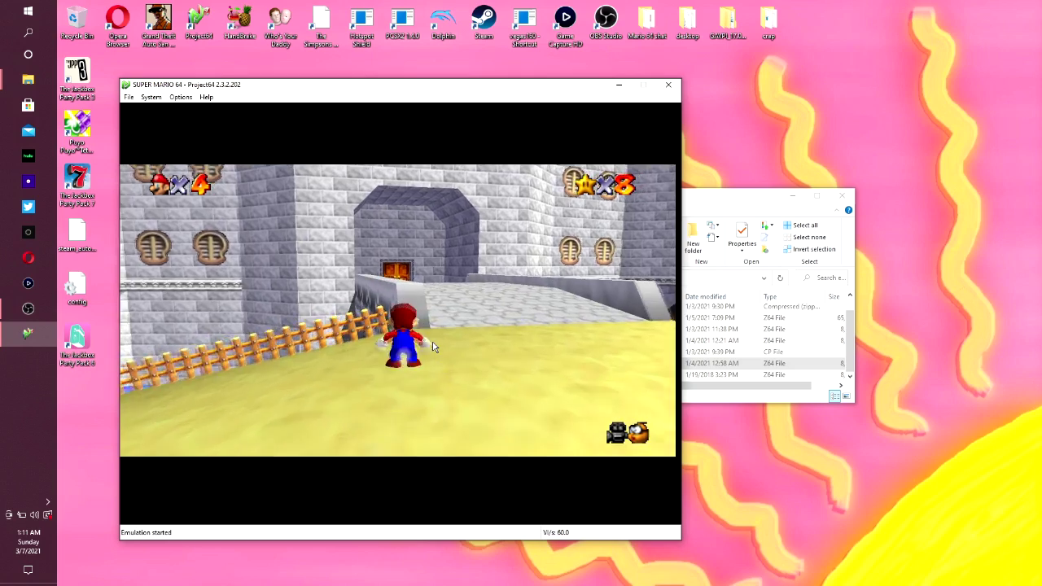
key("Up")
key("x")
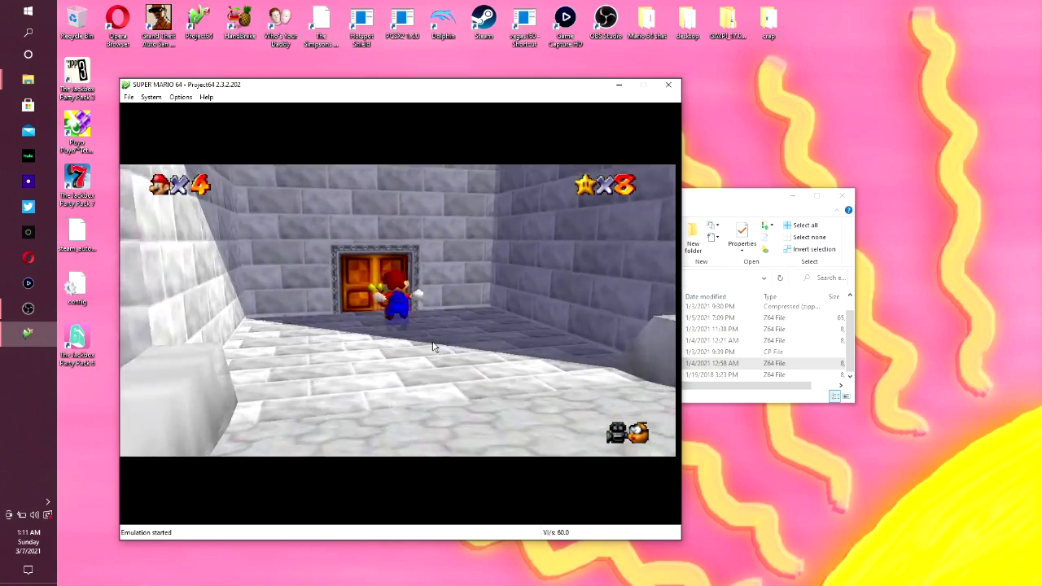
key("Up")
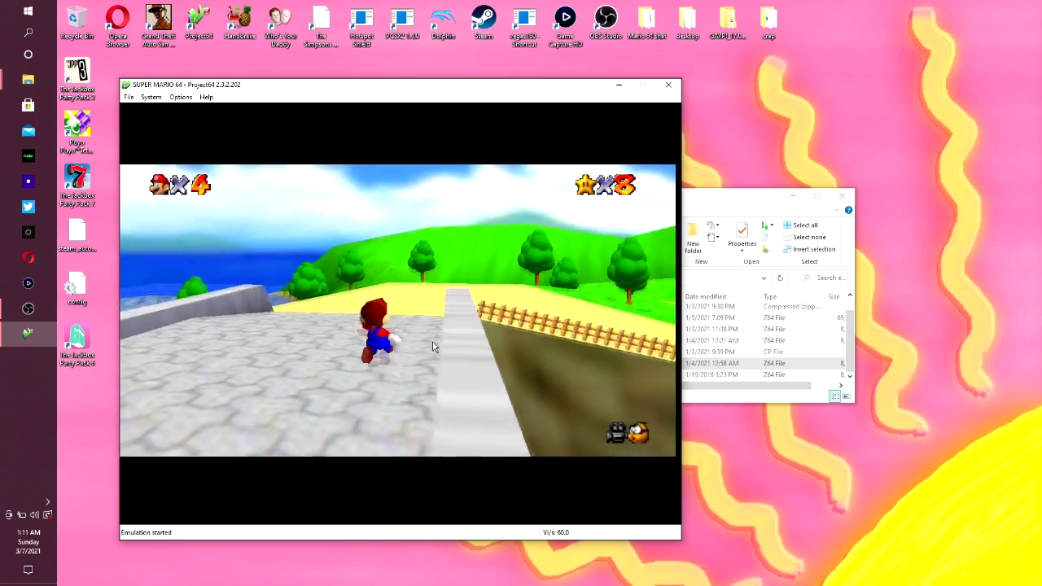
- Run and jump Mario away from the castle door, over the stone bridge and around the nearby grassy slope and courtyard
key("Up")
key("x")
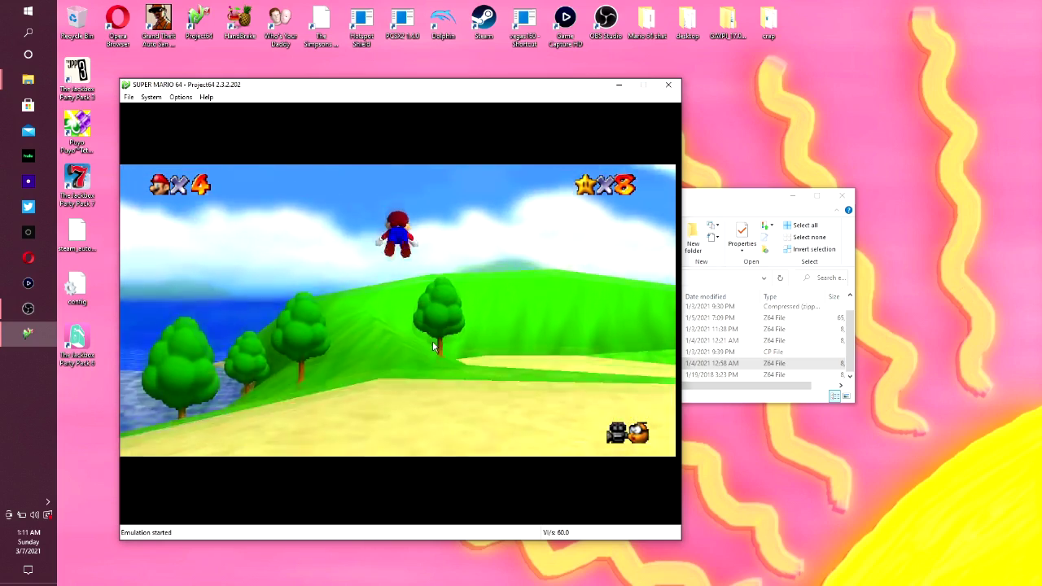
key("Up")
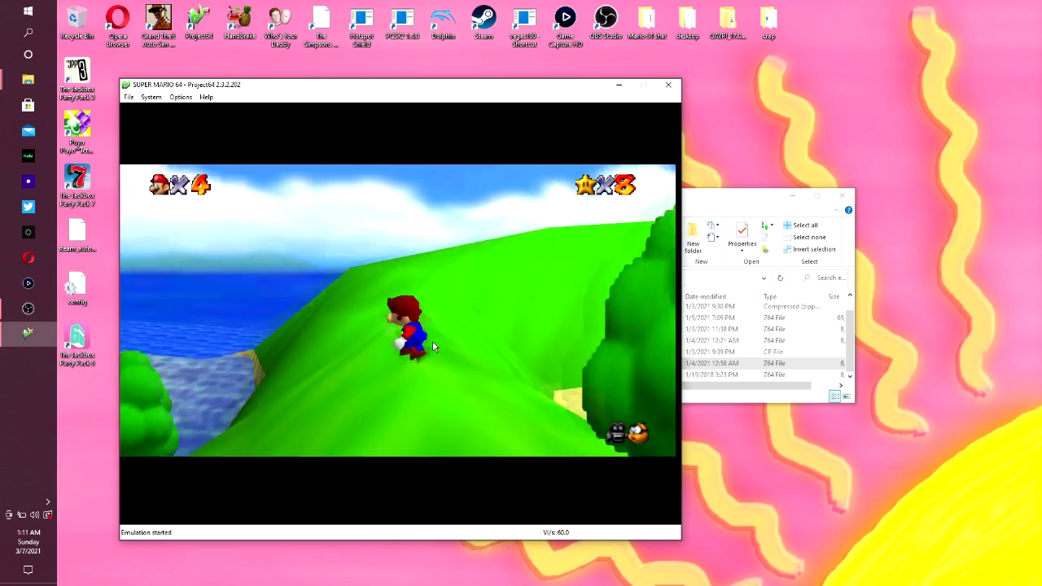
key("Up")
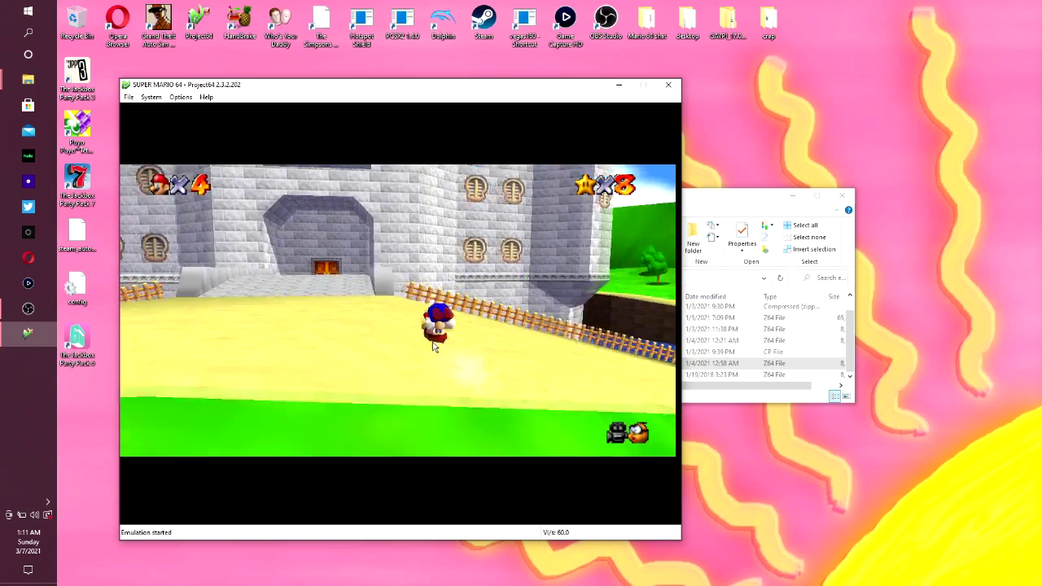
key("Up")
key("x")
key("Down")
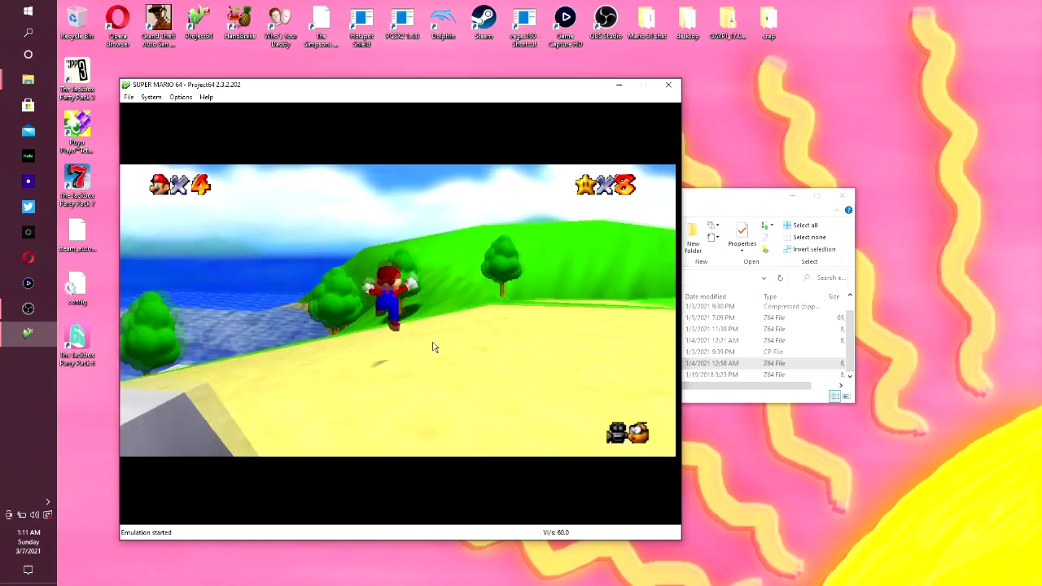
- Run Mario over the tree-lined hill and along the dirt path, circling back toward the castle front
key("Up")
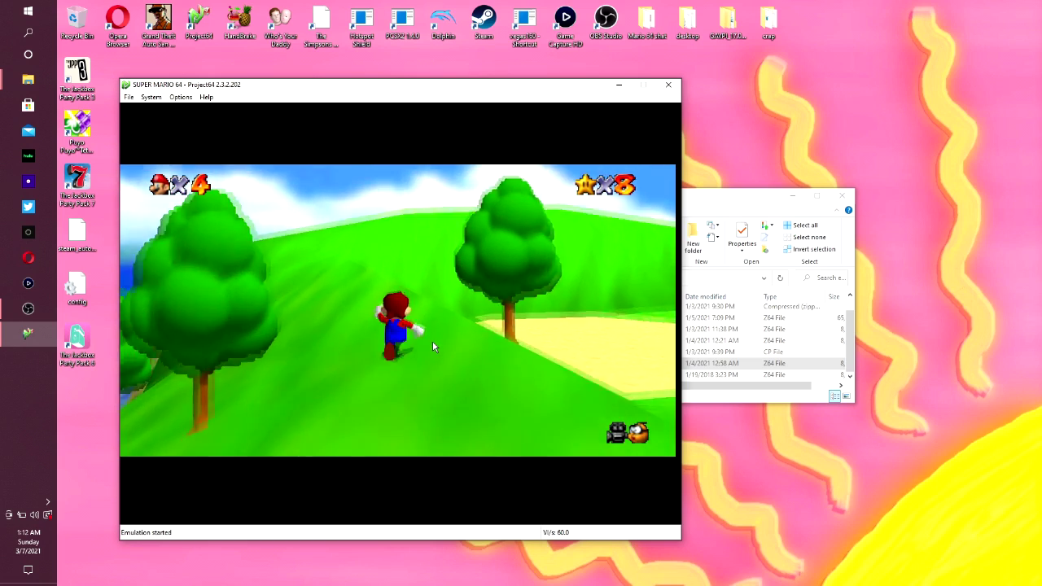
key("Right")
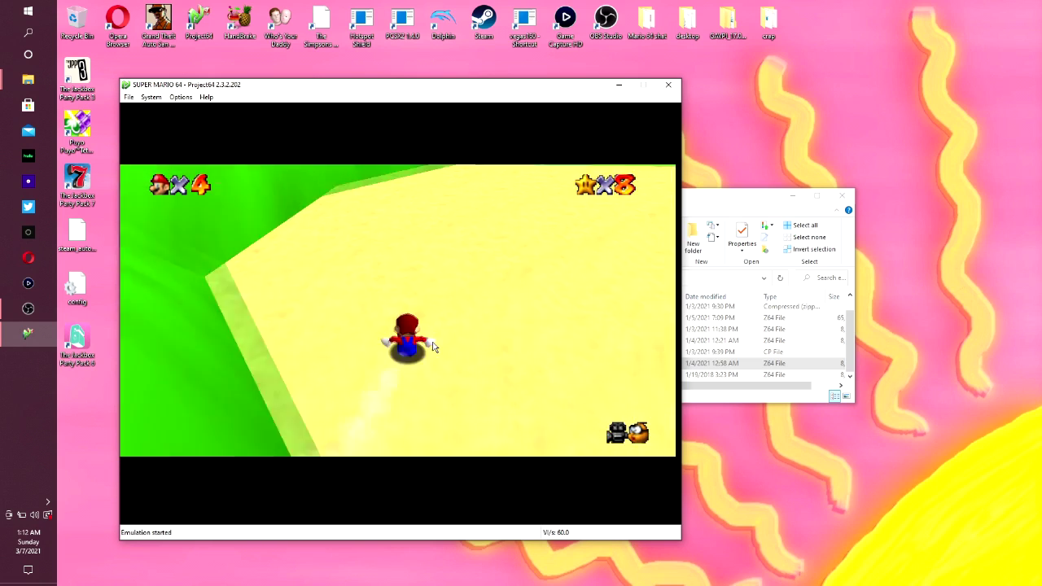
key("Up")
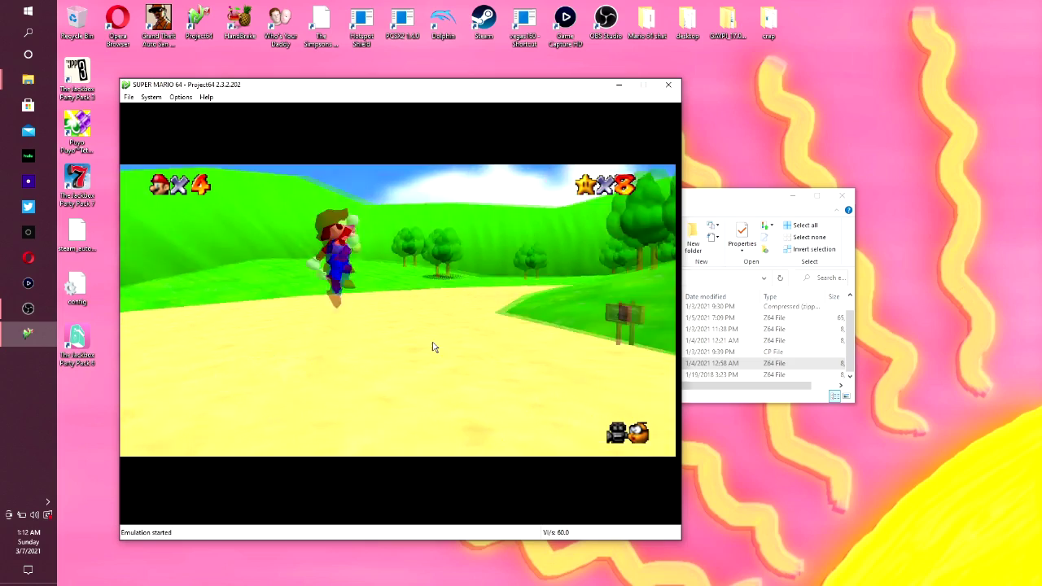
key("Up")
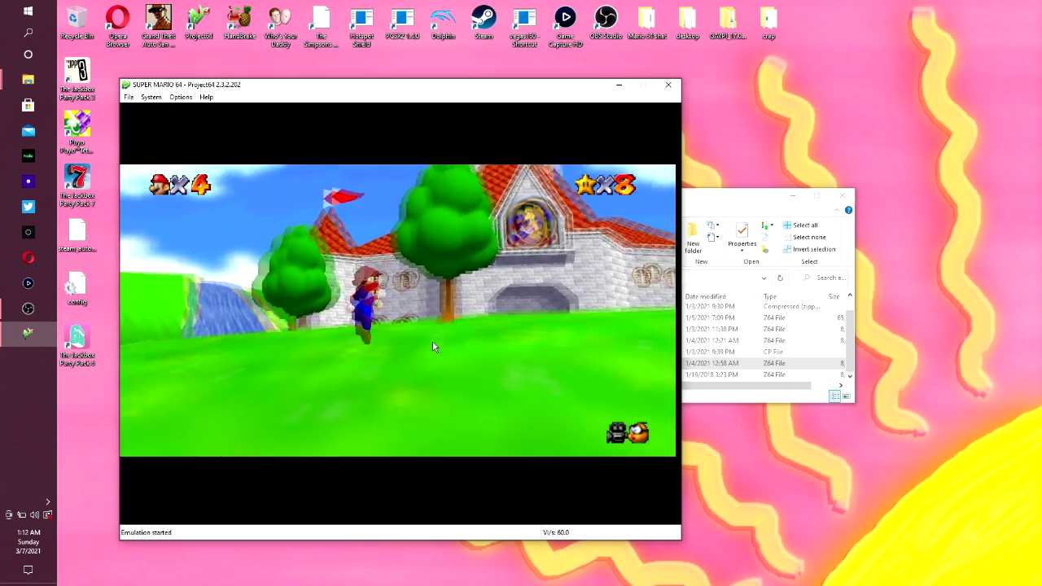
key("Up")
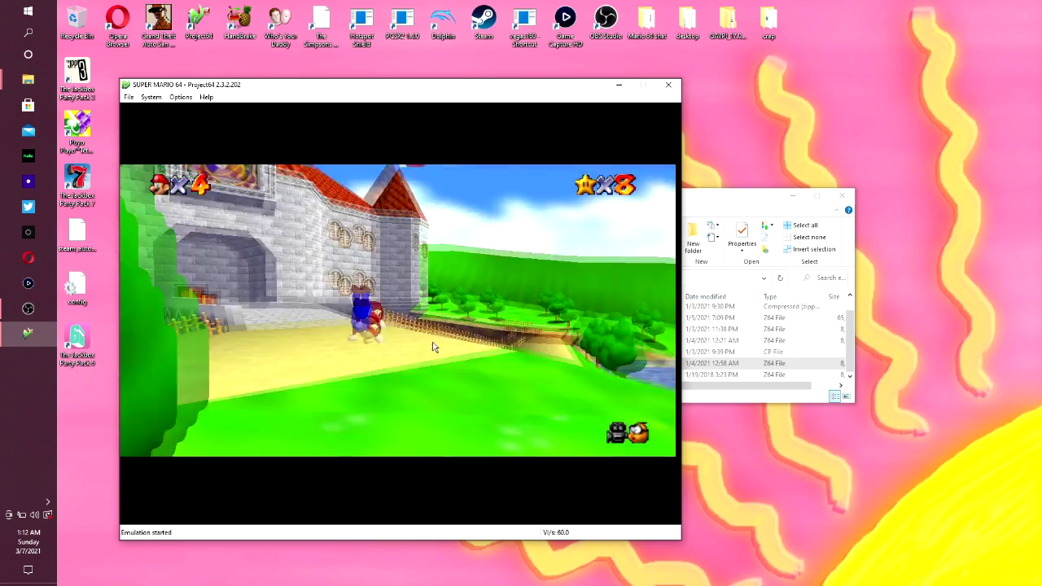
- Run Mario along the fenced path beside the moat and across the wooden bridge
key("Up")
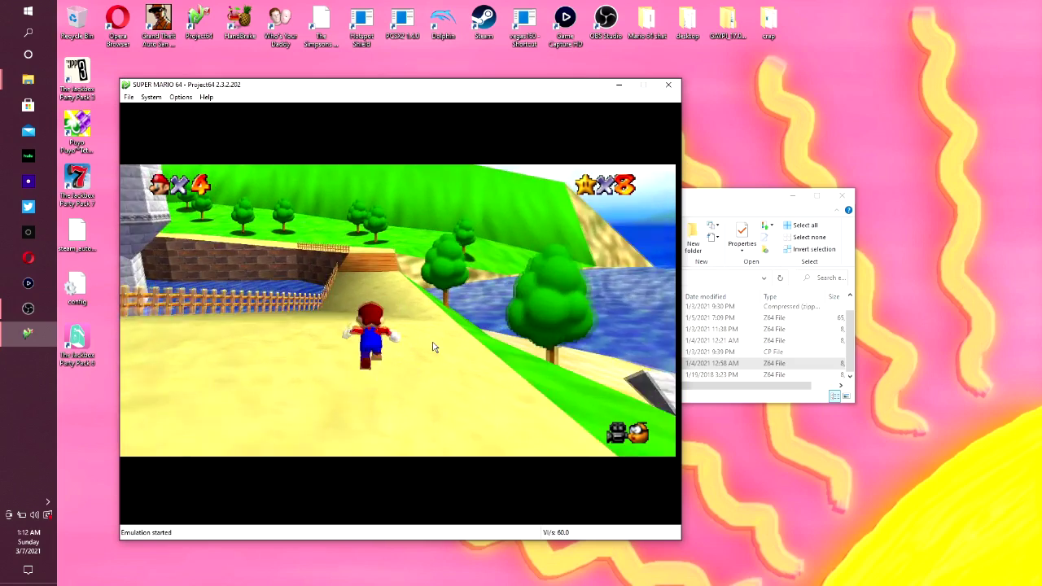
key("Up")
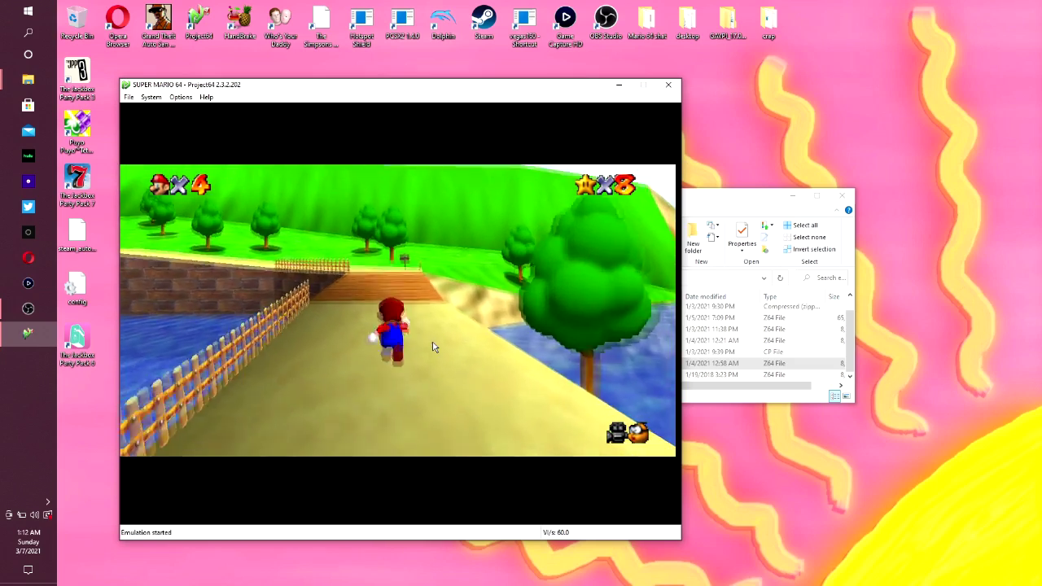
key("Up")
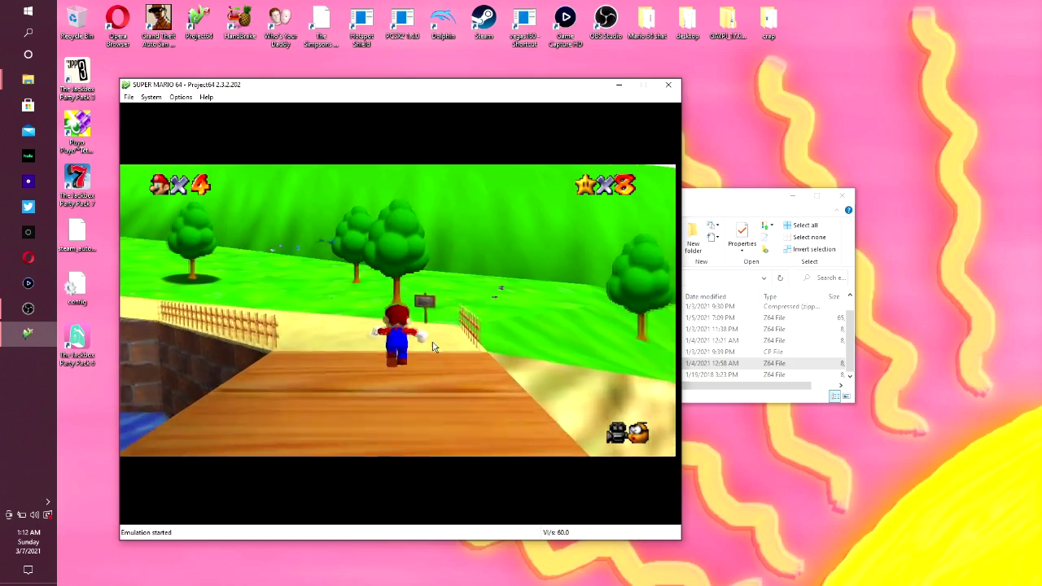
key("Down")
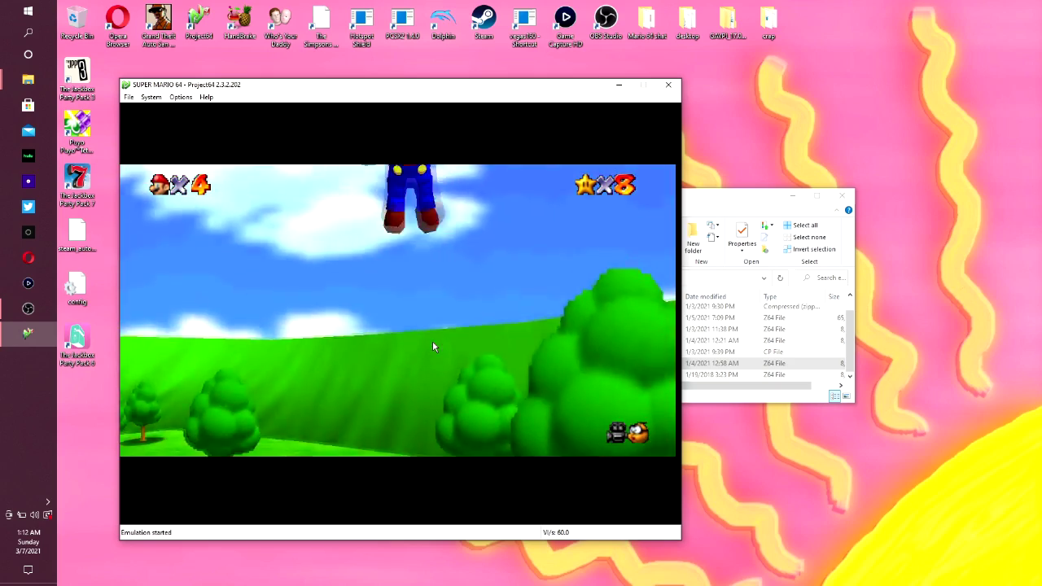
- Turn Mario around at the wooden bridge and run him back up the dirt path to the castle courtyard
key("Up")
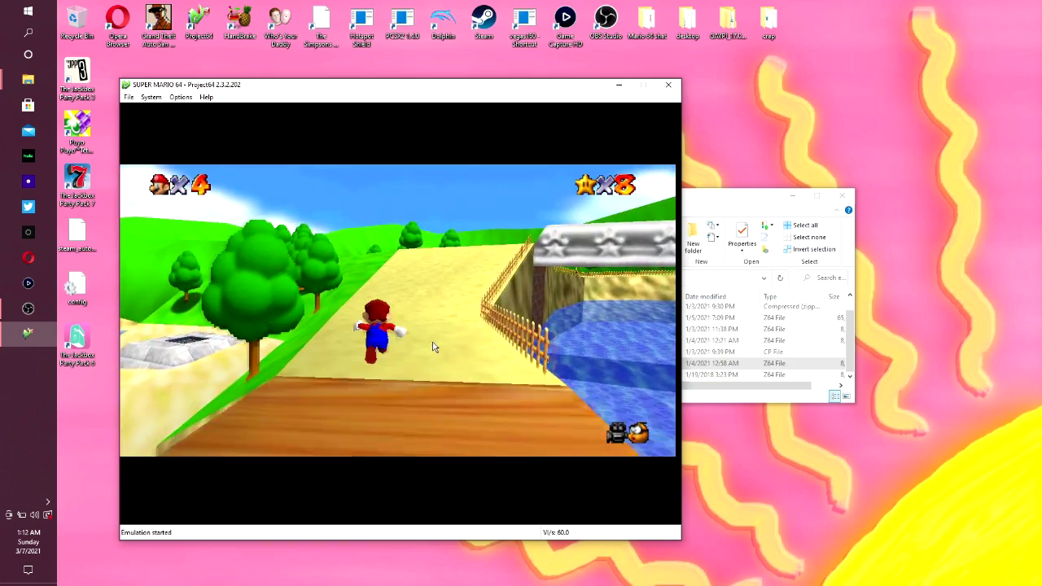
key("Up")
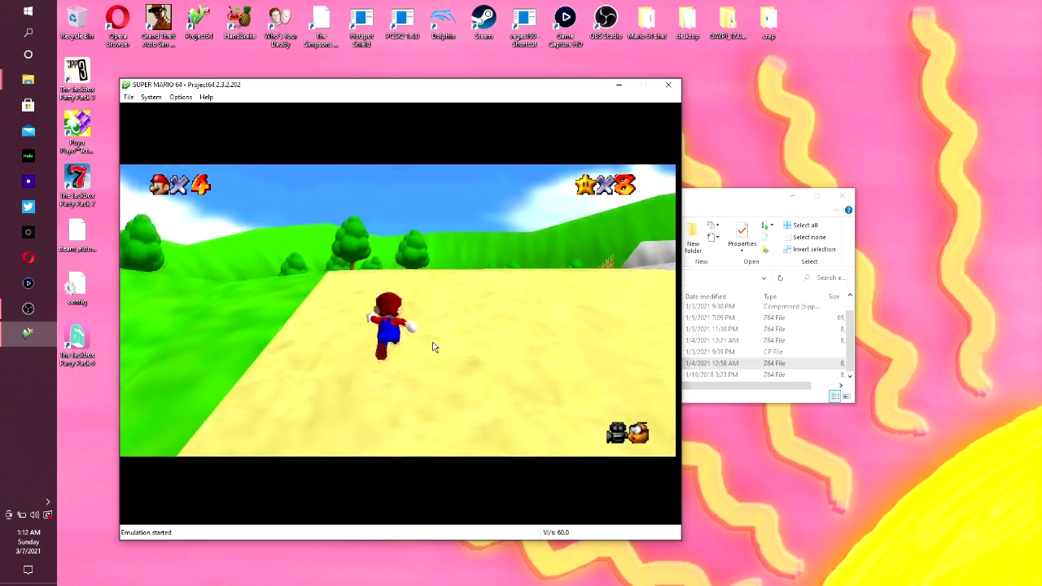
key("x")
key("Up")
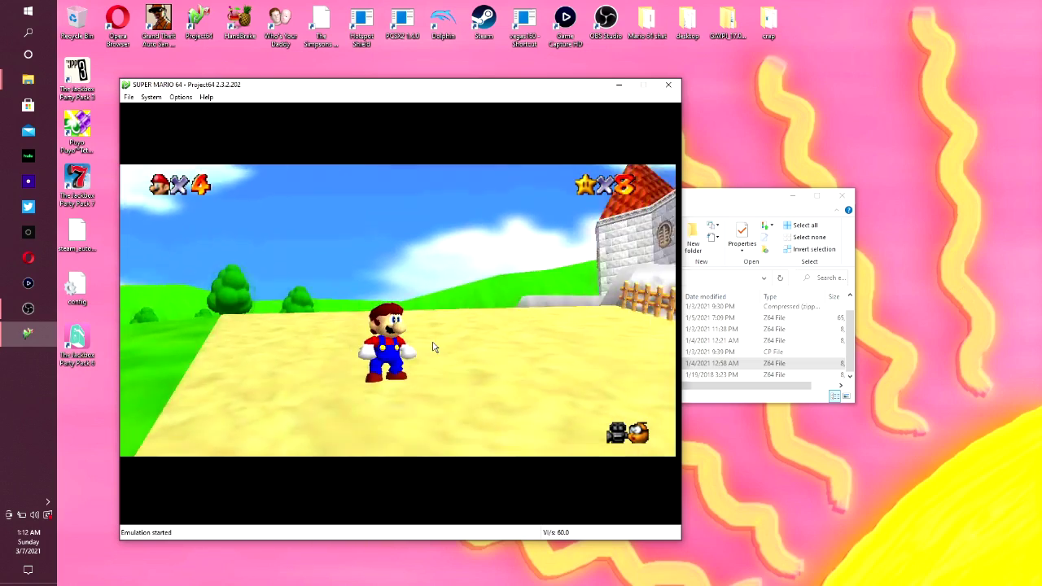
key("Up")
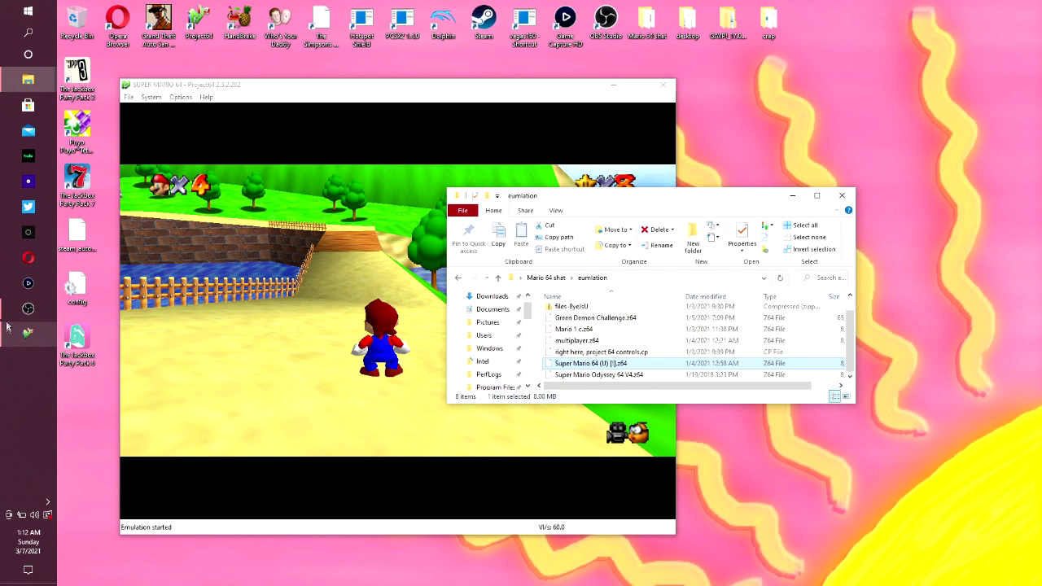
- Switch to OBS Studio, stop the current recording and minimize the OBS window
left_click(27, 310)
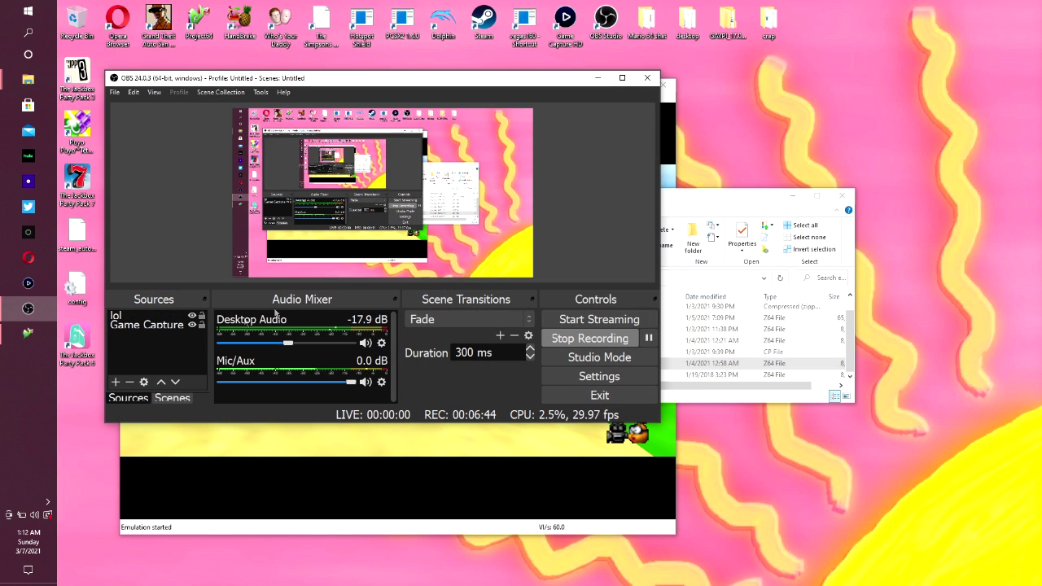
left_click(562, 340)
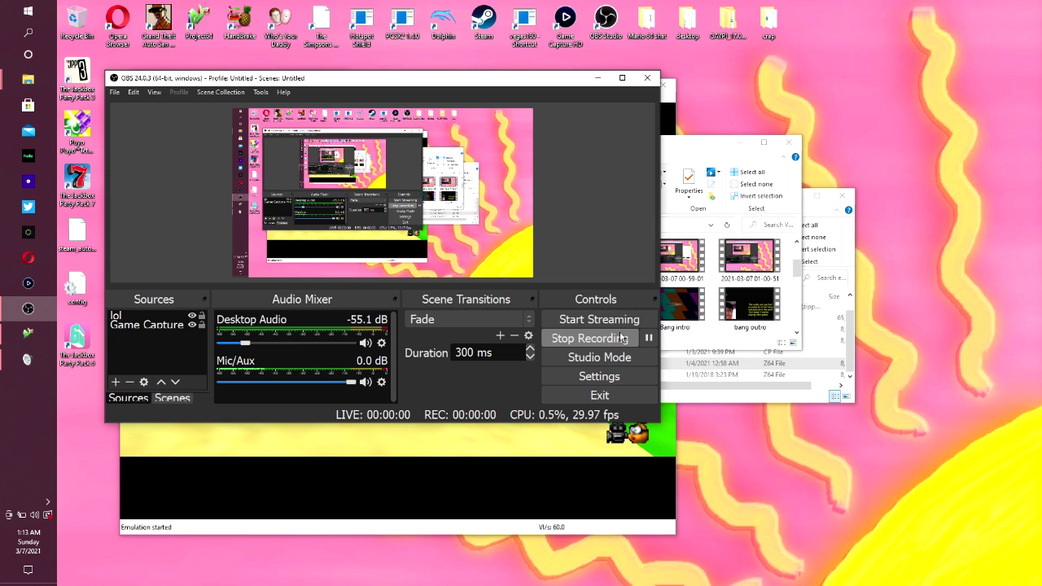
left_click(597, 79)
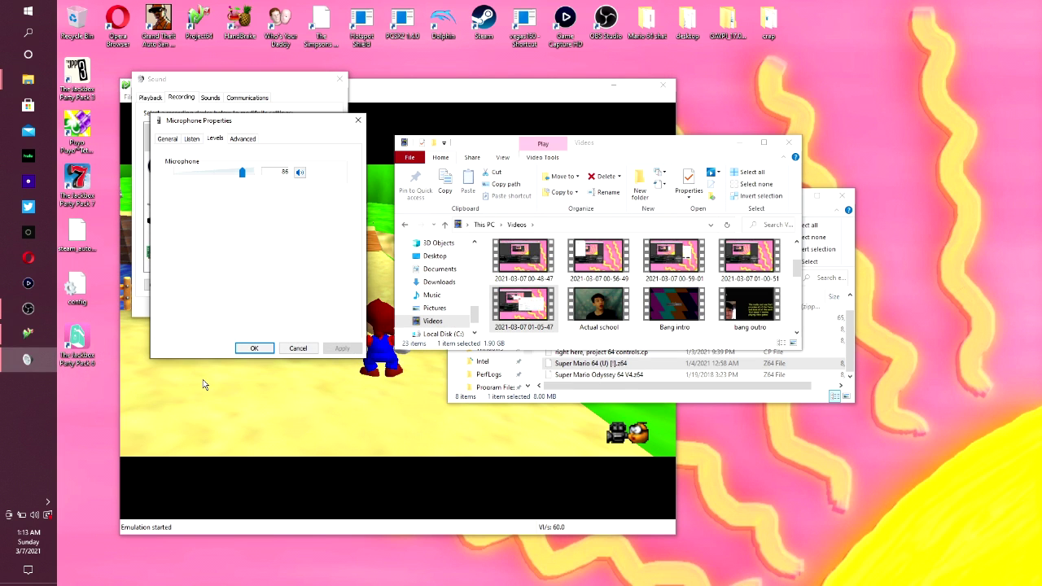
- Close the Microphone Properties and Sound dialogs and return to the running game in Project64
left_click(355, 122)
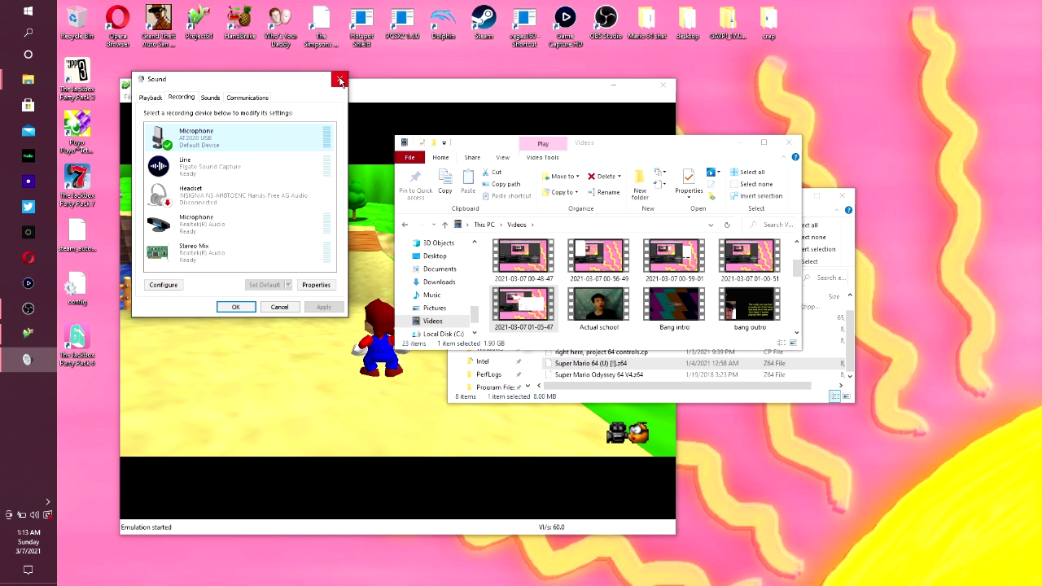
left_click(340, 79)
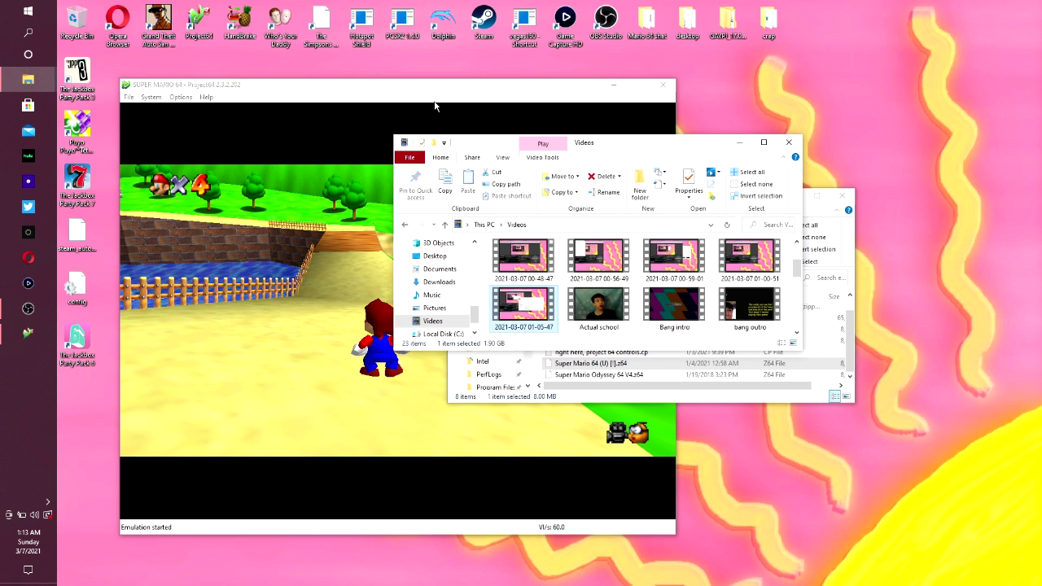
left_click(433, 94)
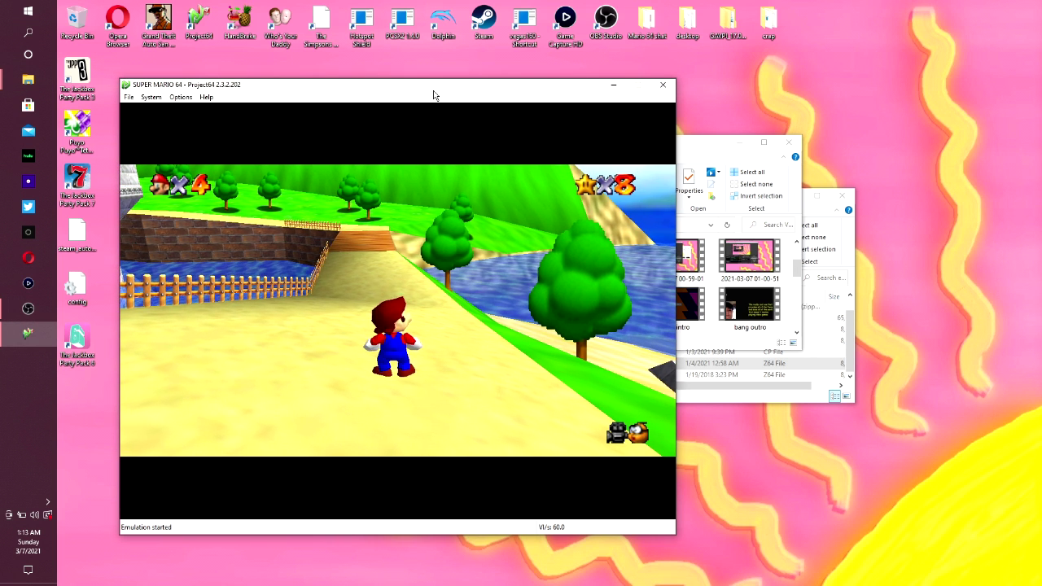
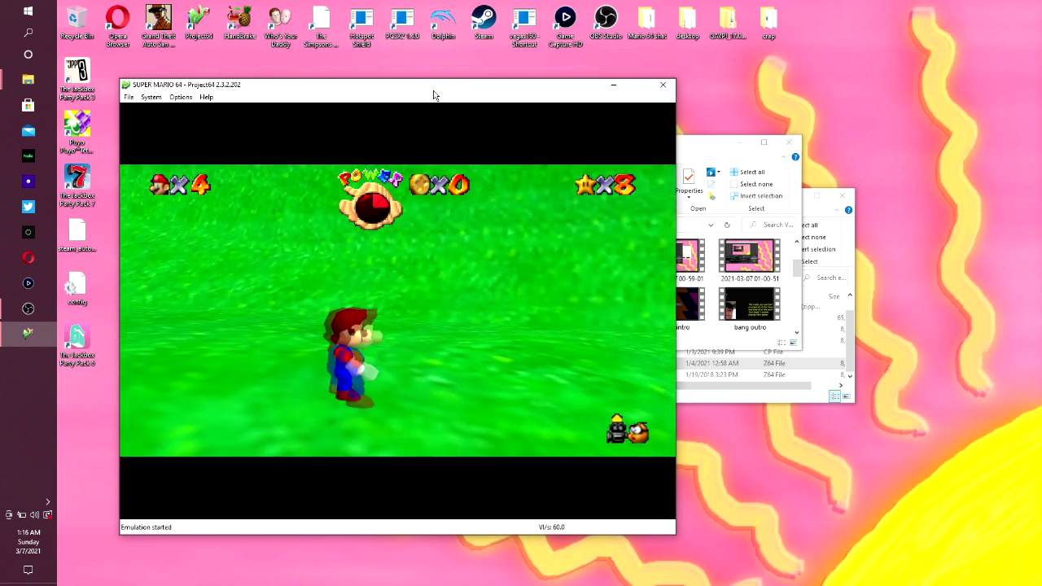
- Look through the Videos folder in File Explorer and bring OBS Studio to the front
left_click(726, 348)
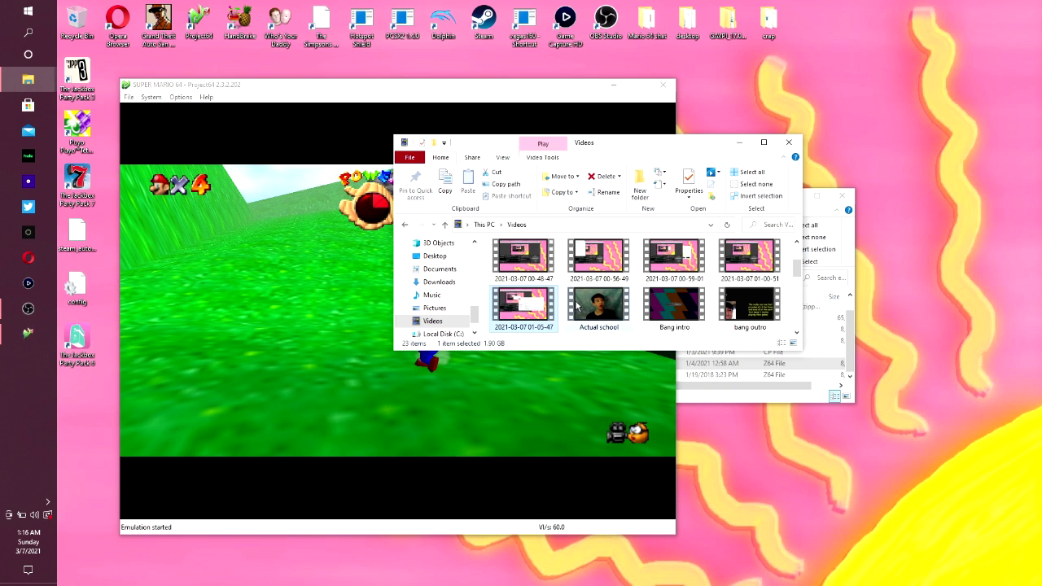
left_click(603, 310)
left_click(445, 320)
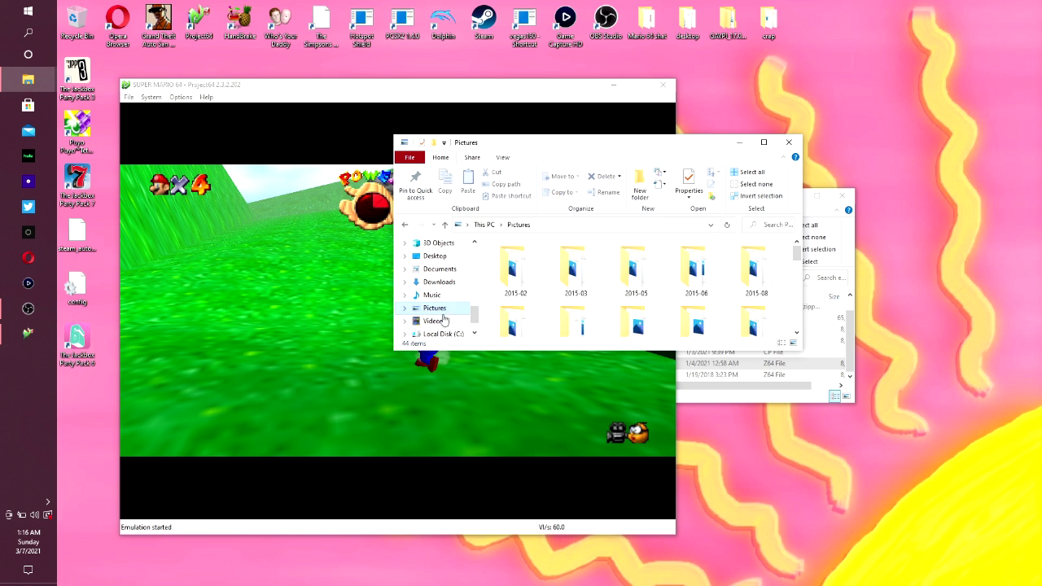
scroll(548, 323, "down", 1)
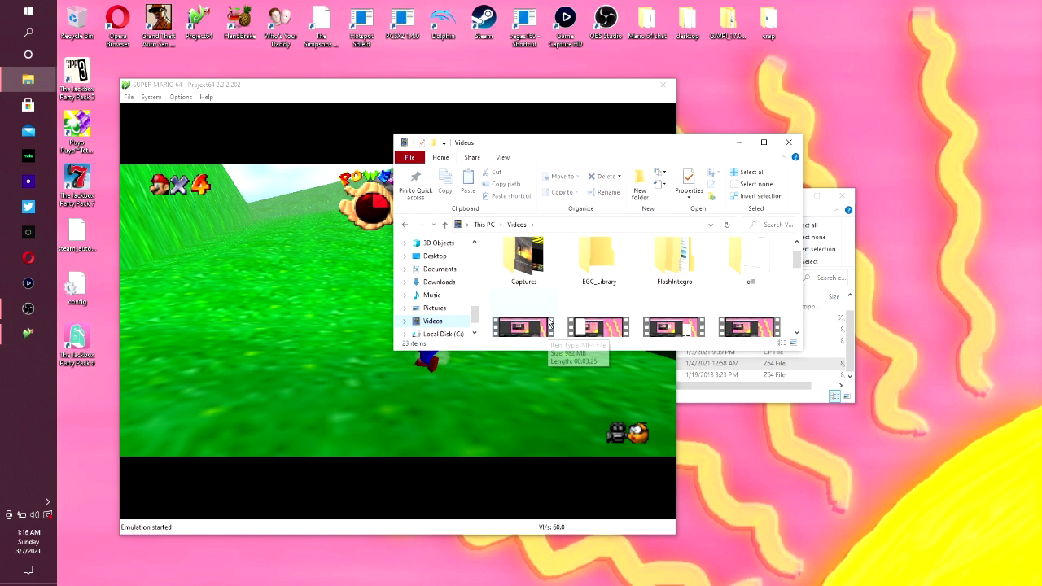
left_click(28, 309)
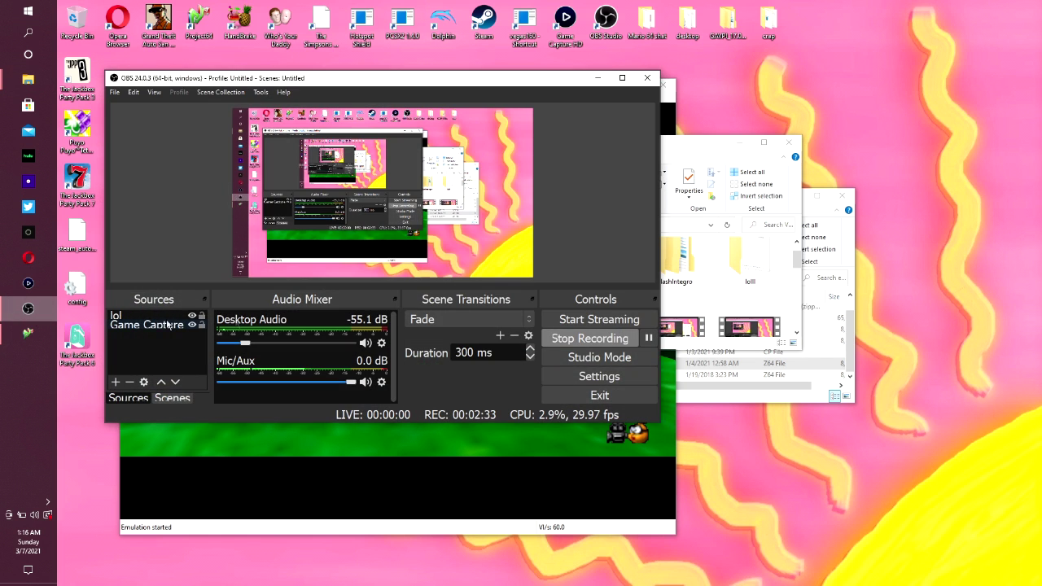
- Return to Project64 and run Mario through the brown rocky valley past the Bob-ombs and the stone pillar
left_click(27, 334)
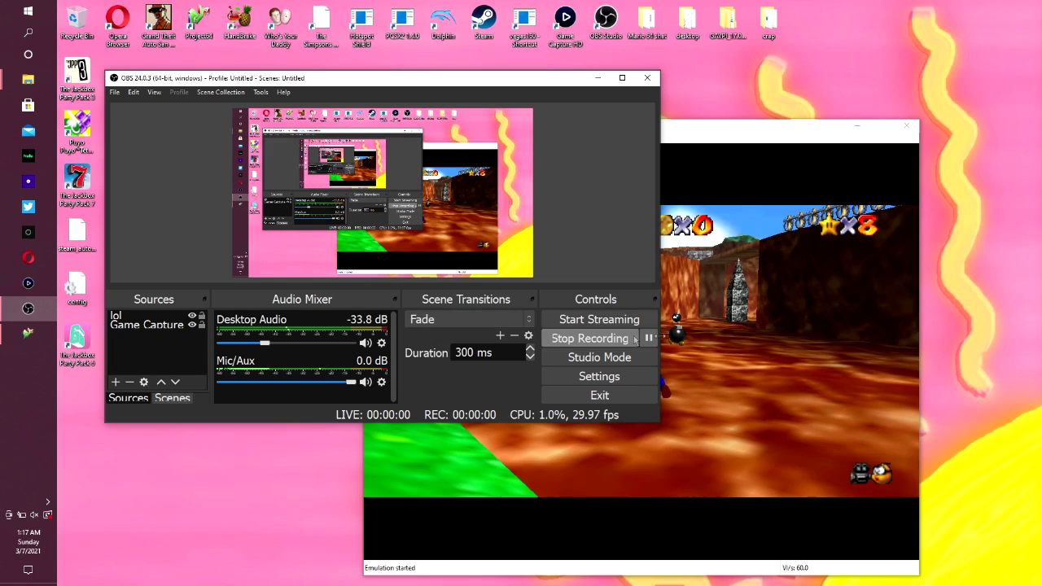
key("Up")
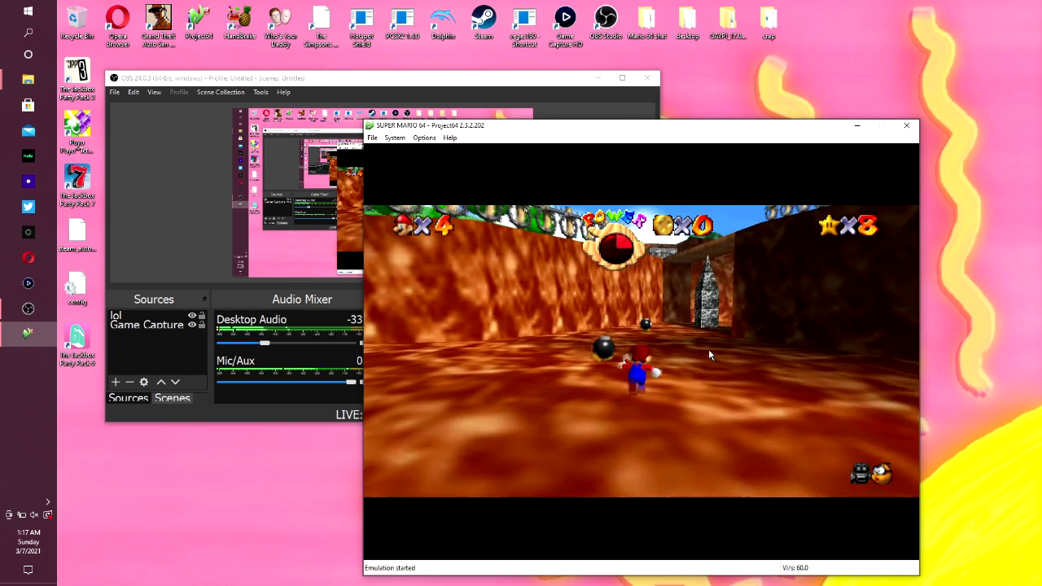
key("Up")
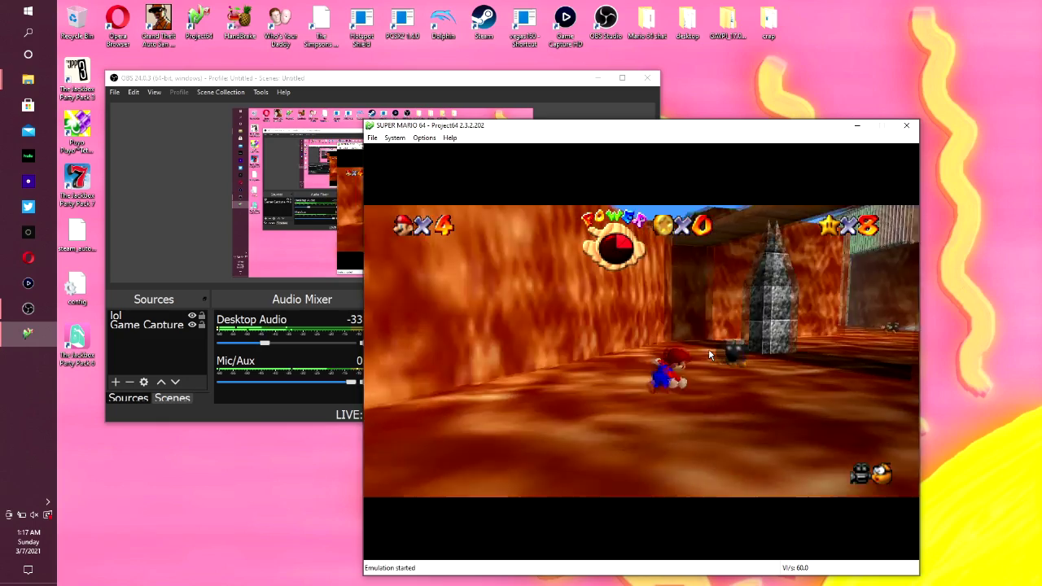
key("Up")
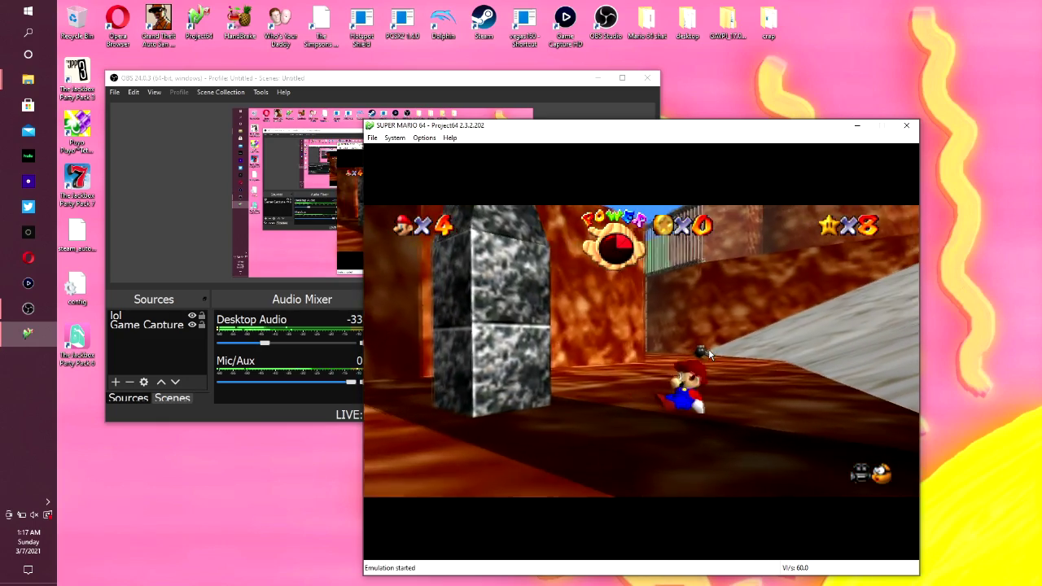
- Run Mario through the brown rocky valley past the Bob-ombs to the barred stone gate, picking up the coin there
key("Up")
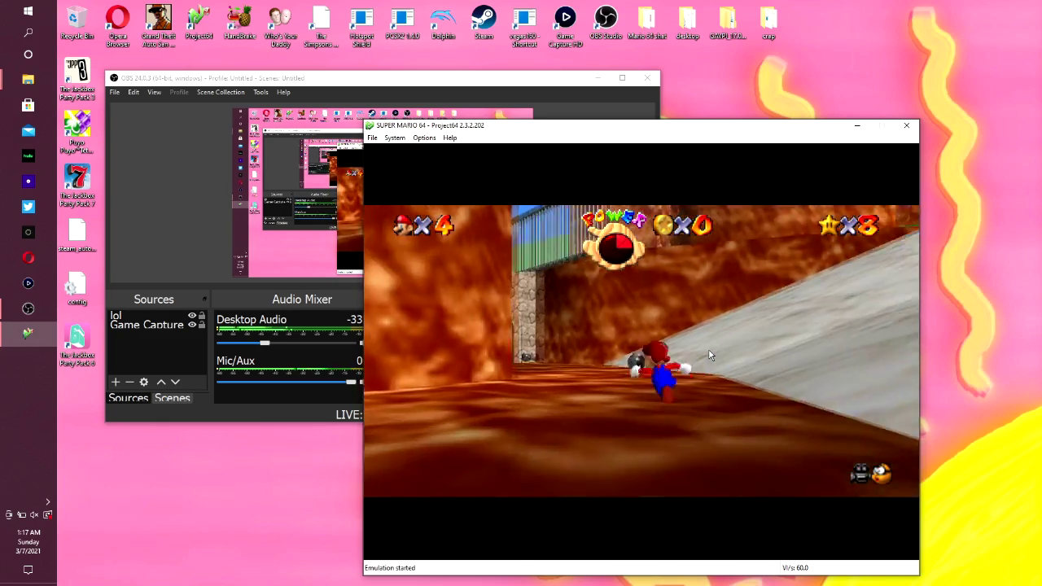
key("Left")
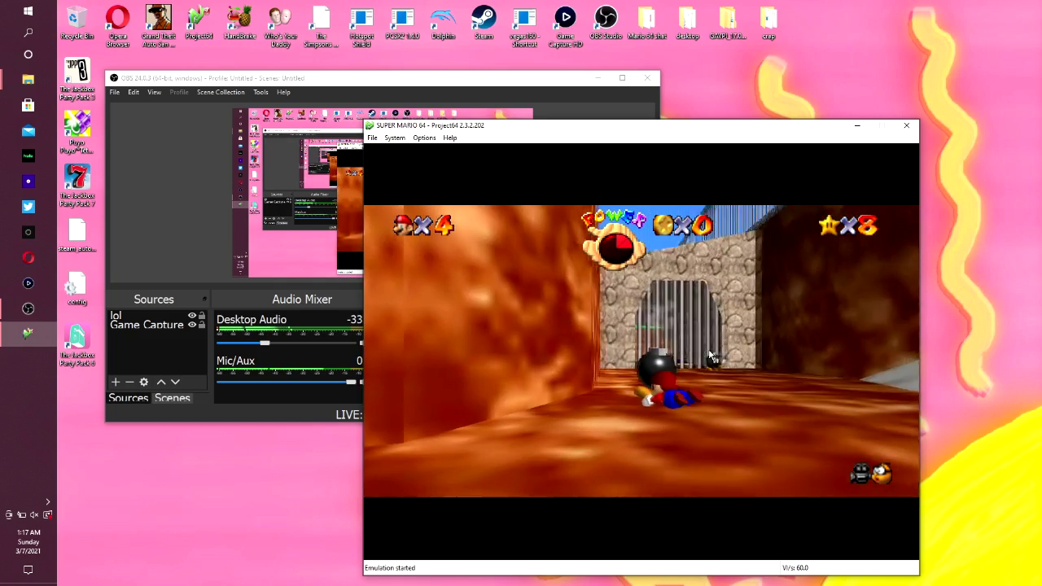
key("Up")
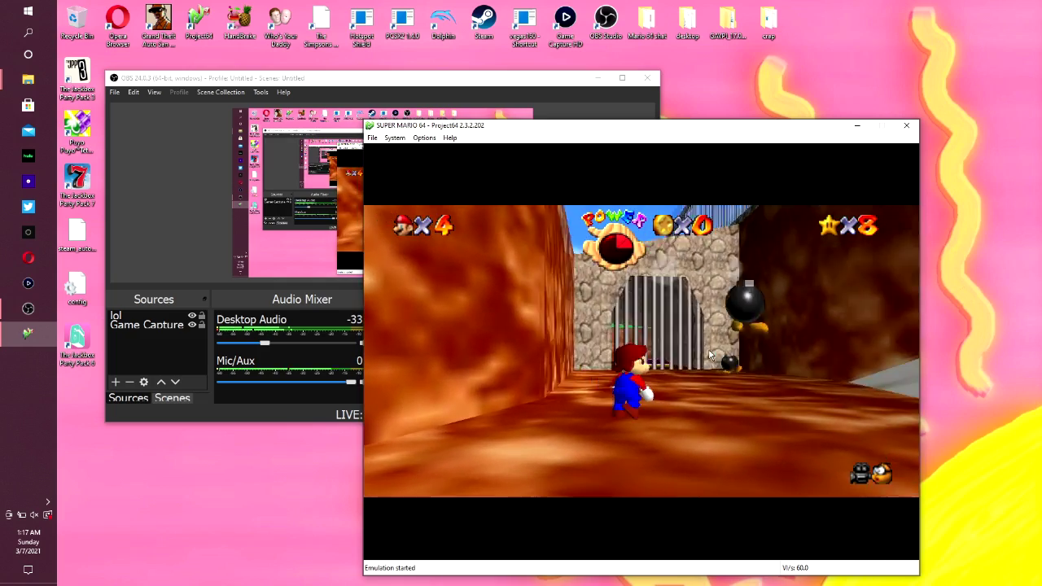
key("Up")
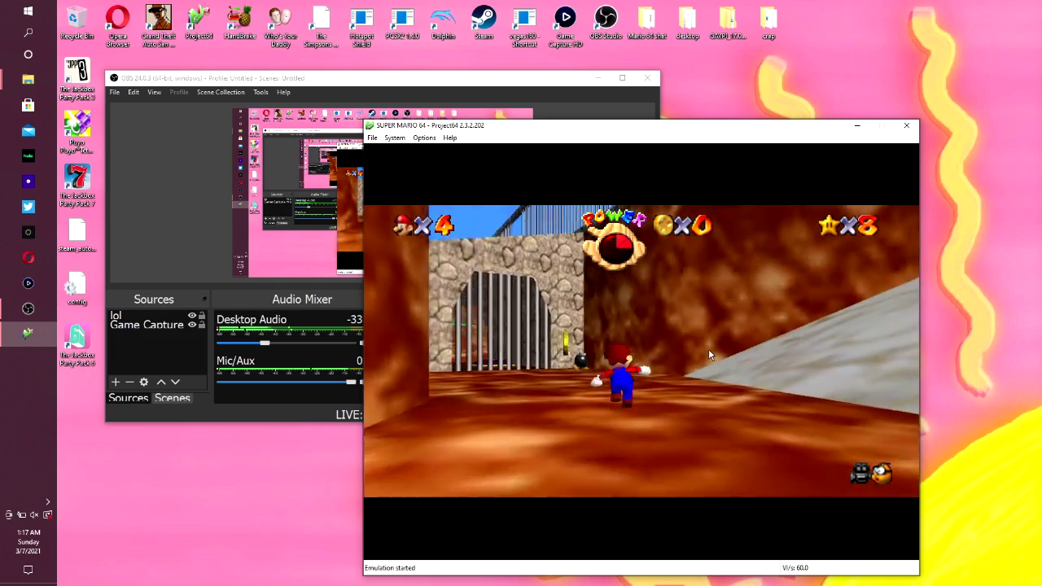
key("Left")
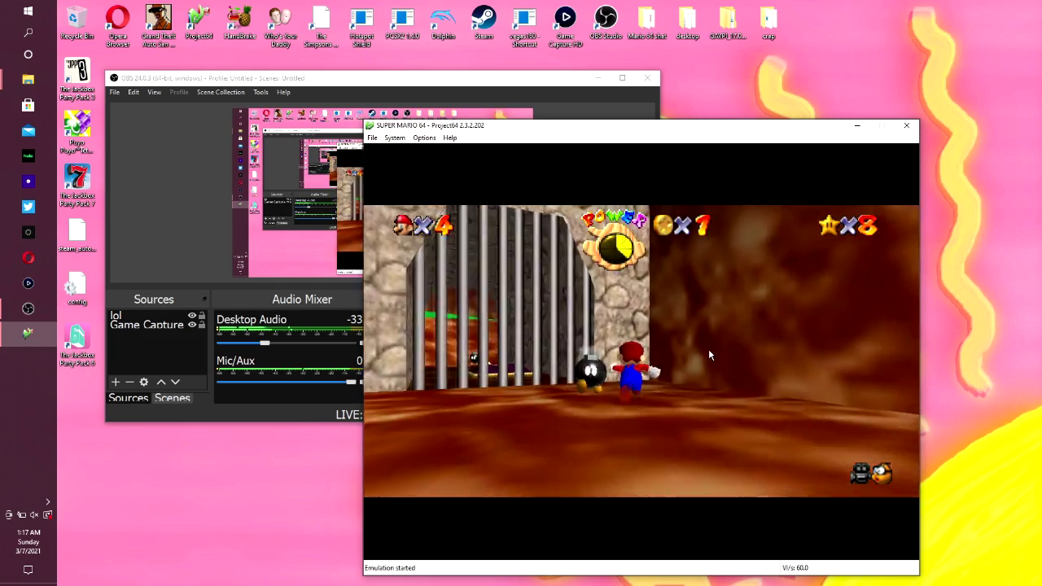
key("Left")
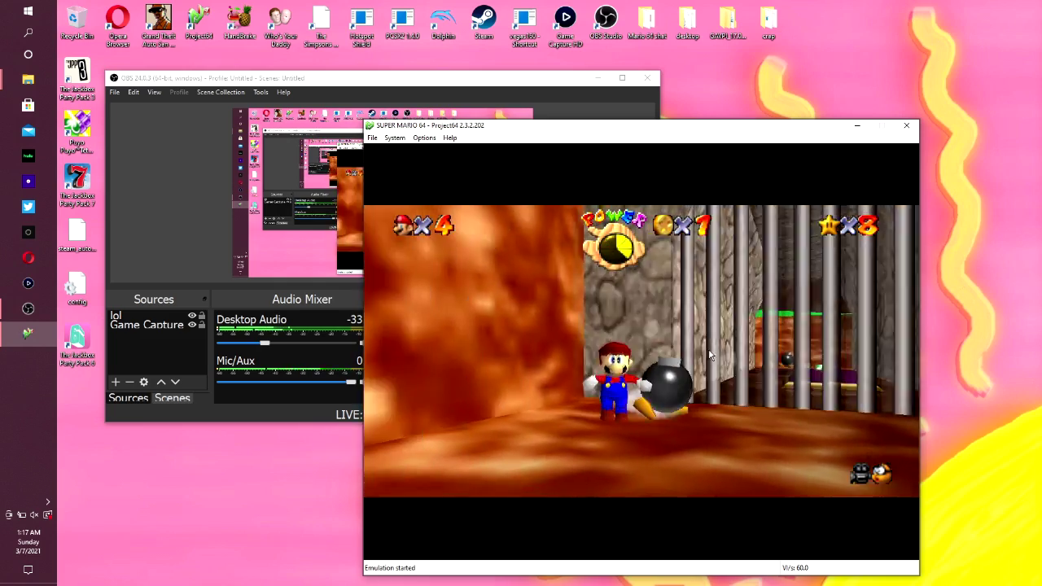
- Run Mario back from the gate past the stone pillar and fight the Bob-ombs outside the wooden frame
key("Left")
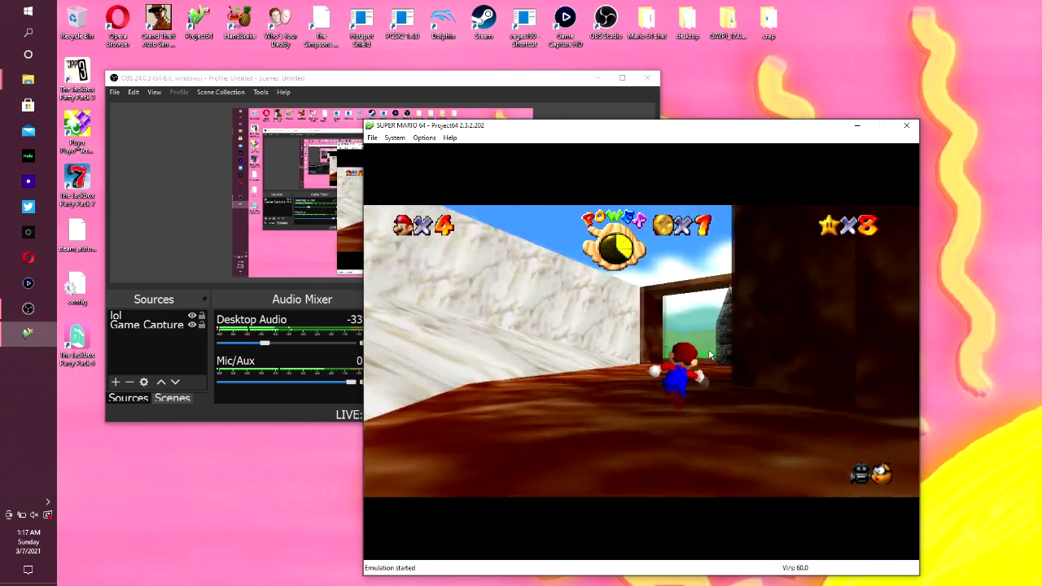
key("Up")
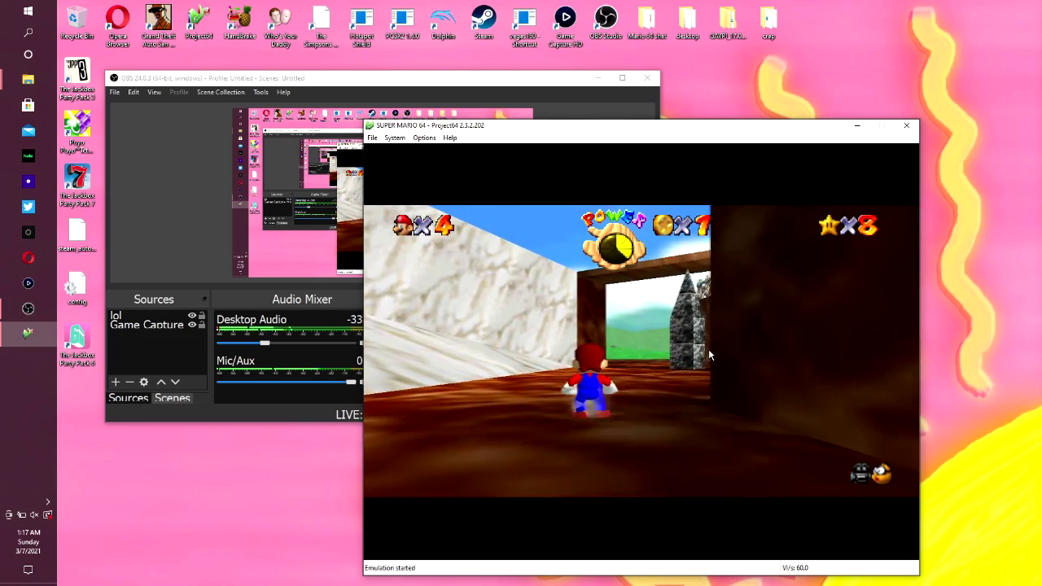
key("x")
key("Up")
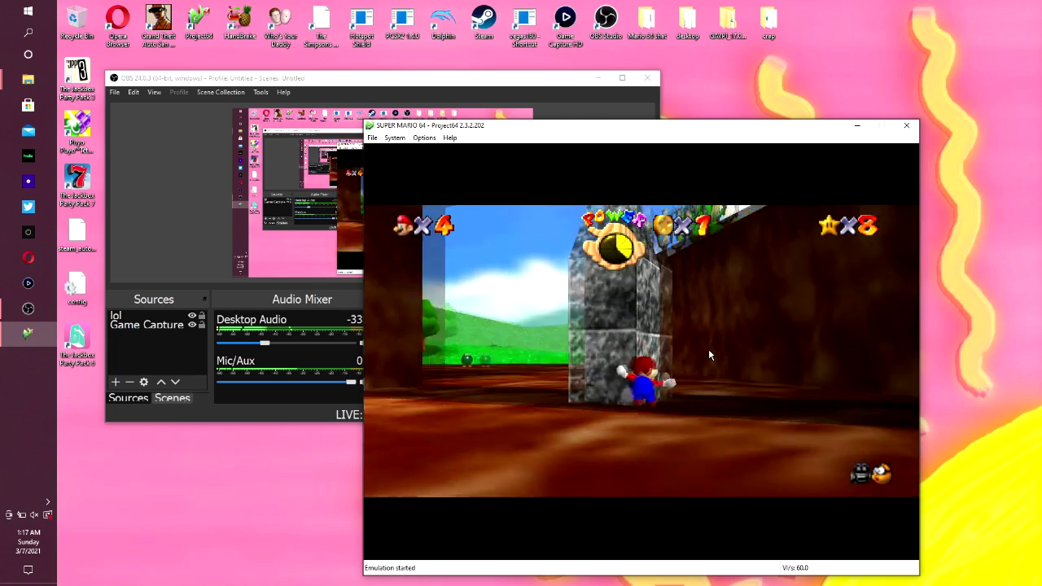
key("Up")
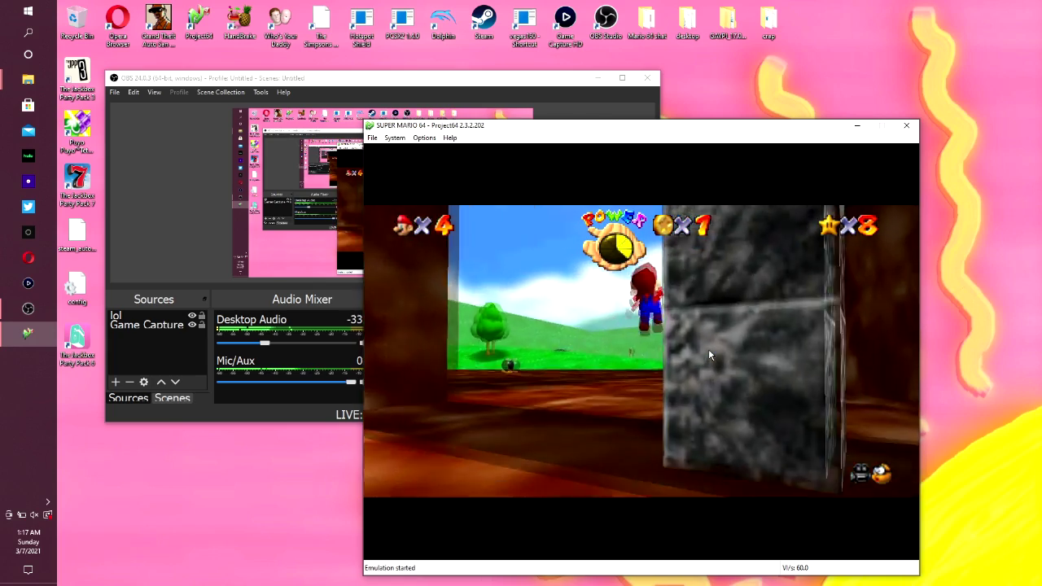
key("Down")
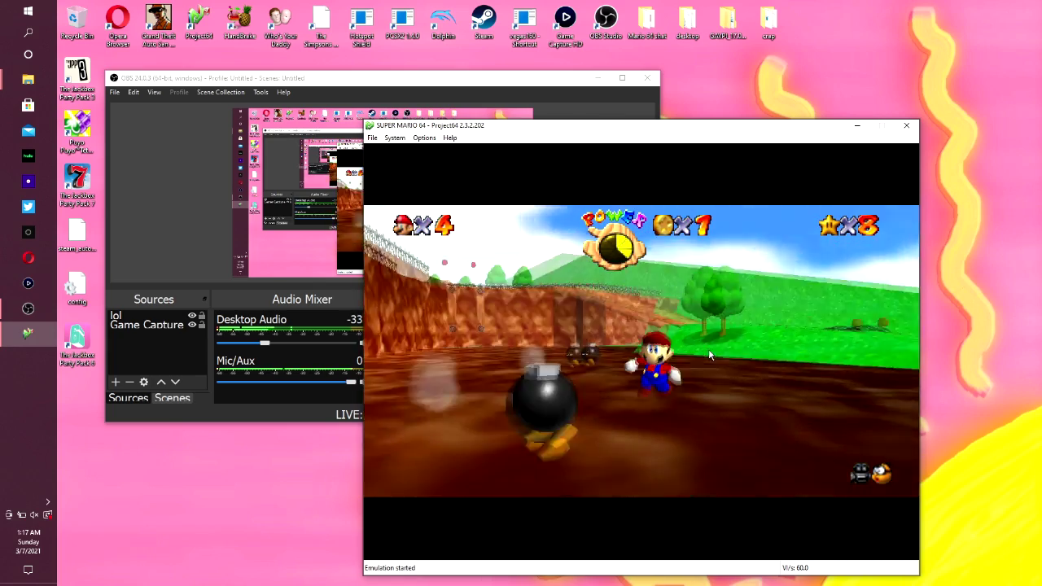
key("Left")
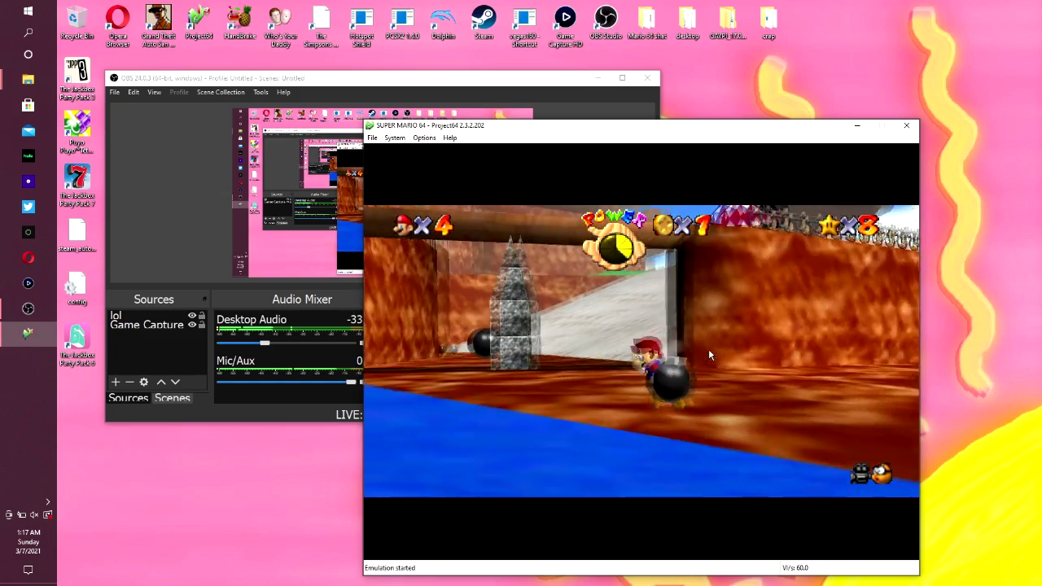
key("Right")
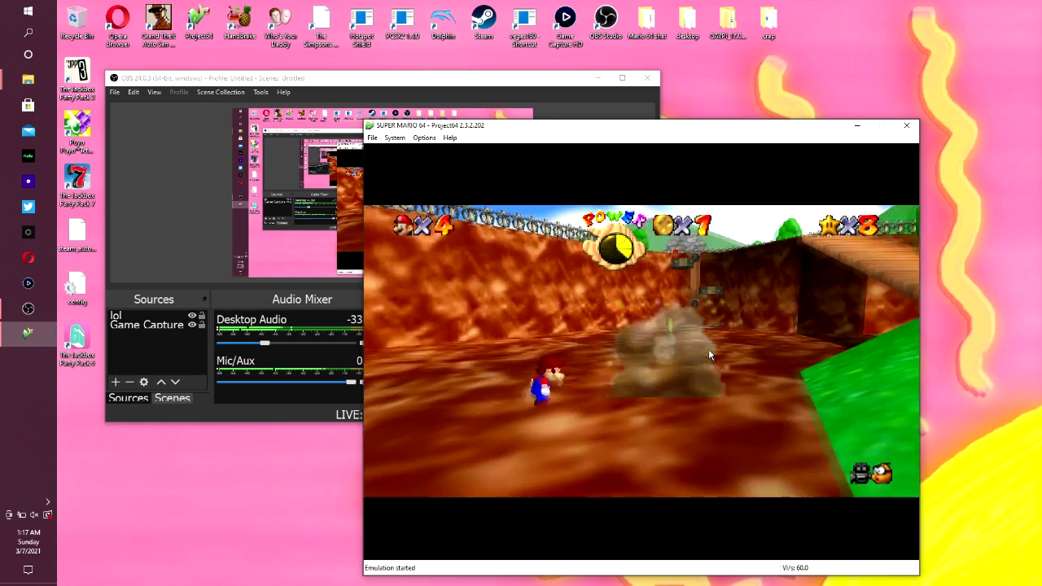
- Switch the game to full screen and run Mario over the wooden bridge and along the fenced dirt path past the checkered blocks
key("alt+Return")
key("Up")
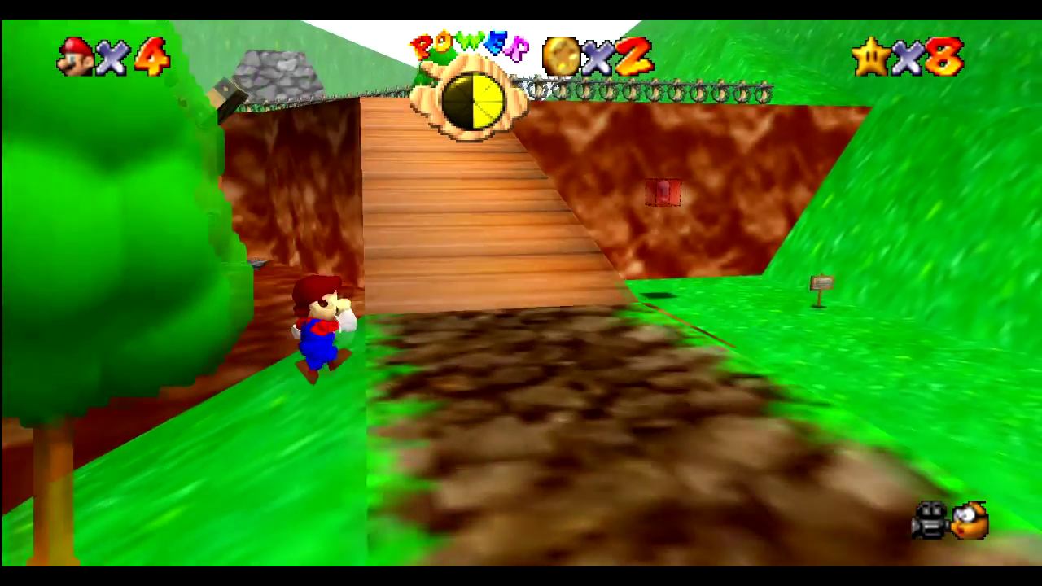
key("Up")
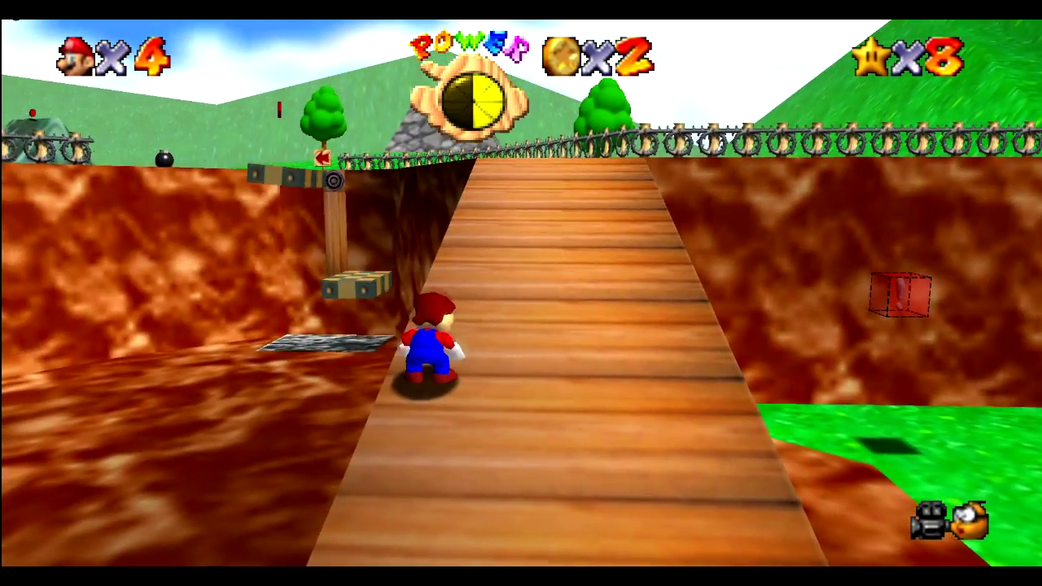
key("Up")
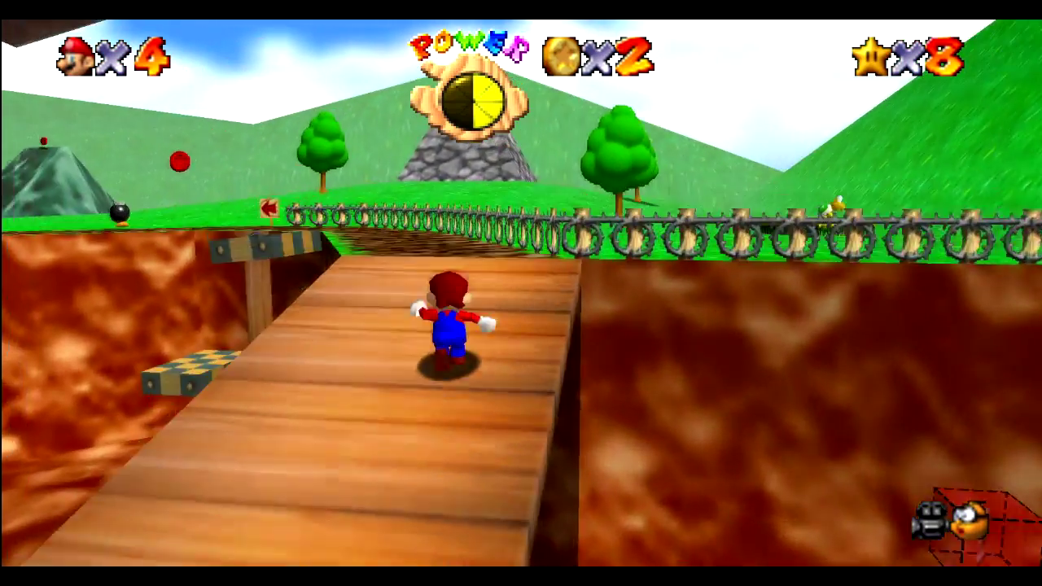
key("Up")
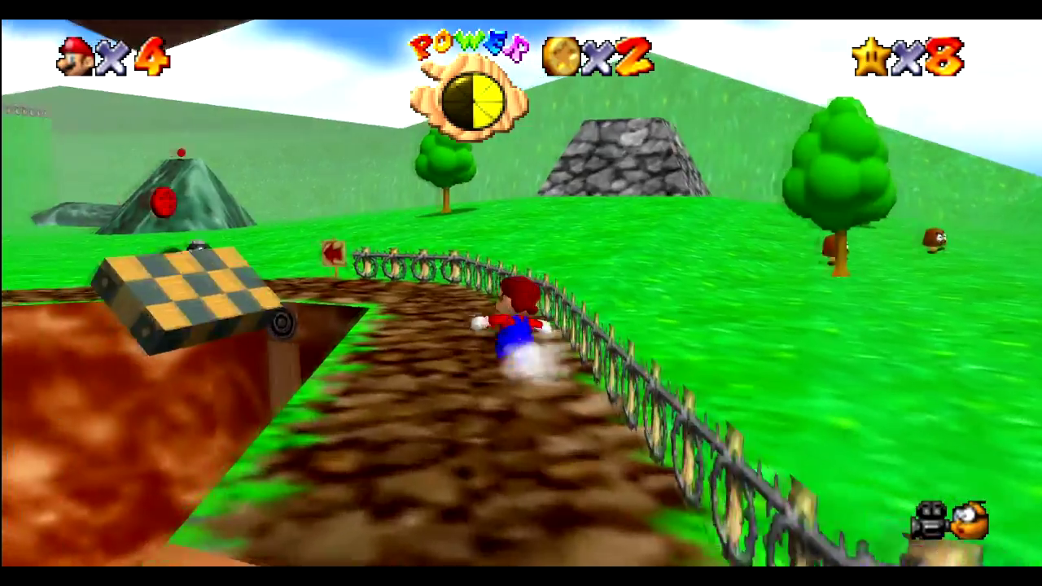
key("Up")
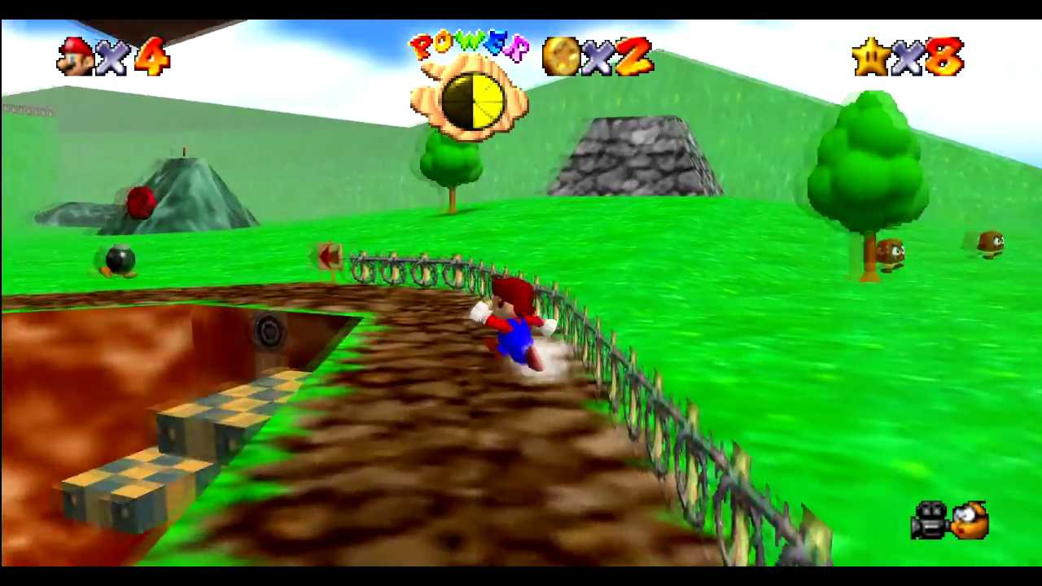
key("Up")
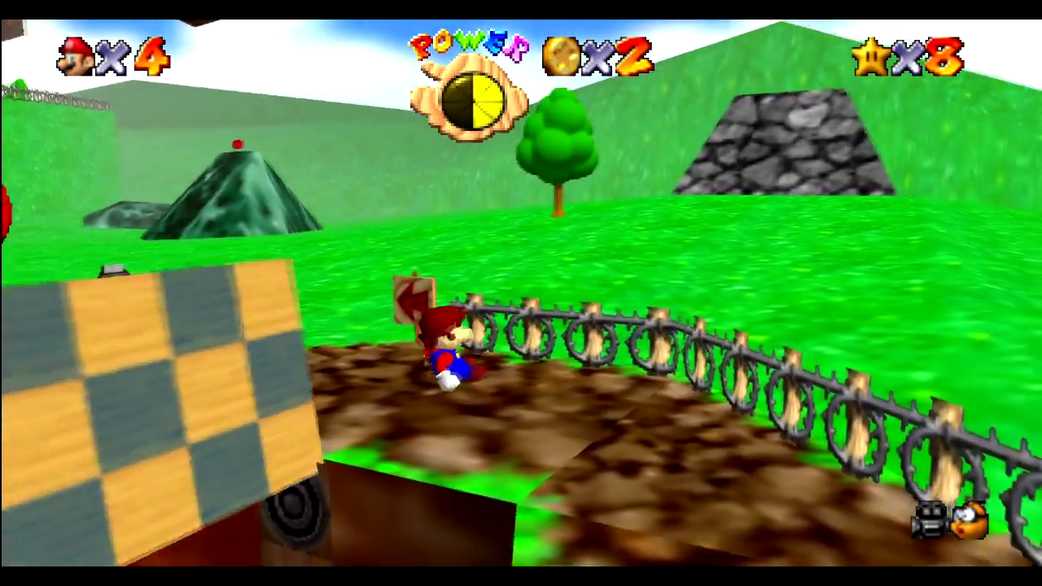
key("Up")
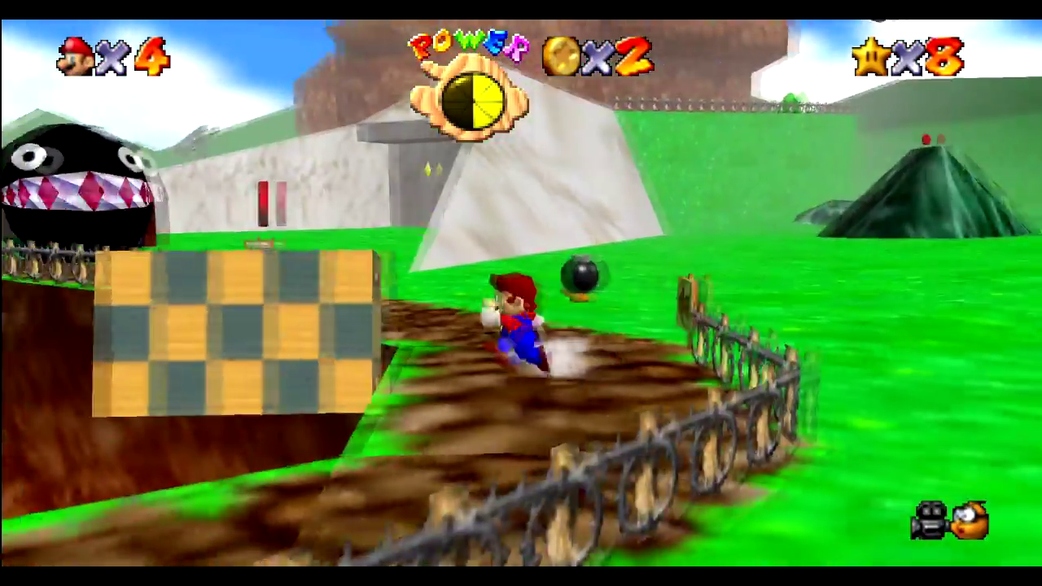
key("Up")
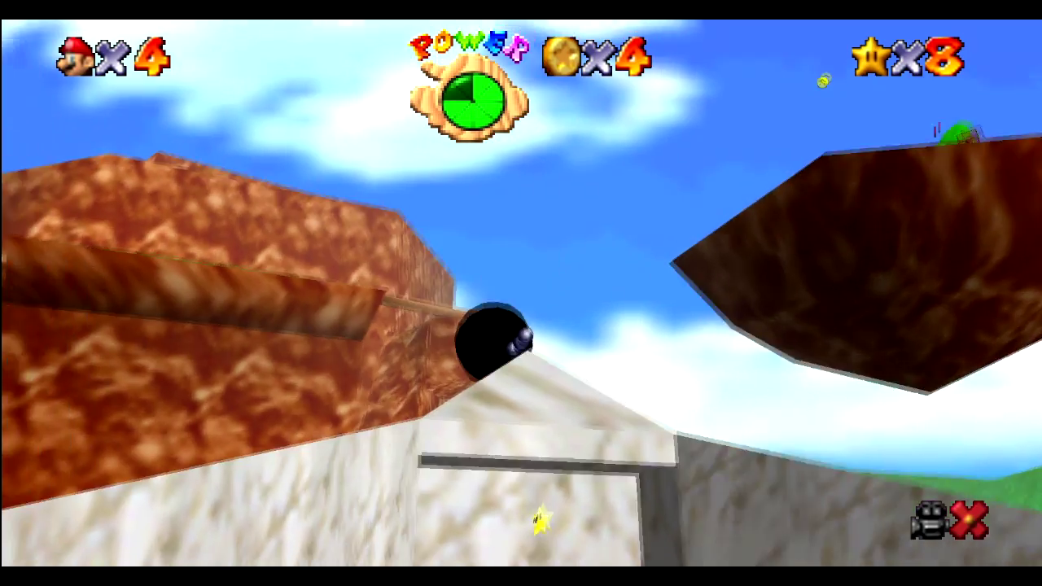
- Enter Course 2, Whomp's Fortress, and run Mario up the stone ramp with the yellow arrows, collecting the coins on it
key("Up")
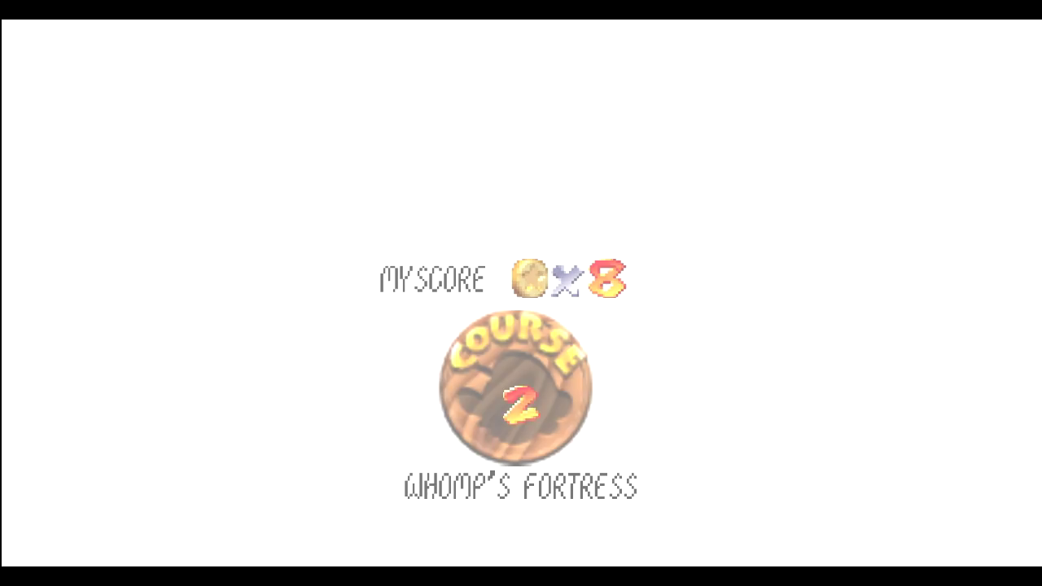
key("Return")
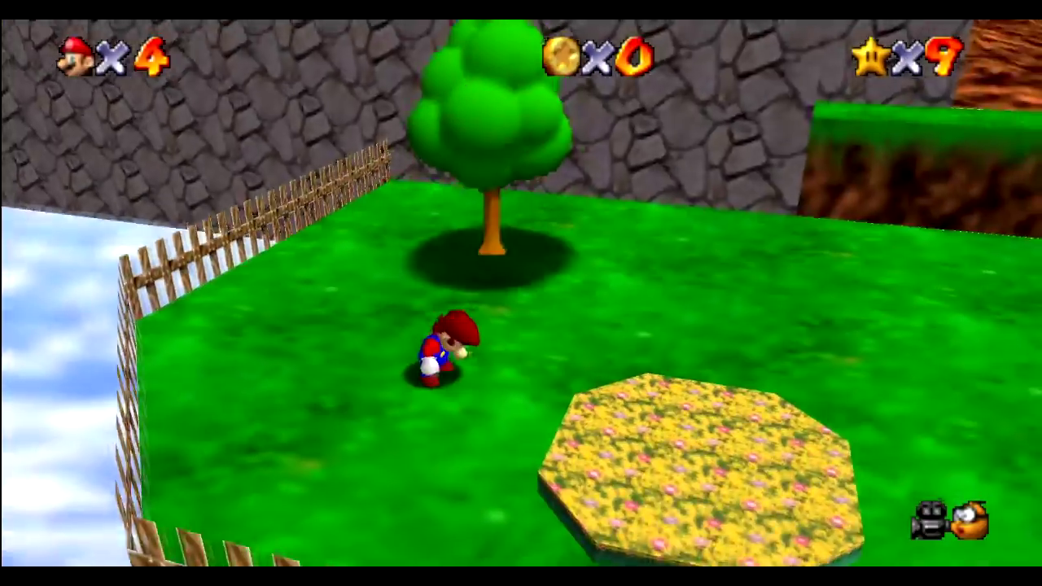
key("Up")
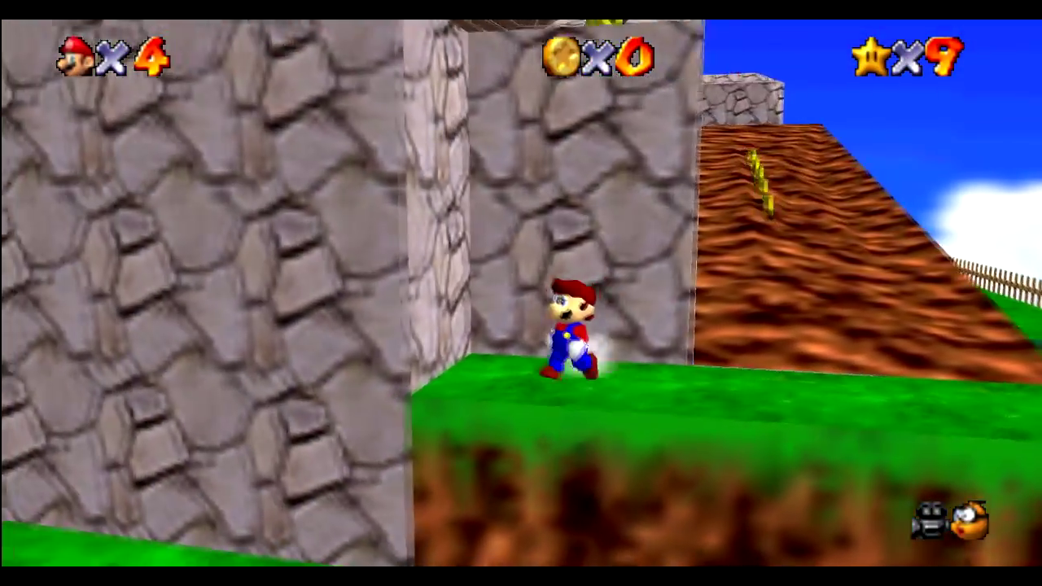
key("x")
key("Up")
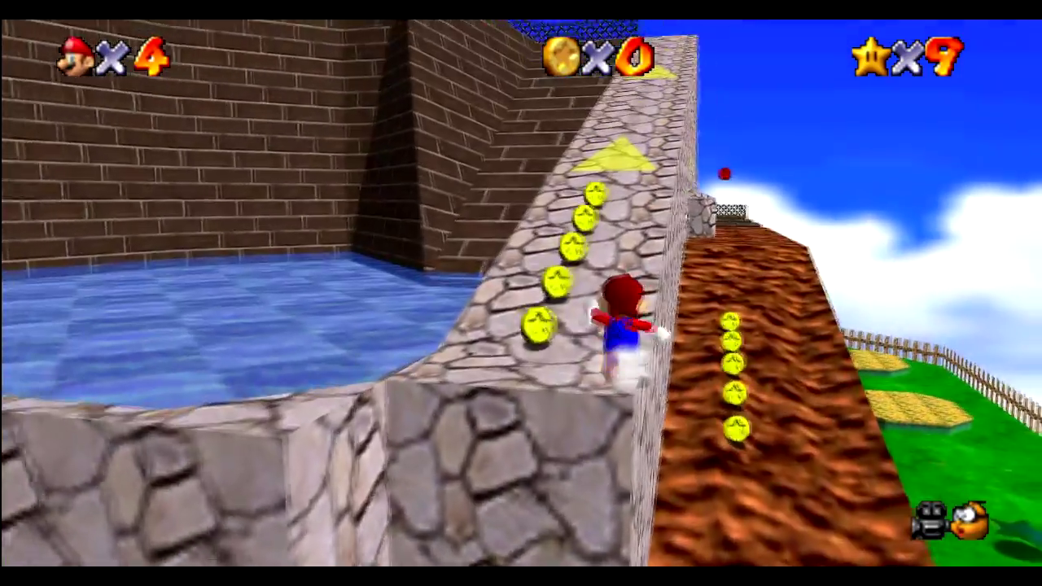
key("Up")
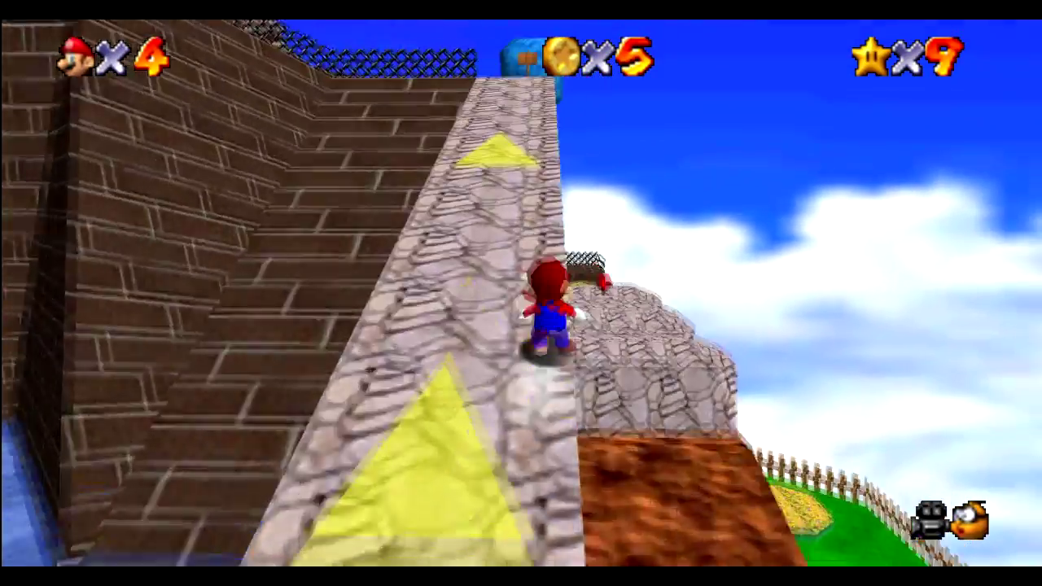
- Return the game to windowed mode while Mario climbs the ramp, and switch to OBS Studio
key("alt+Return")
key("Up")
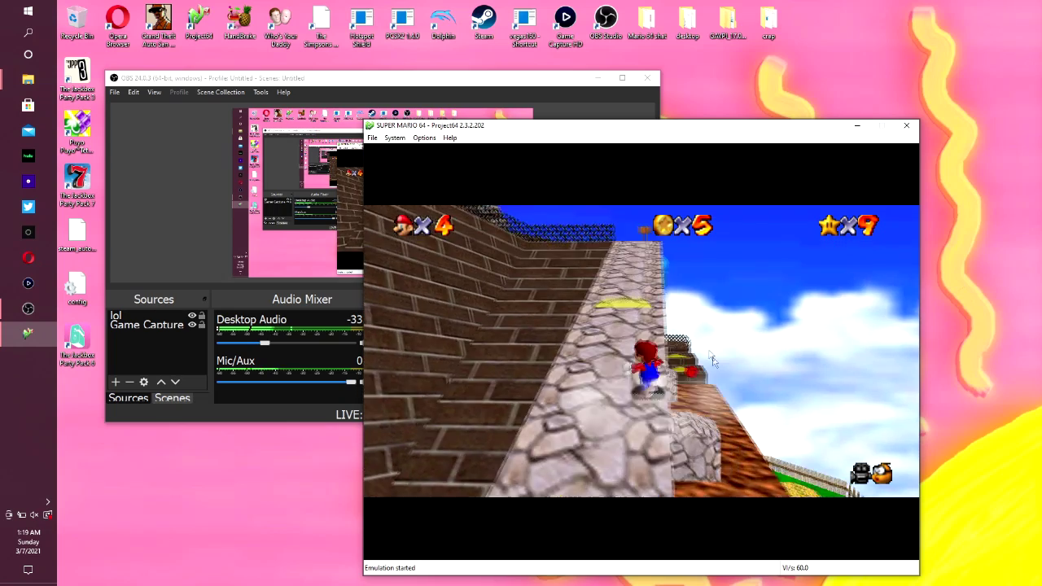
left_click(352, 306)
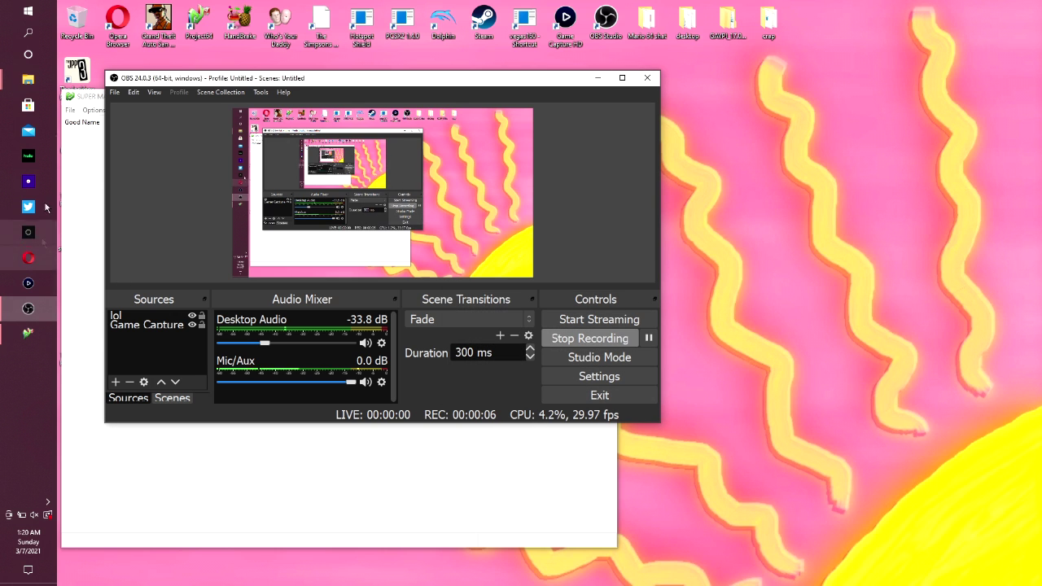
- Close the Videos window in File Explorer and open the eumlation folder inside Mario 64 shat
mouse_move(27, 81)
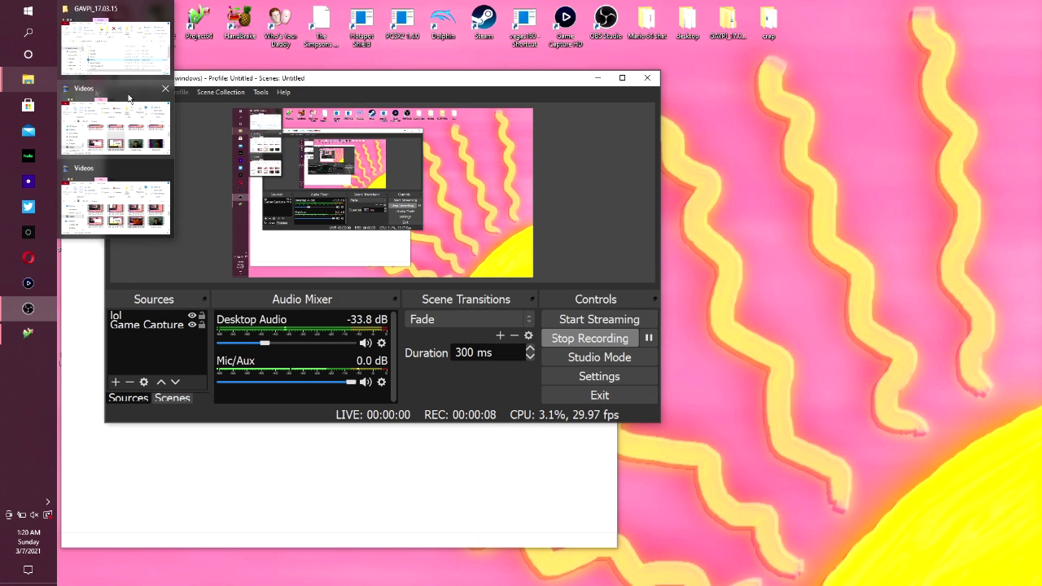
left_click(164, 88)
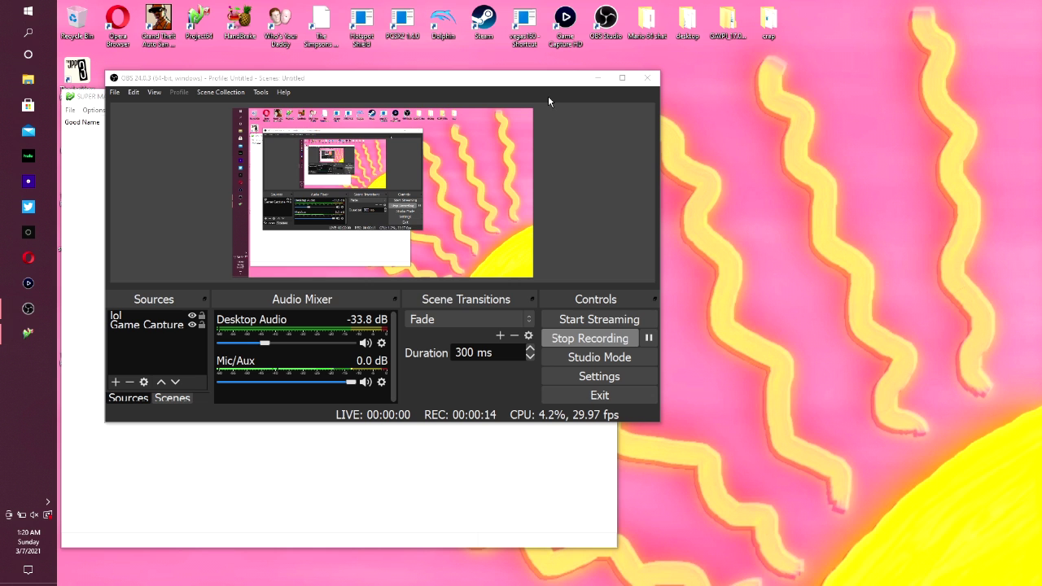
double_click(661, 24)
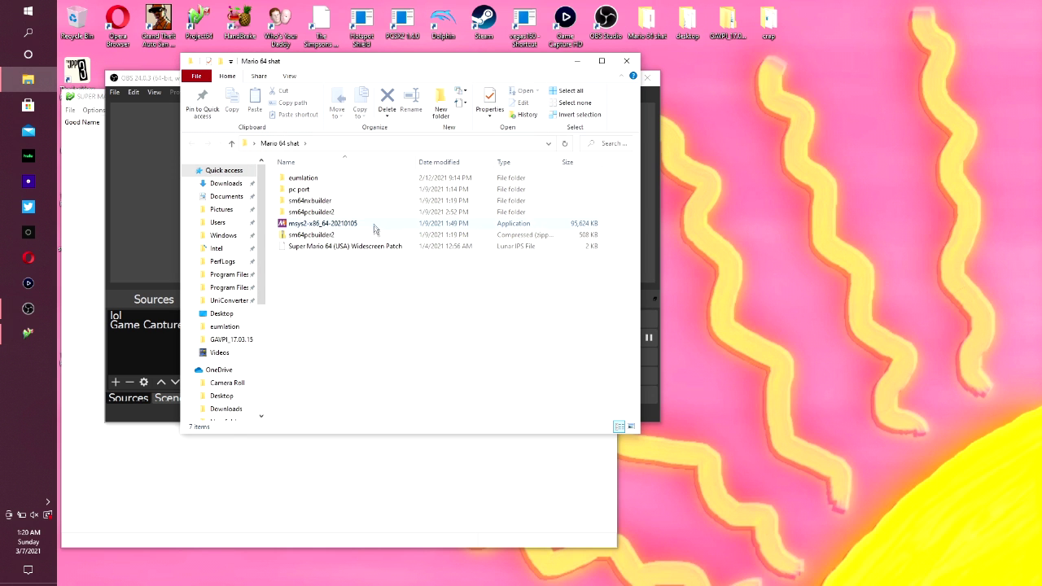
double_click(355, 181)
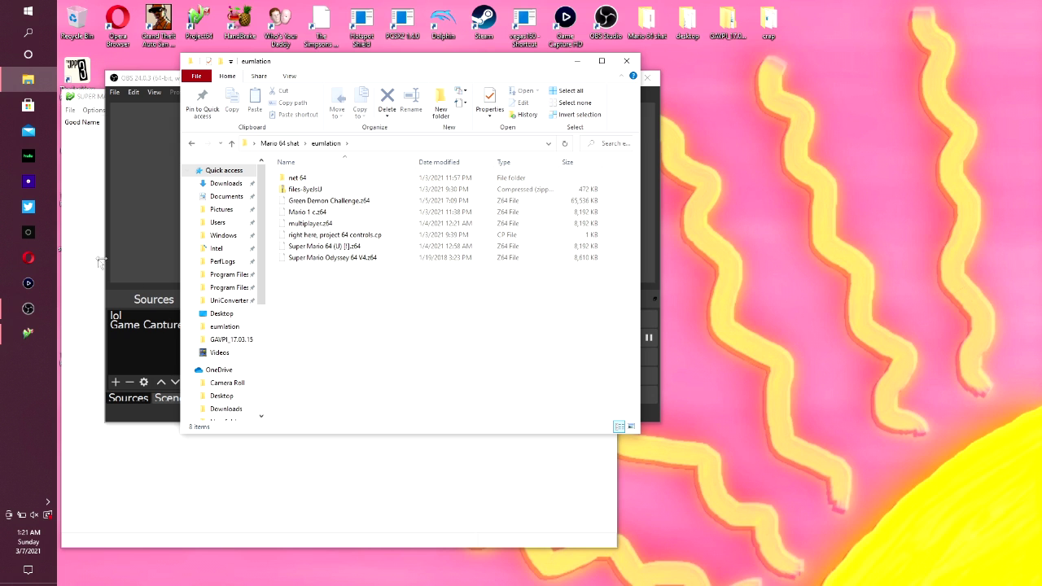
- Switch to Project64, bring OBS Studio to the front, and return to the eumlation folder in File Explorer
left_click(137, 480)
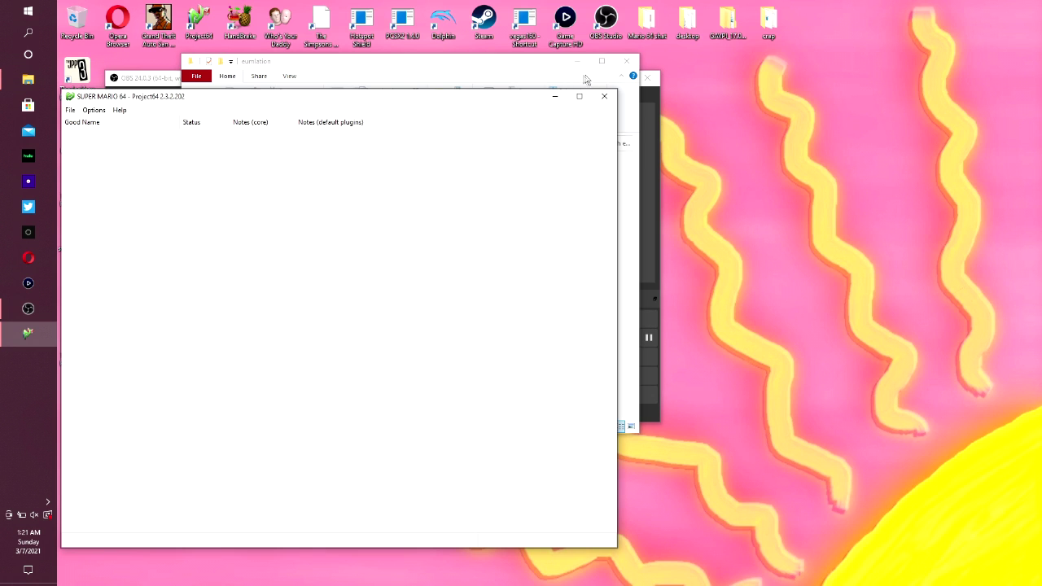
left_click(651, 104)
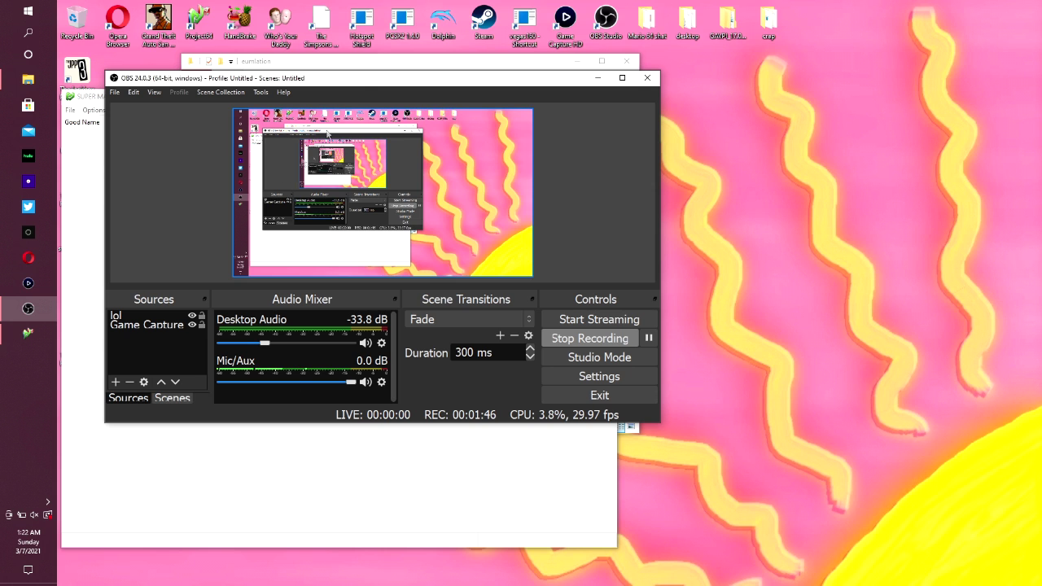
left_click(385, 62)
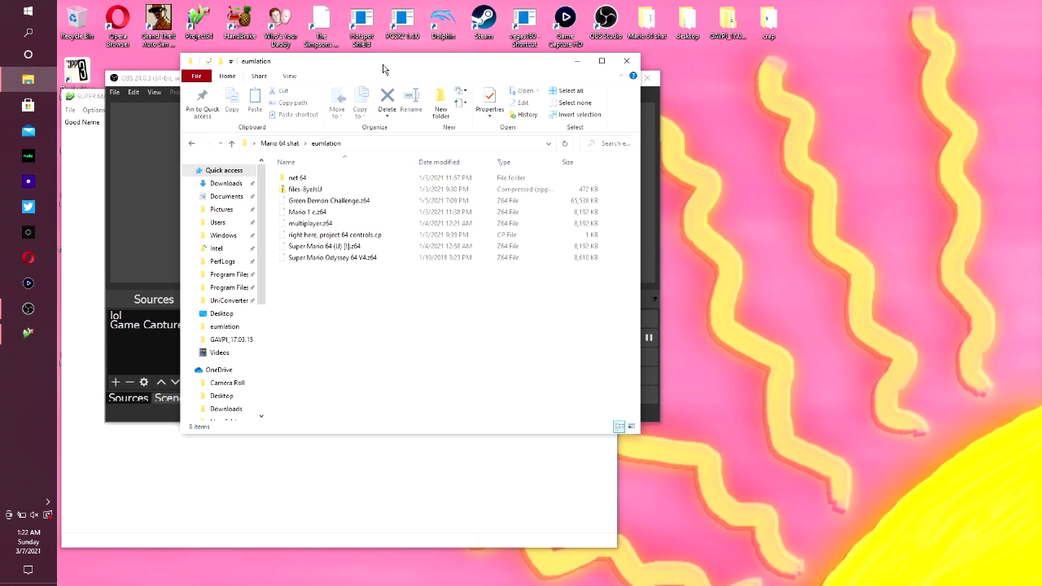
- Try to run Mario 1 c.z64 from the eumlation folder in Project64, switching the game to full screen and back to windowed mode
left_click(314, 212)
left_click_drag(179, 248, 330, 213)
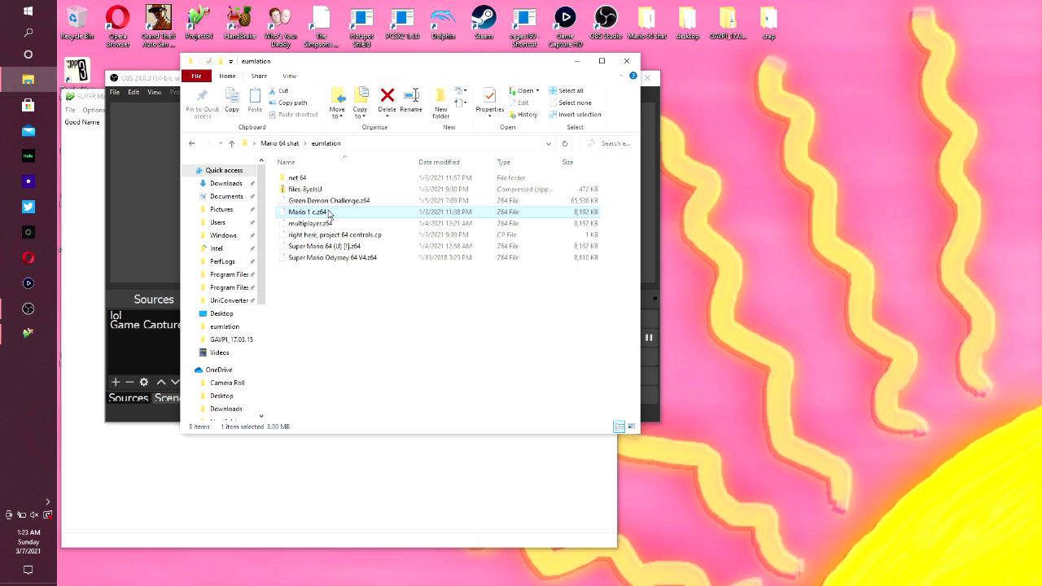
left_click_drag(330, 214, 139, 450)
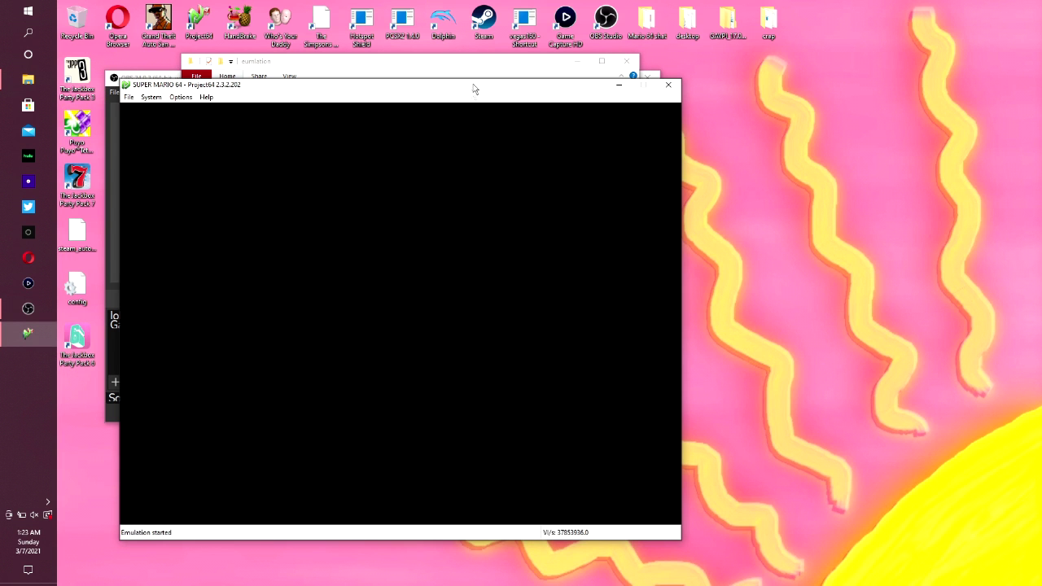
key("alt+Return")
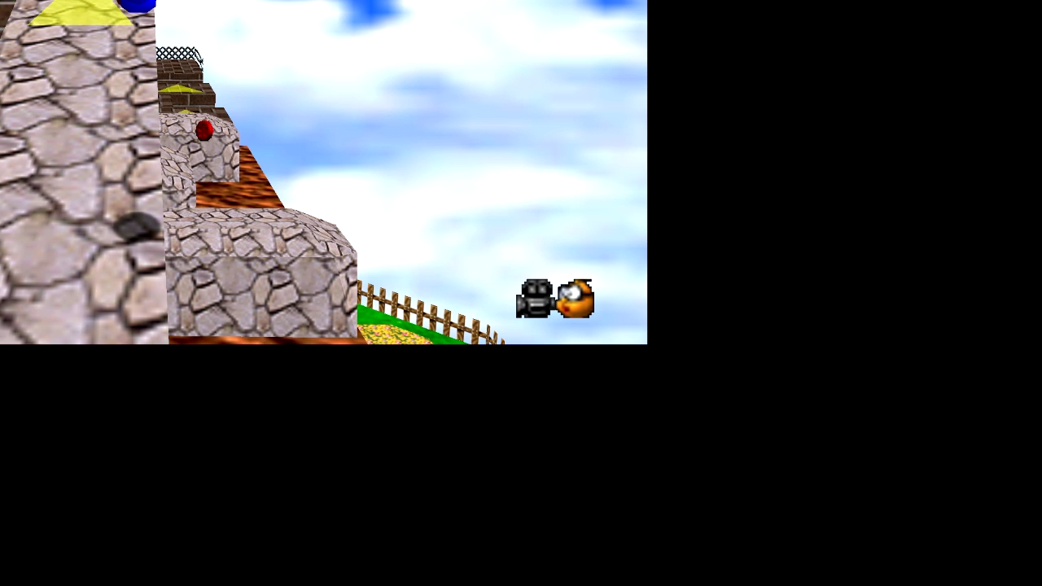
key("alt+Return")
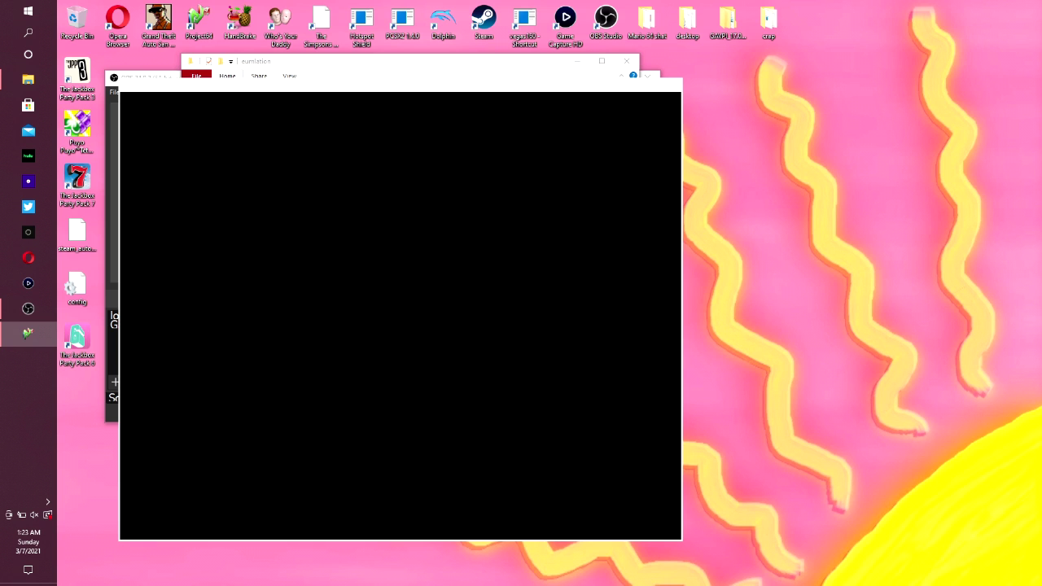
- Try to close the Project64 window running Super Mario 64
key("super")
left_click(831, 160)
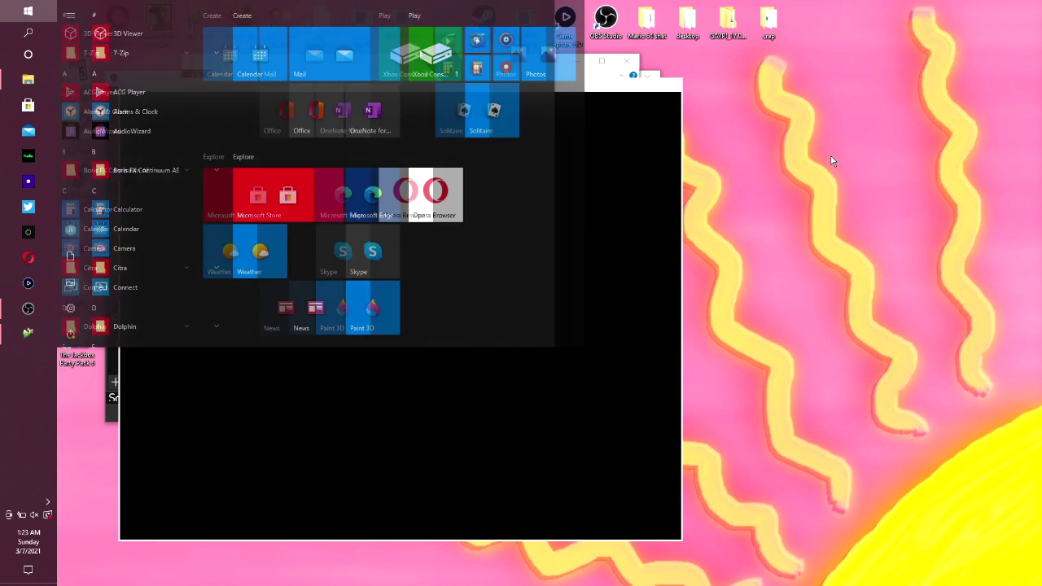
mouse_move(44, 331)
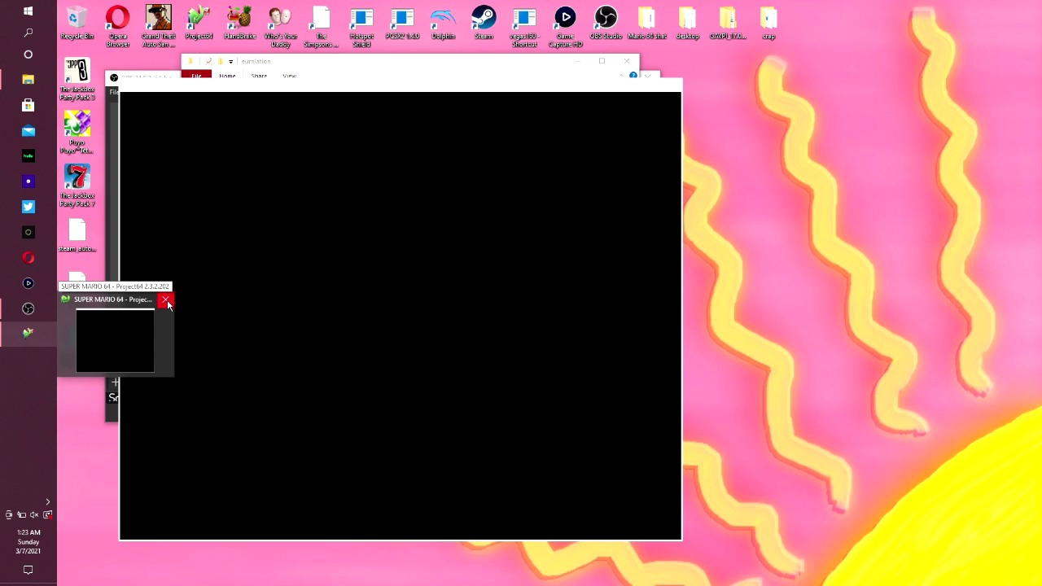
left_click(166, 302)
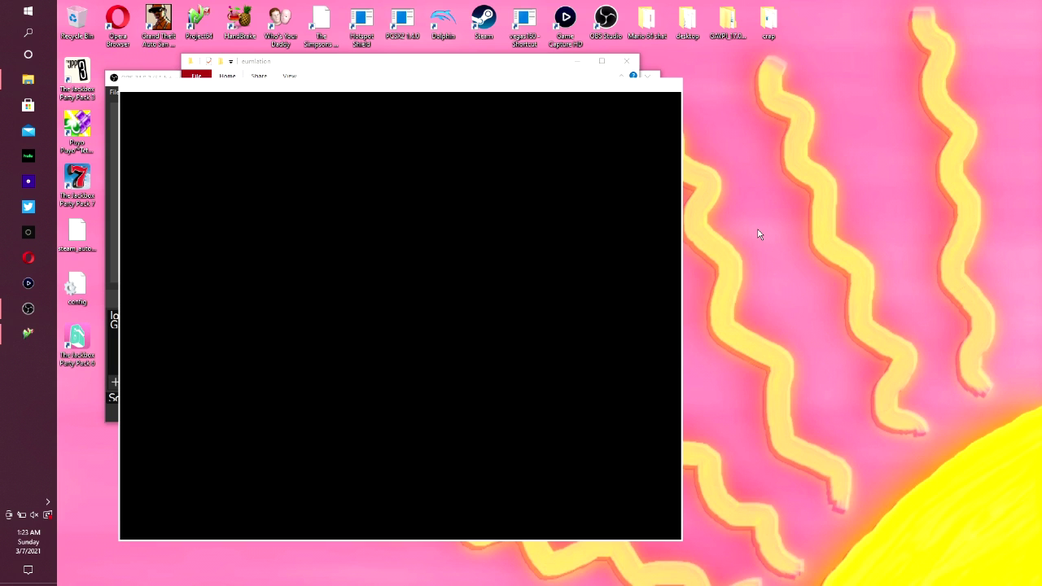
- End the Project64 task in Task Manager, and relaunch Project64, continuing past the support prompt
key("ctrl+shift+Escape")
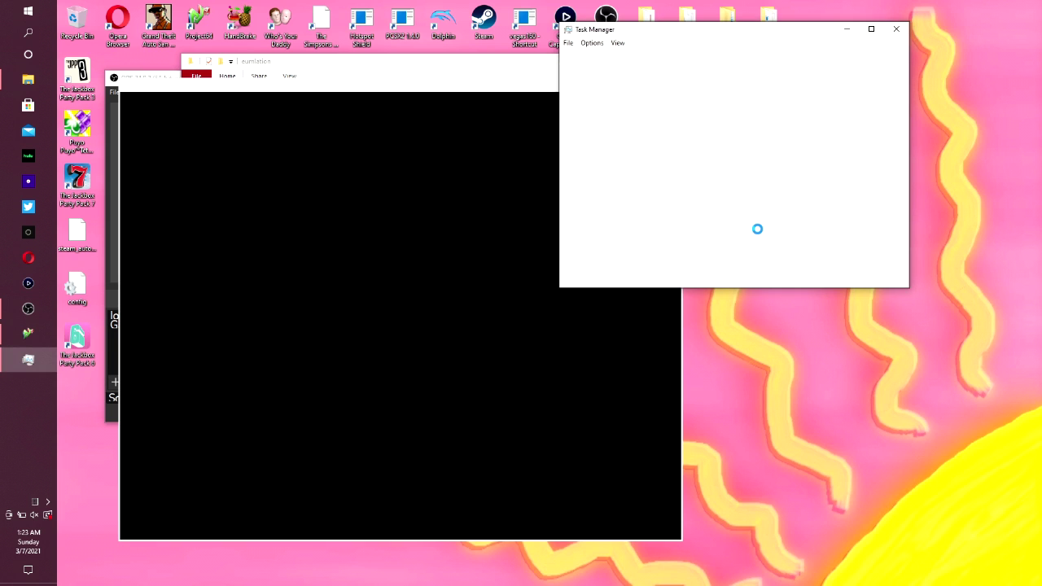
left_click(750, 153)
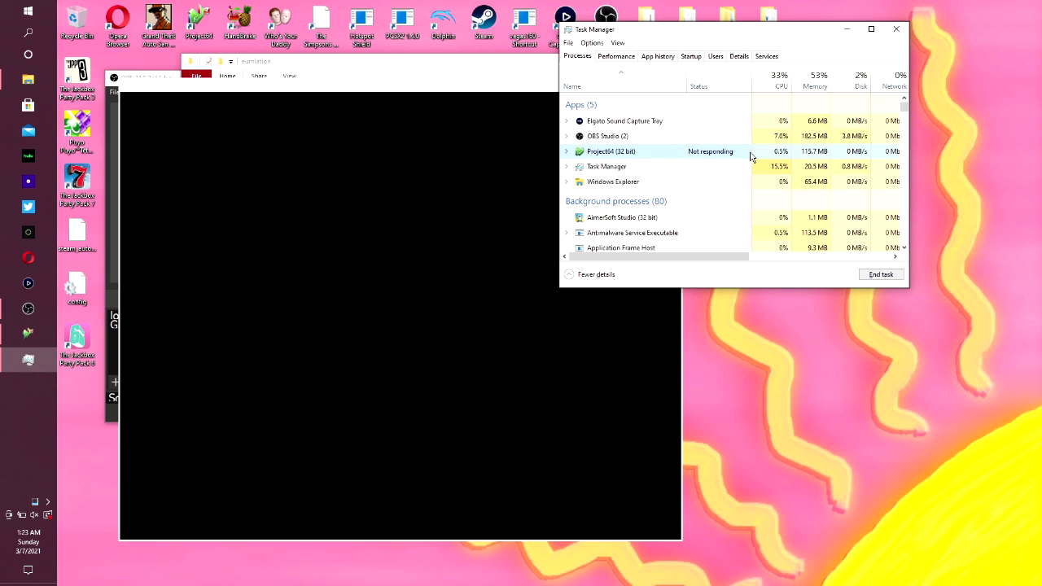
left_click(881, 274)
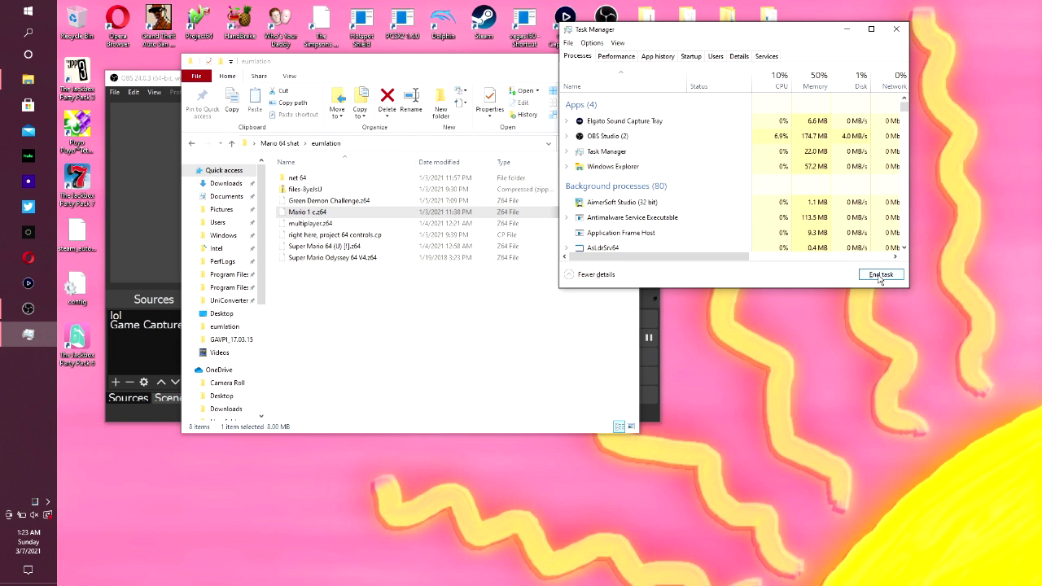
left_click(896, 29)
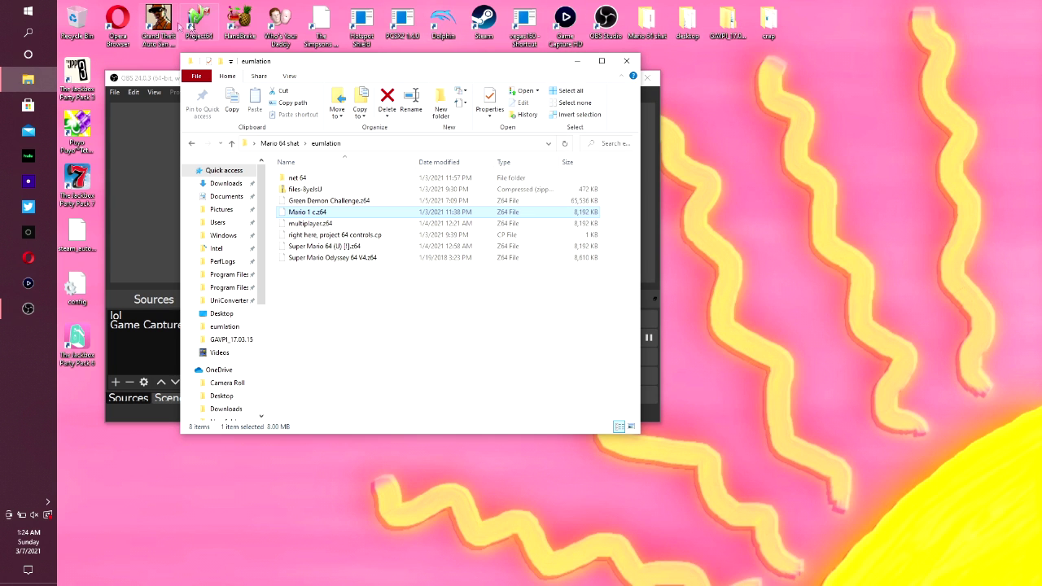
double_click(209, 33)
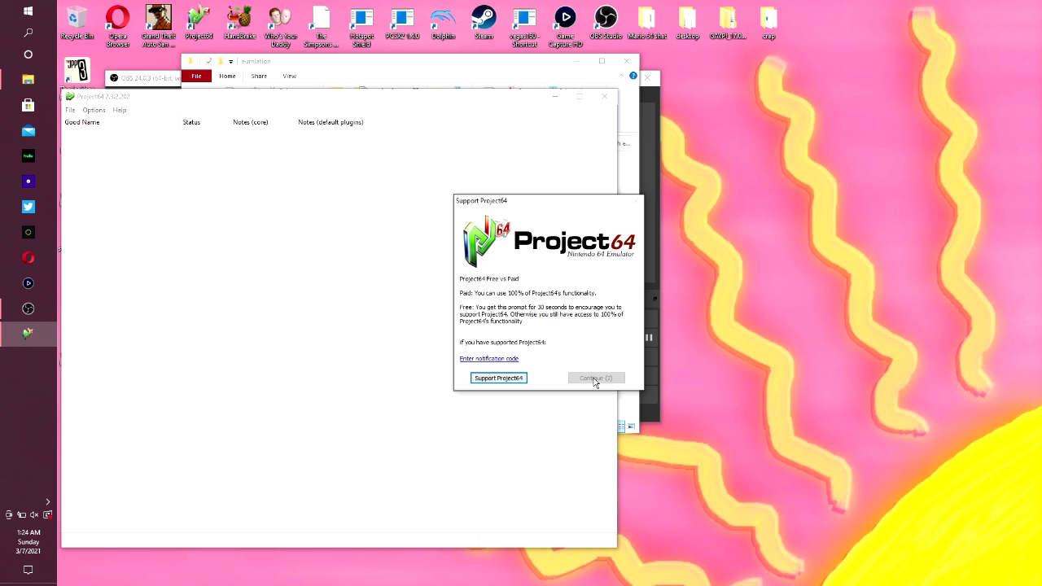
left_click(595, 379)
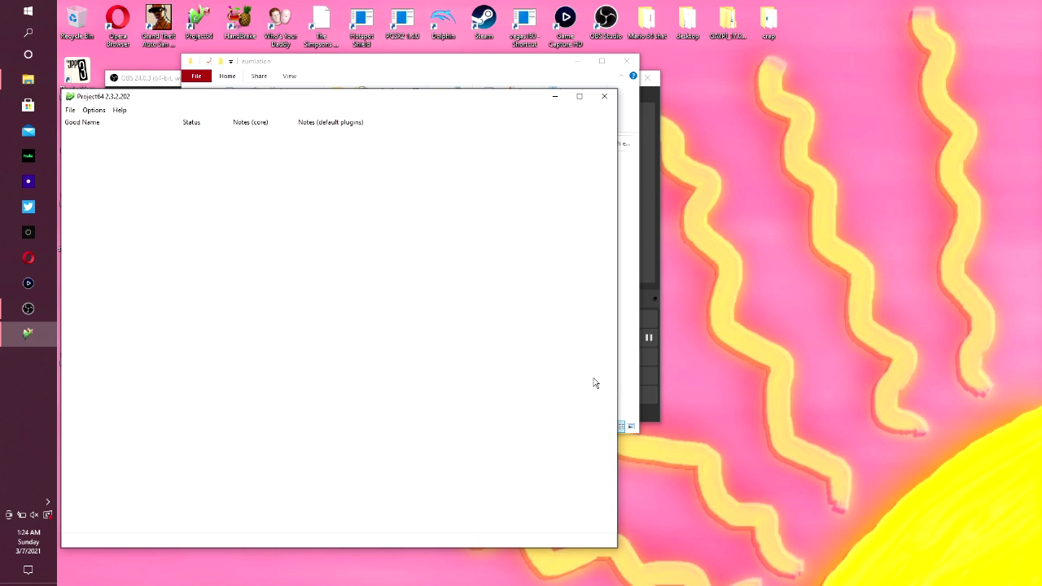
- Load Mario 1 c.z64 from the eumlation folder into Project64 and switch the game to full screen
left_click(358, 77)
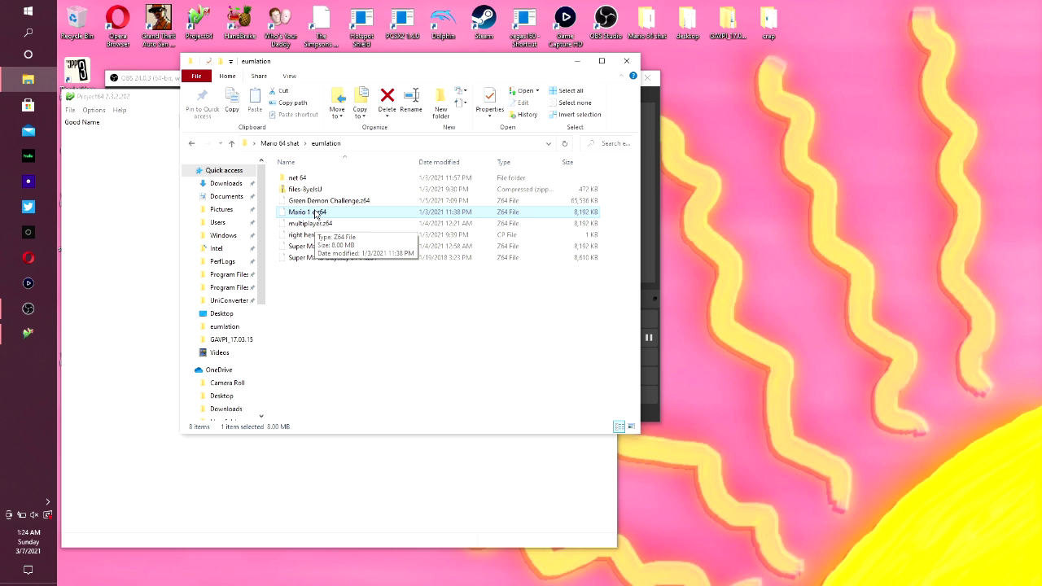
left_click_drag(343, 216, 108, 218)
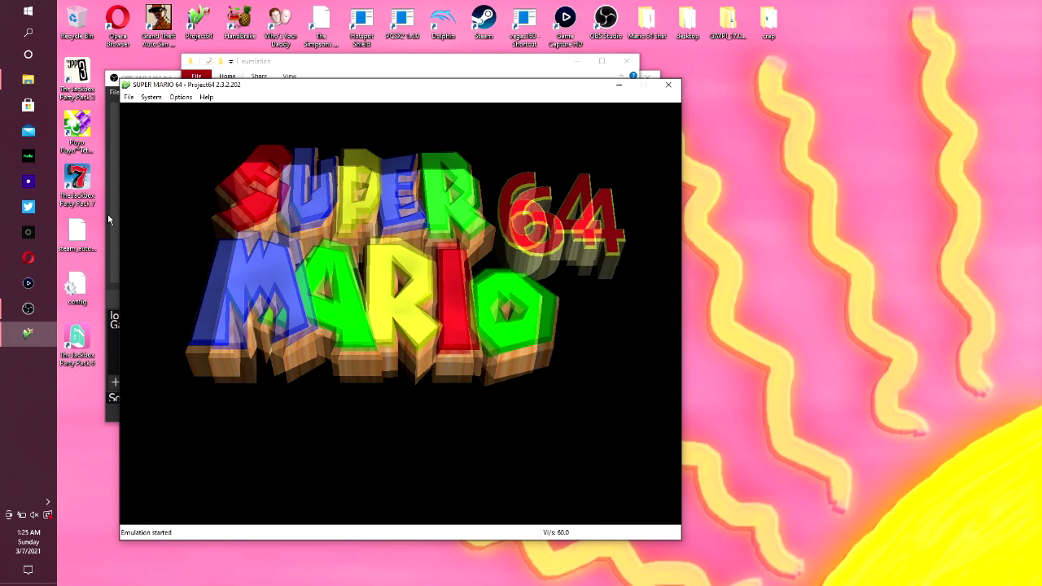
key("alt+Return")
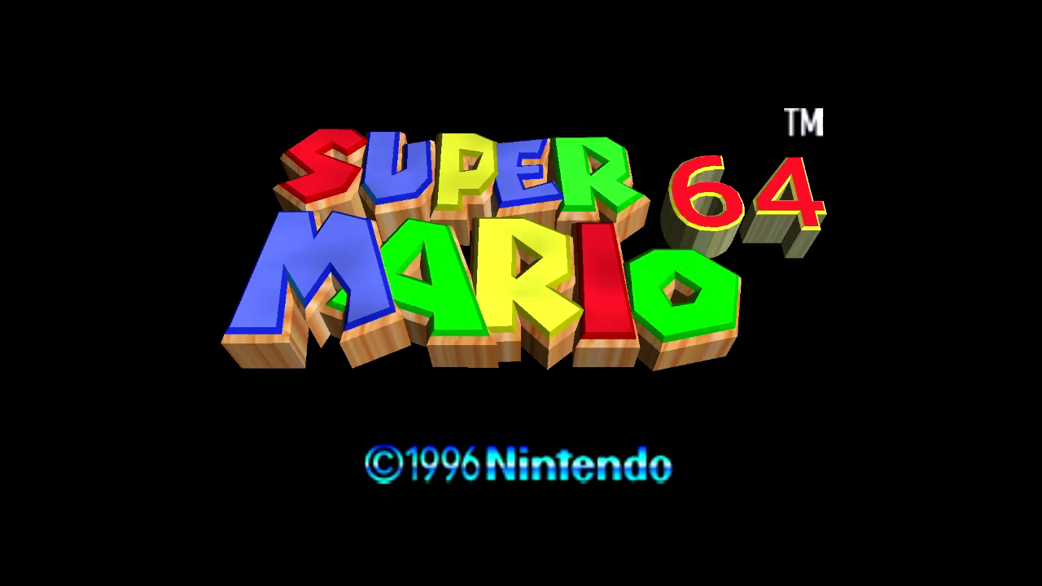